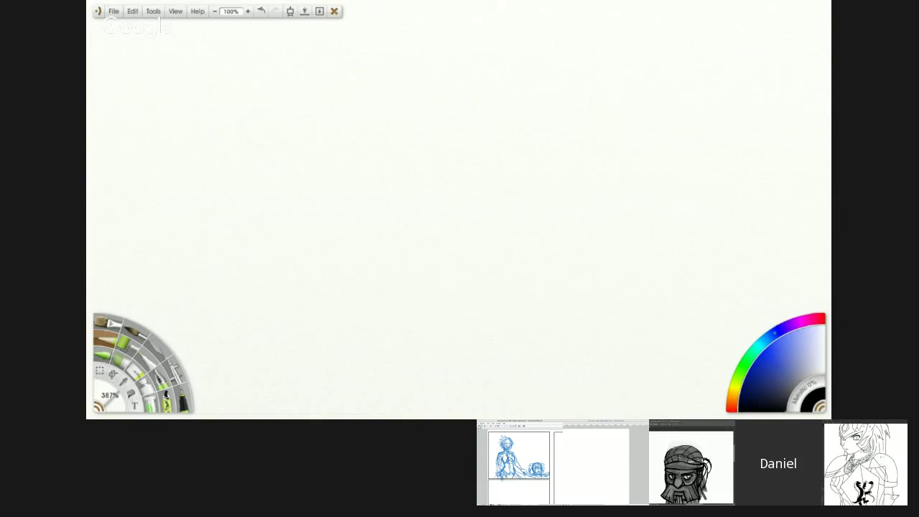
key("Tab")
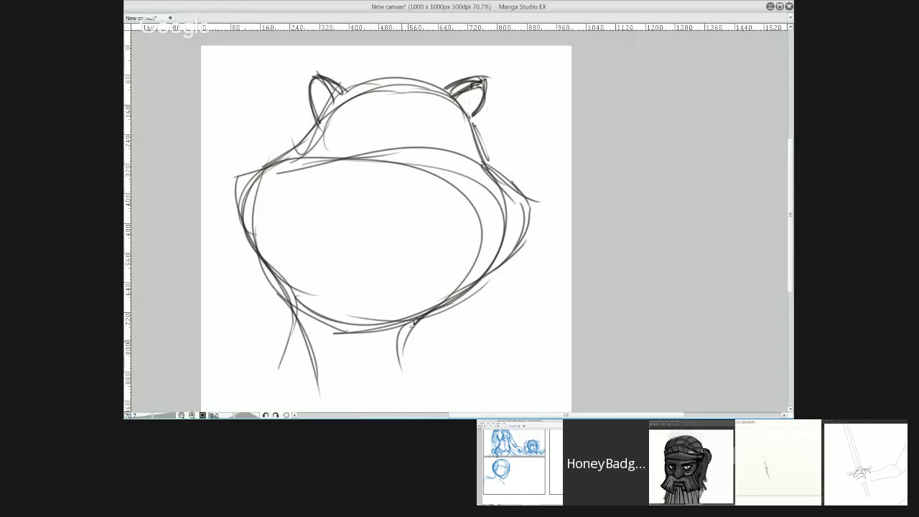
Step: Sketch the left neck contour from the jaw down to the canvas's lower edge
left_click_drag(297, 319, 322, 411)
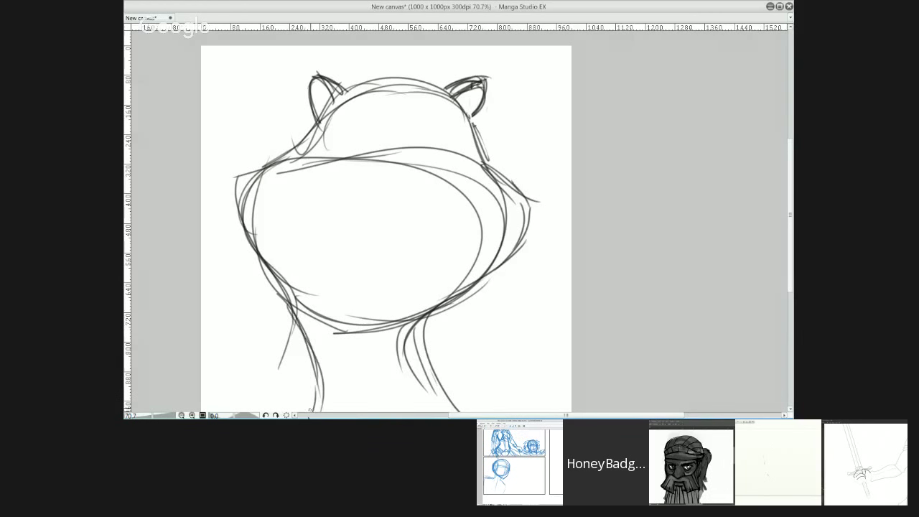
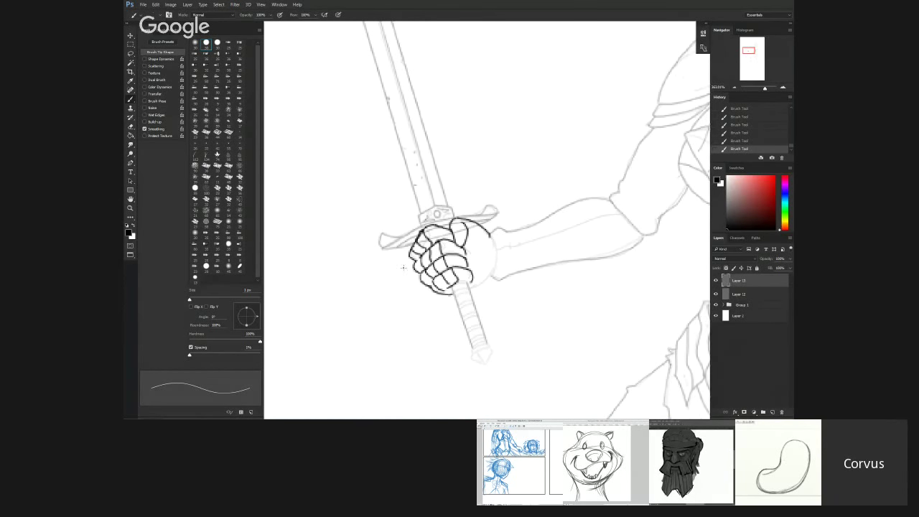
Step: Ink the sword's crossguard above the gripping hand, following the light sketch
mouse_move(403, 268)
left_mouse_down()
mouse_move(395, 295)
mouse_move(398, 273)
mouse_move(380, 276)
mouse_move(432, 248)
mouse_move(486, 243)
mouse_move(491, 251)
left_mouse_up()
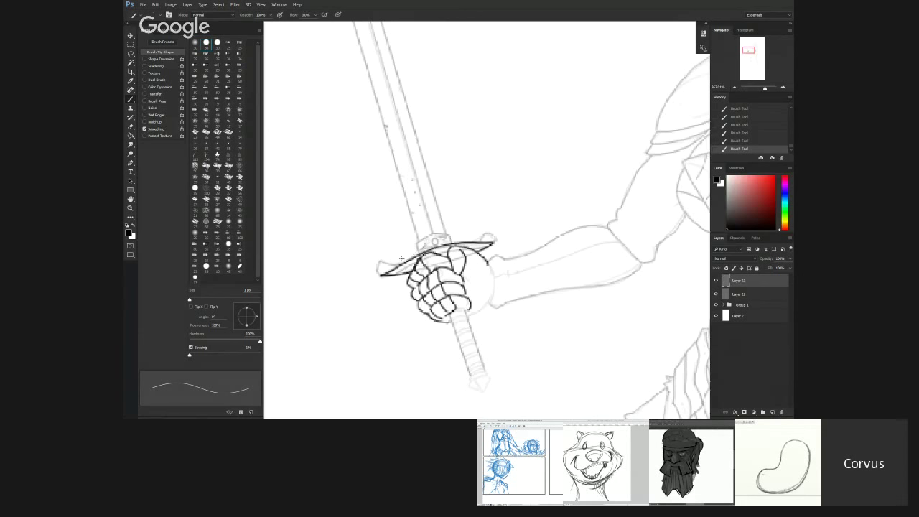
left_click_drag(402, 262, 381, 265)
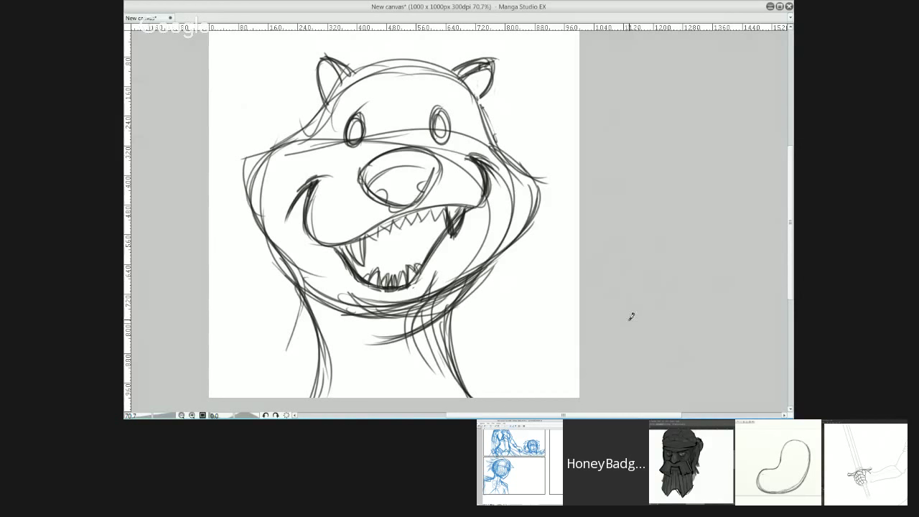
Step: Sketch pointed fur tufts on both cheeks of the animal head and a stripe line running up the forehead from the nose
mouse_move(504, 153)
left_mouse_down()
mouse_move(551, 164)
mouse_move(519, 206)
mouse_move(501, 152)
mouse_move(556, 167)
left_mouse_up()
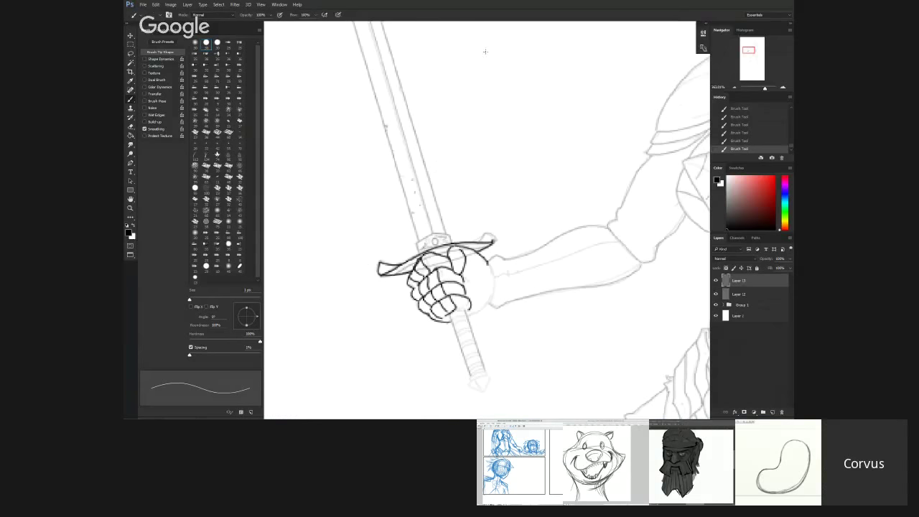
left_click_drag(542, 169, 531, 216)
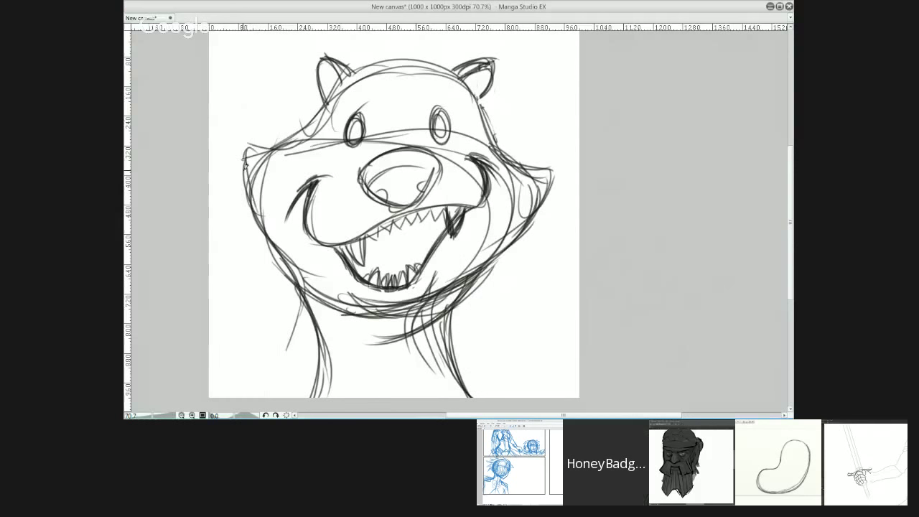
mouse_move(244, 160)
left_mouse_down()
mouse_move(248, 204)
mouse_move(286, 263)
left_mouse_up()
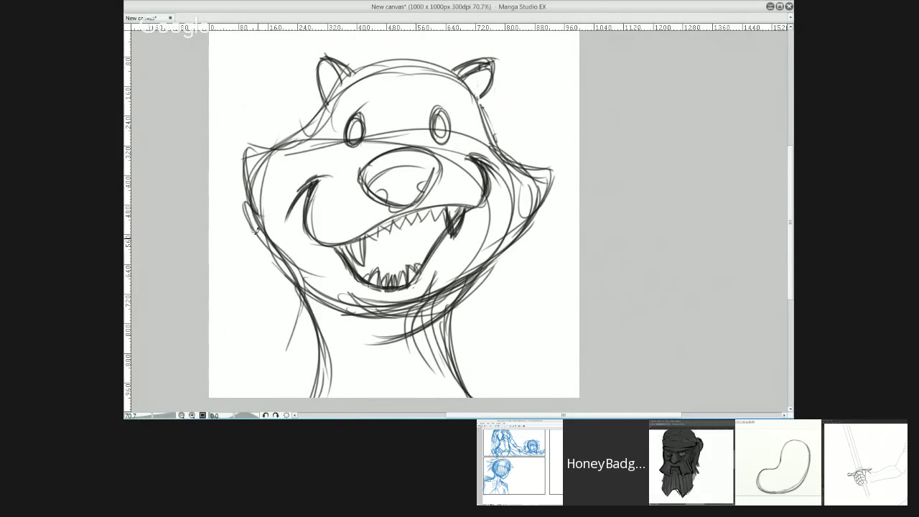
left_click_drag(246, 209, 293, 273)
left_click_drag(246, 179, 260, 240)
mouse_move(247, 163)
left_mouse_down()
mouse_move(253, 216)
mouse_move(249, 138)
left_mouse_up()
left_click_drag(256, 149, 309, 147)
mouse_move(491, 124)
left_mouse_down()
mouse_move(517, 161)
mouse_move(559, 153)
mouse_move(541, 202)
left_mouse_up()
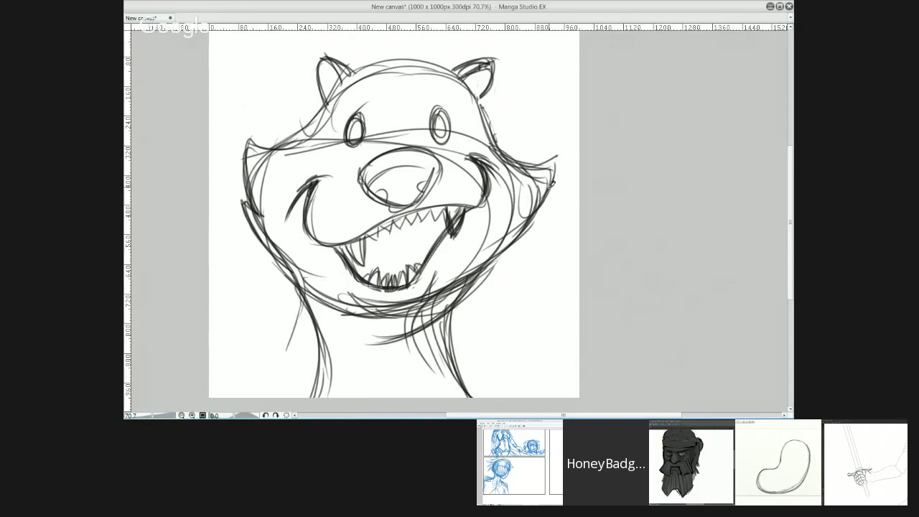
left_click_drag(553, 167, 515, 228)
left_click_drag(373, 152, 367, 64)
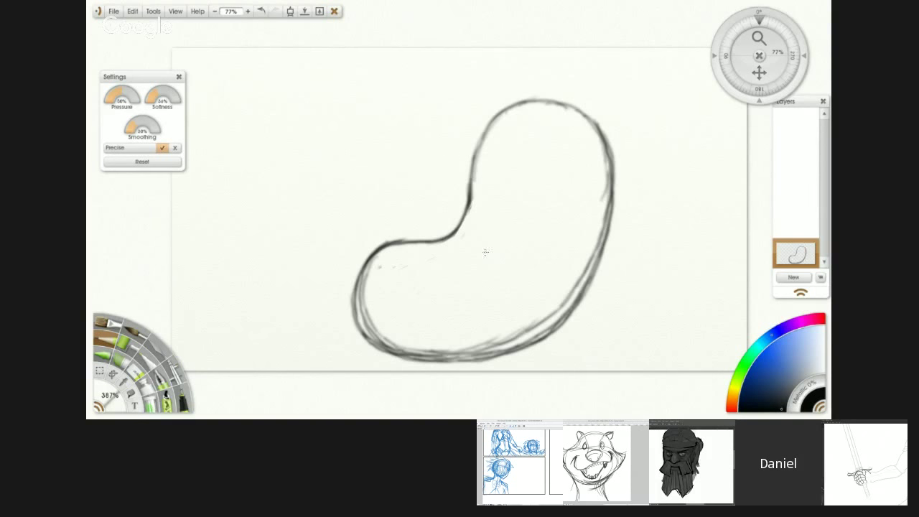
Step: Select the bean shape with a rectangular selection around it and delete it from the canvas
left_click(99, 370)
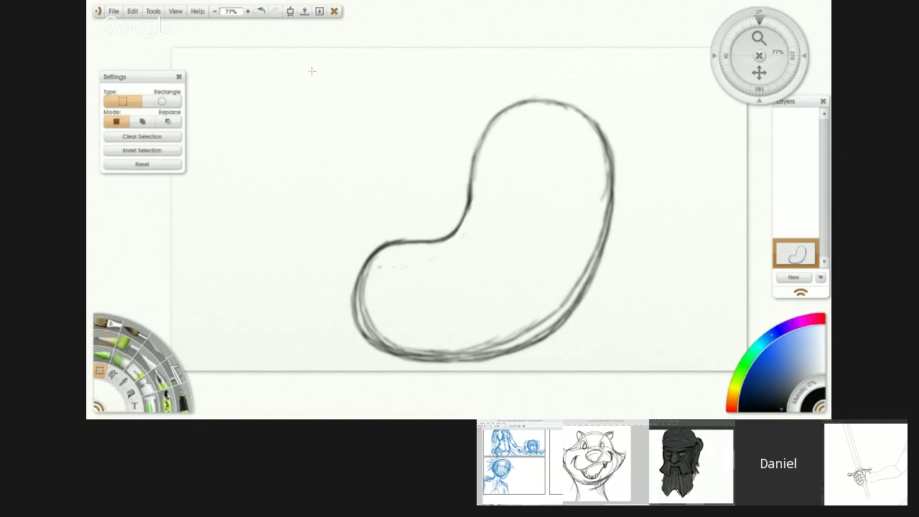
mouse_move(313, 70)
left_mouse_down()
mouse_move(577, 143)
mouse_move(622, 373)
mouse_move(625, 367)
left_mouse_up()
key("Delete")
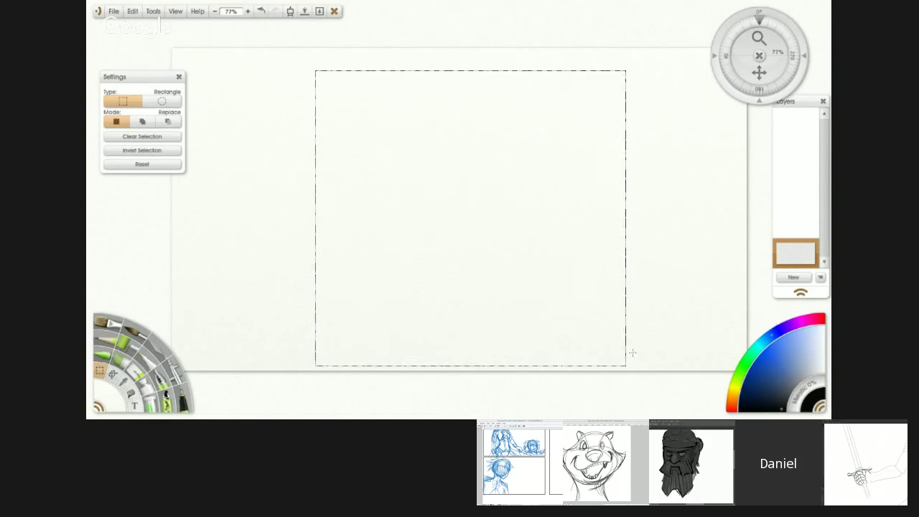
key("Tab")
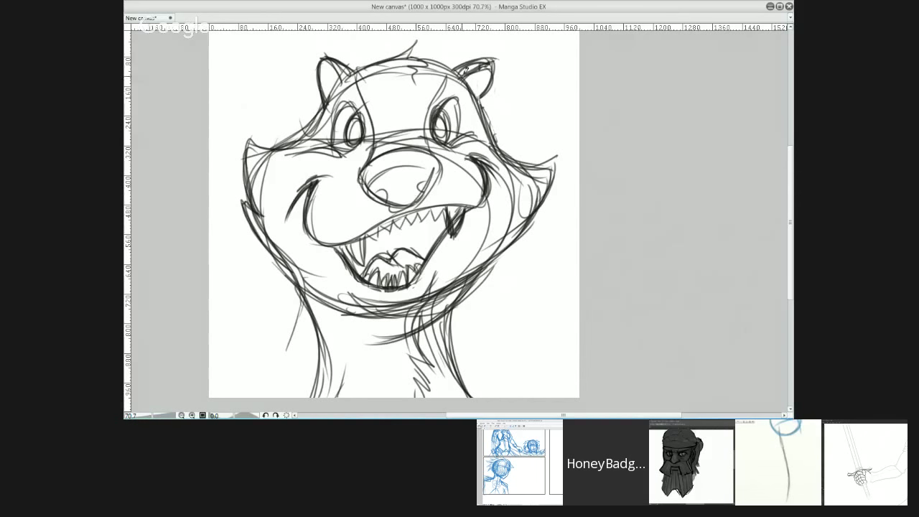
Step: Sketch small fur shapes at the inner base of both ears and reinforce the head contour beside them
mouse_move(457, 62)
left_mouse_down()
mouse_move(435, 97)
mouse_move(466, 95)
left_mouse_up()
mouse_move(353, 69)
left_mouse_down()
mouse_move(331, 100)
mouse_move(338, 84)
mouse_move(329, 120)
left_mouse_up()
left_click_drag(338, 83, 322, 126)
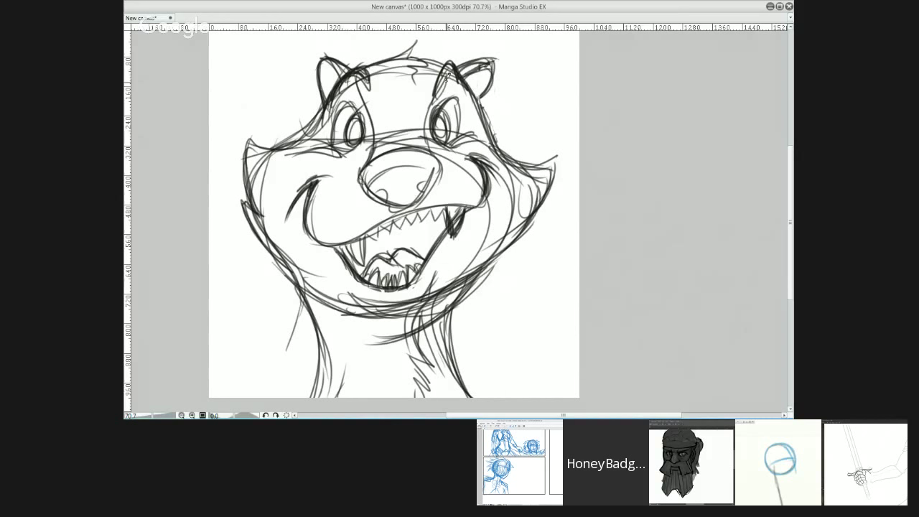
left_click_drag(446, 75, 433, 92)
mouse_move(446, 61)
left_mouse_down()
mouse_move(433, 86)
mouse_move(475, 111)
left_mouse_up()
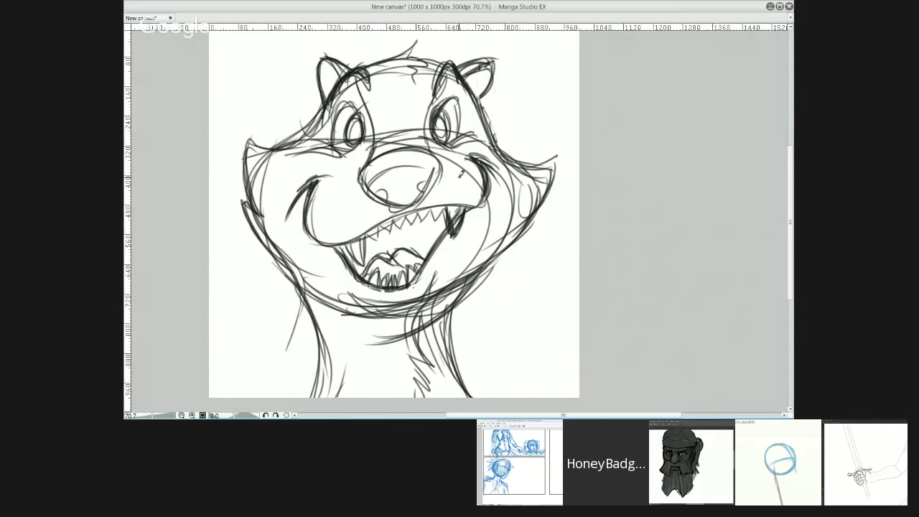
Step: Try a small pair of eyes with eyebrows in the empty area beside the animal's head and undo the last strokes
left_click_drag(468, 175, 531, 205)
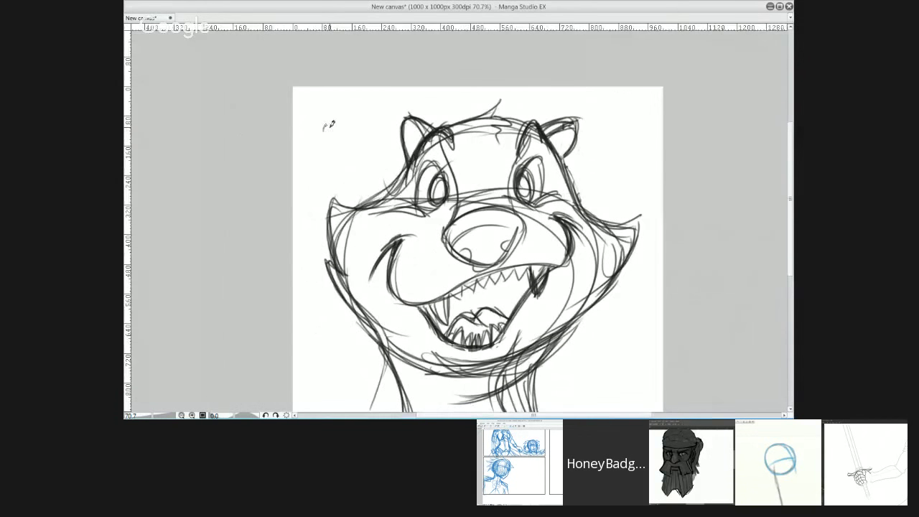
mouse_move(325, 128)
left_mouse_down()
mouse_move(327, 147)
mouse_move(351, 140)
mouse_move(345, 133)
mouse_move(352, 143)
left_mouse_up()
mouse_move(344, 106)
left_mouse_down()
mouse_move(363, 126)
mouse_move(325, 105)
mouse_move(316, 117)
mouse_move(362, 123)
mouse_move(343, 100)
mouse_move(363, 120)
mouse_move(319, 118)
left_mouse_up()
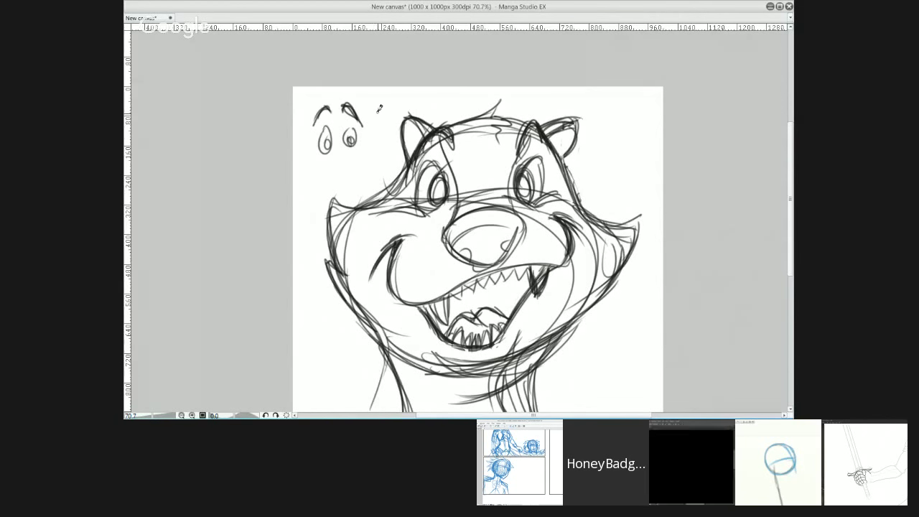
mouse_move(374, 102)
left_mouse_down()
mouse_move(386, 120)
mouse_move(369, 91)
left_mouse_up()
key("ctrl+z")
key("ctrl+z")
key("ctrl+z")
key("ctrl+z")
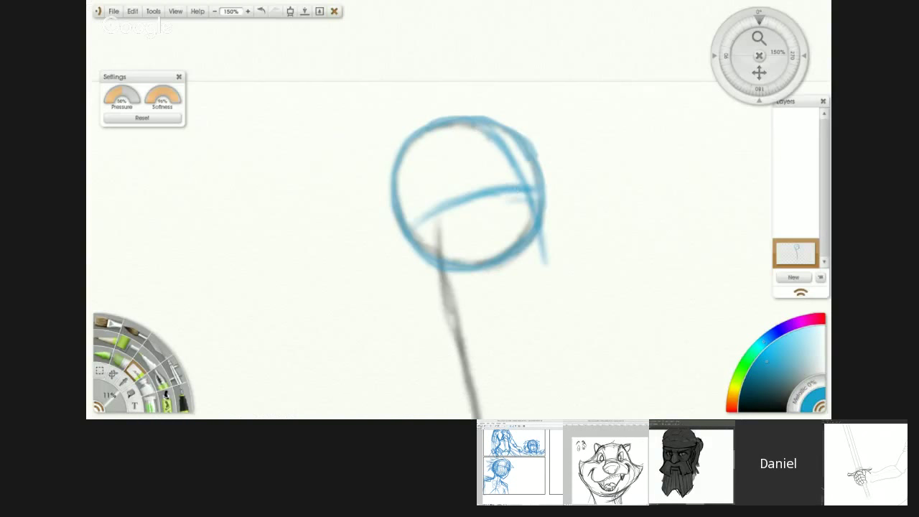
left_click(137, 377)
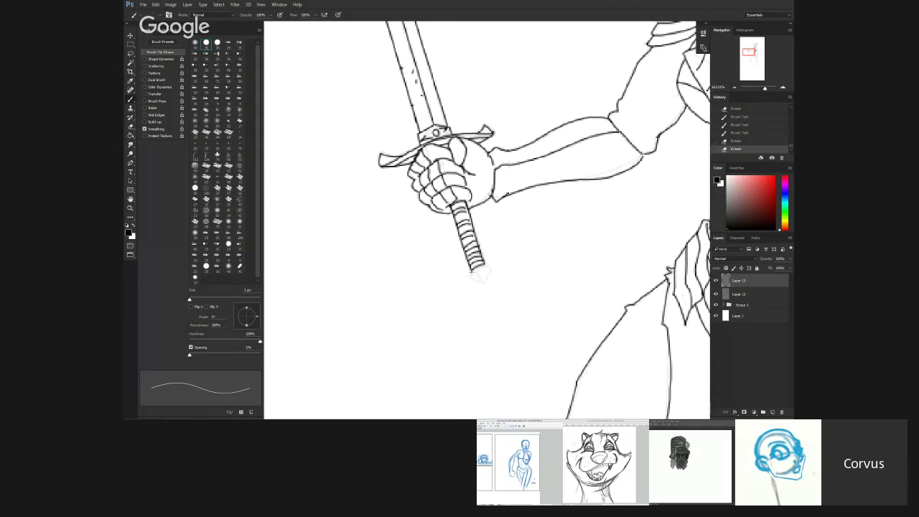
Step: Ink the start of the sword's pommel at the end of the wrapped grip, undoing one misplaced stroke
left_click(471, 275)
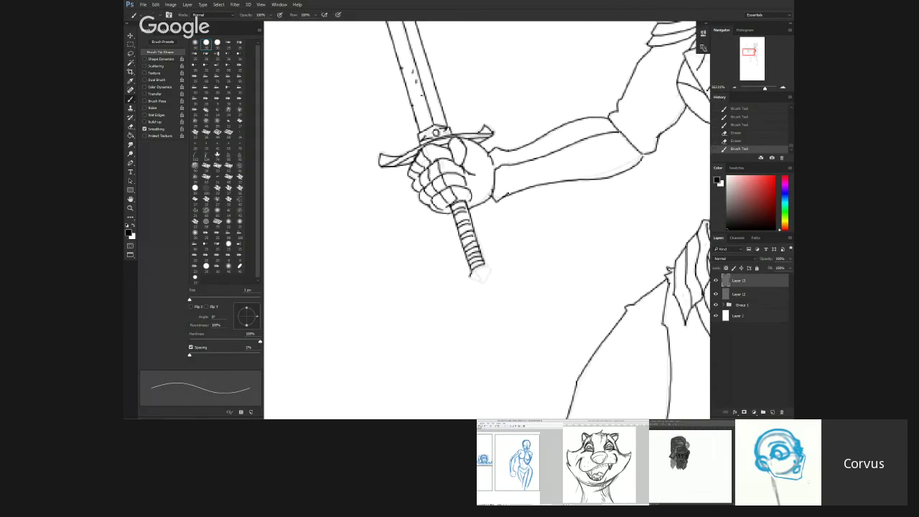
left_click(470, 275)
left_click(478, 270)
key("ctrl+z")
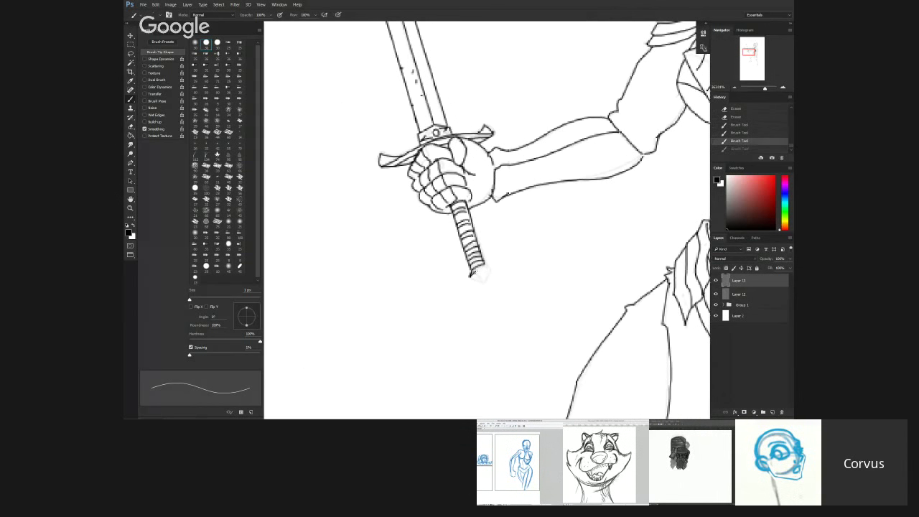
left_click(486, 268)
left_click(489, 268)
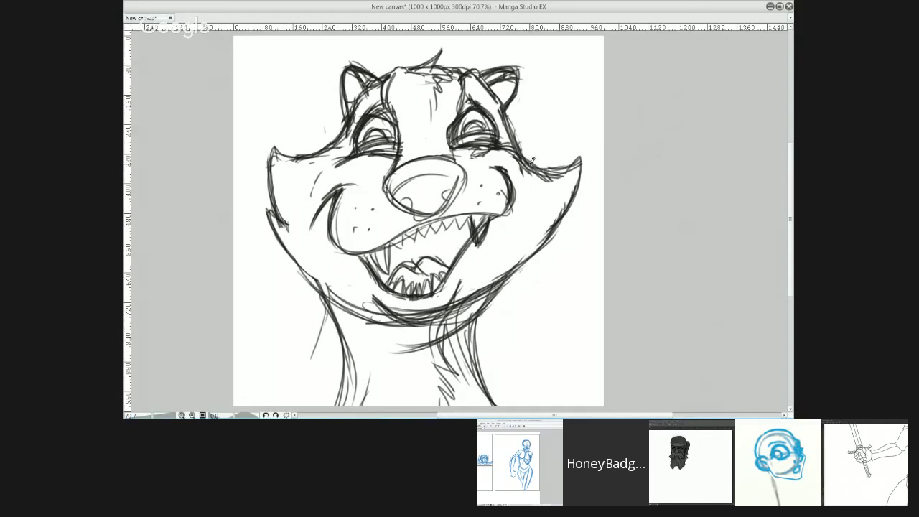
Step: Rework the upper contour of the animal's right cheek tuft with a sketch stroke
mouse_move(533, 160)
left_mouse_down()
mouse_move(559, 164)
mouse_move(531, 155)
mouse_move(560, 150)
mouse_move(566, 201)
left_mouse_up()
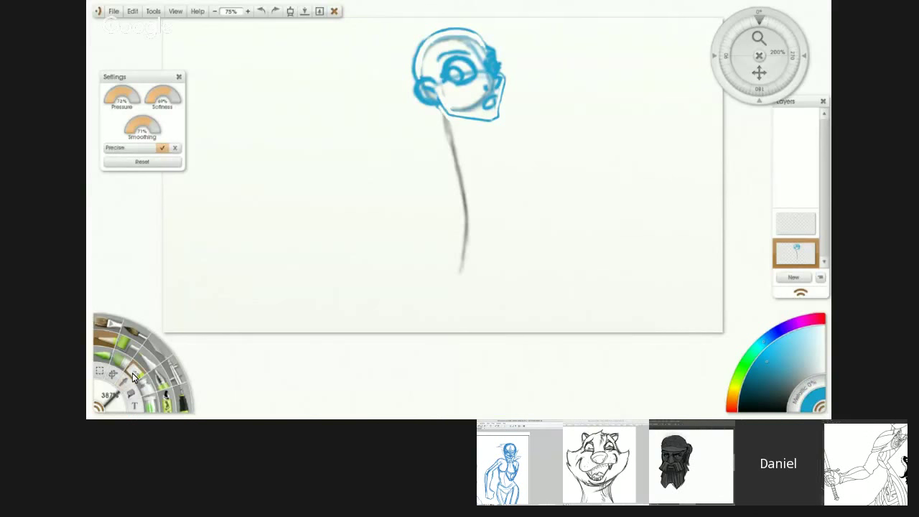
left_click(132, 373)
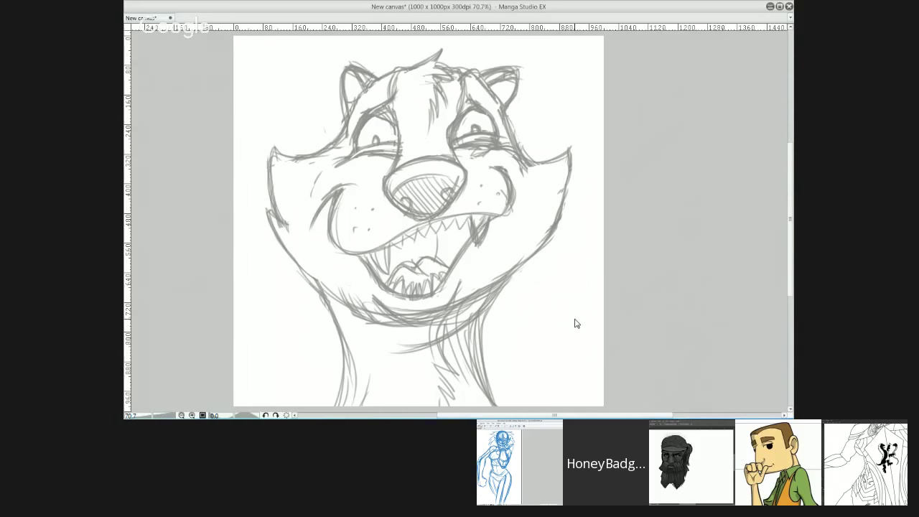
Step: Ink the outline of the animal's nose with a thick black line over the faded sketch
scroll(575, 324, "up", 1)
left_click_drag(440, 246, 503, 268)
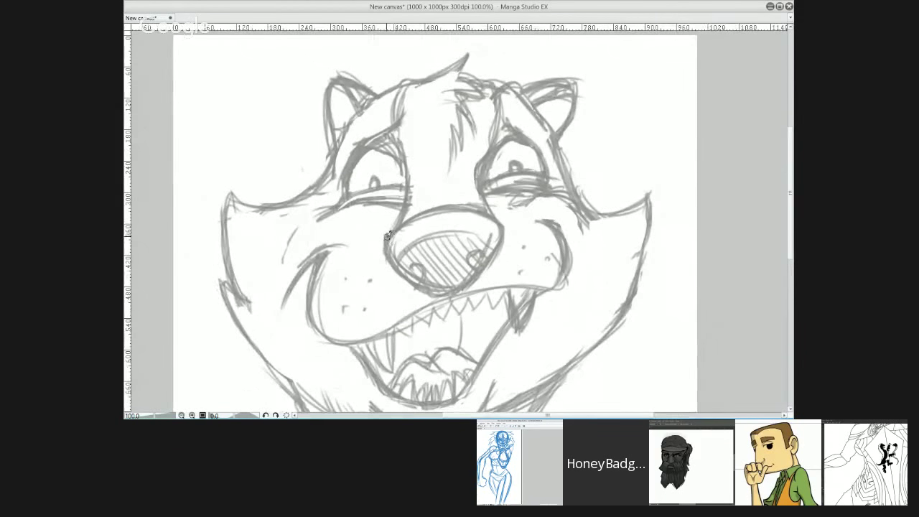
mouse_move(388, 235)
left_mouse_down()
mouse_move(438, 285)
mouse_move(451, 288)
mouse_move(436, 285)
mouse_move(471, 274)
mouse_move(432, 285)
mouse_move(464, 285)
mouse_move(456, 288)
mouse_move(497, 233)
mouse_move(464, 286)
mouse_move(494, 243)
mouse_move(478, 213)
left_mouse_up()
left_click_drag(478, 213, 400, 232)
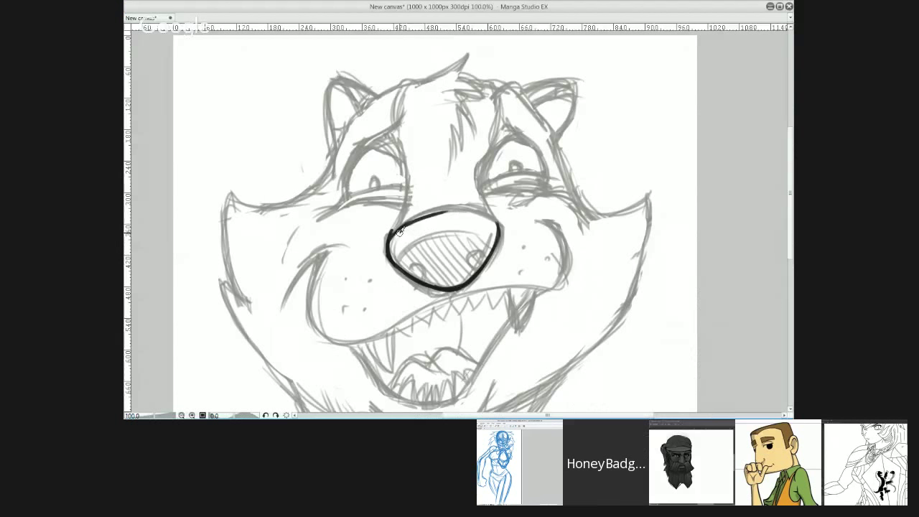
mouse_move(400, 231)
left_mouse_down()
mouse_move(421, 214)
mouse_move(461, 212)
mouse_move(454, 208)
mouse_move(428, 215)
mouse_move(502, 213)
left_mouse_up()
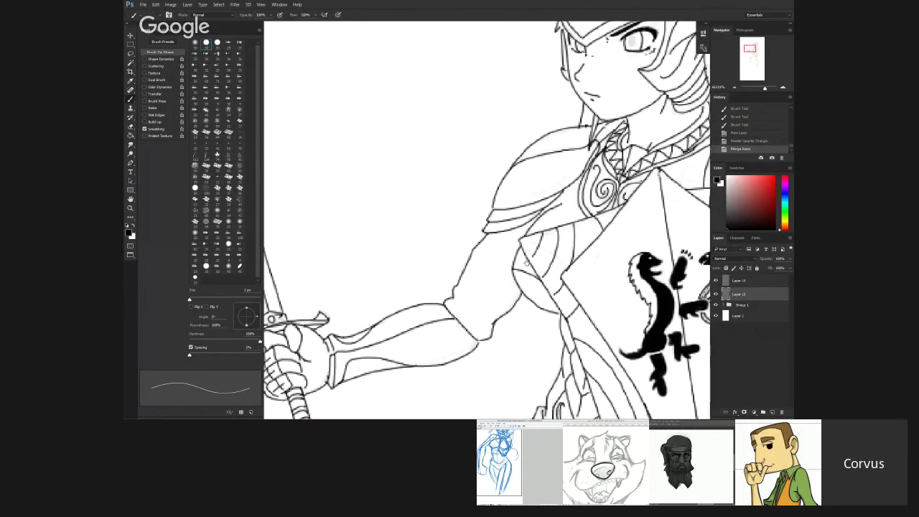
scroll(504, 279, "down", 2)
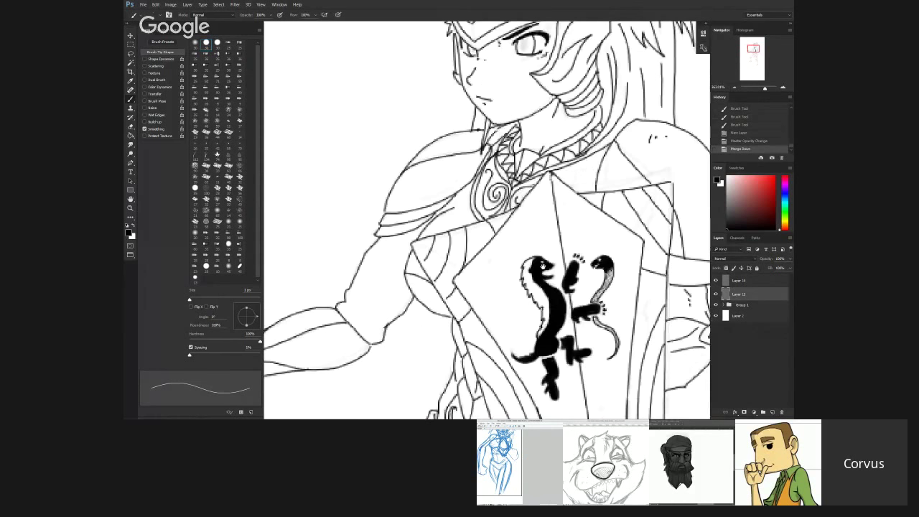
scroll(503, 279, "up", 3)
scroll(503, 278, "down", 2)
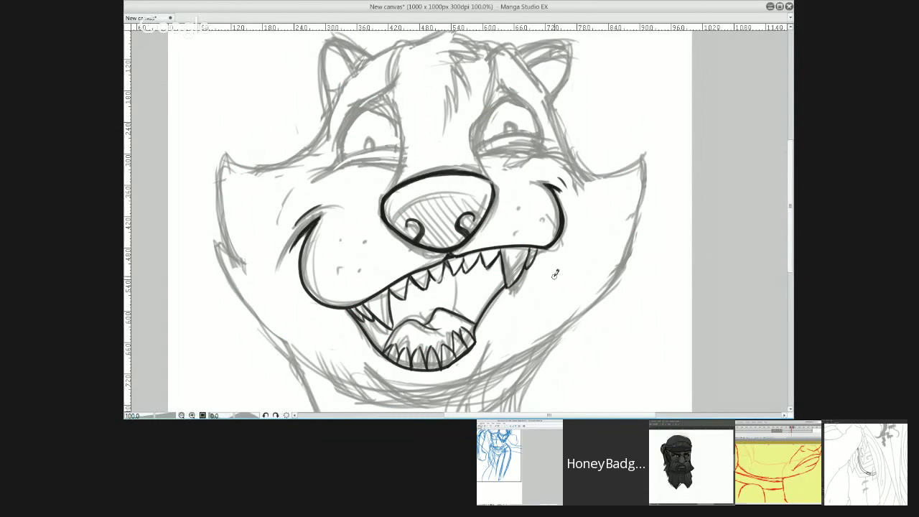
Step: Ink the whisker dots on both sides of the animal's muzzle
left_click(518, 206)
left_click(506, 217)
left_click(538, 205)
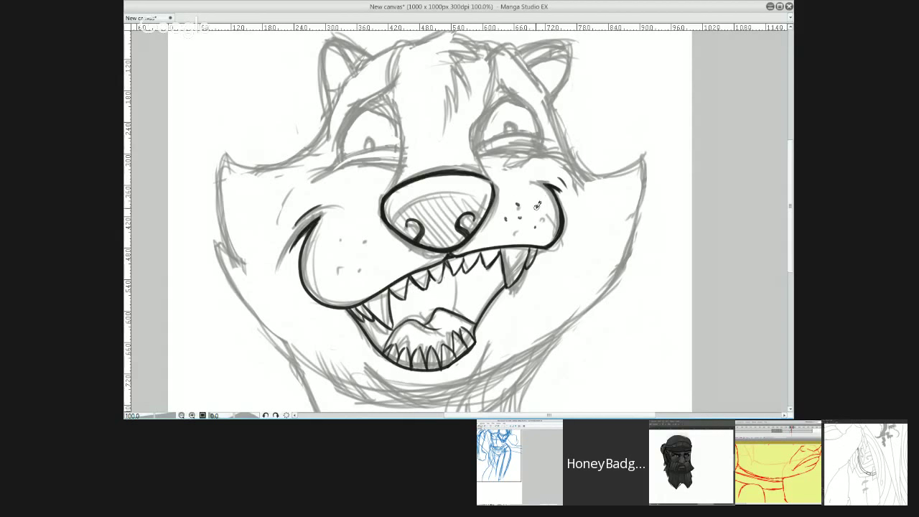
left_click(365, 243)
left_click(353, 250)
left_click(342, 245)
left_click(346, 257)
left_click(383, 253)
Step: Ink the crease lines at both corners of the smile and a short fur line on the left cheek
left_click_drag(310, 230, 284, 263)
left_click_drag(545, 184, 569, 197)
left_click_drag(288, 202, 276, 229)
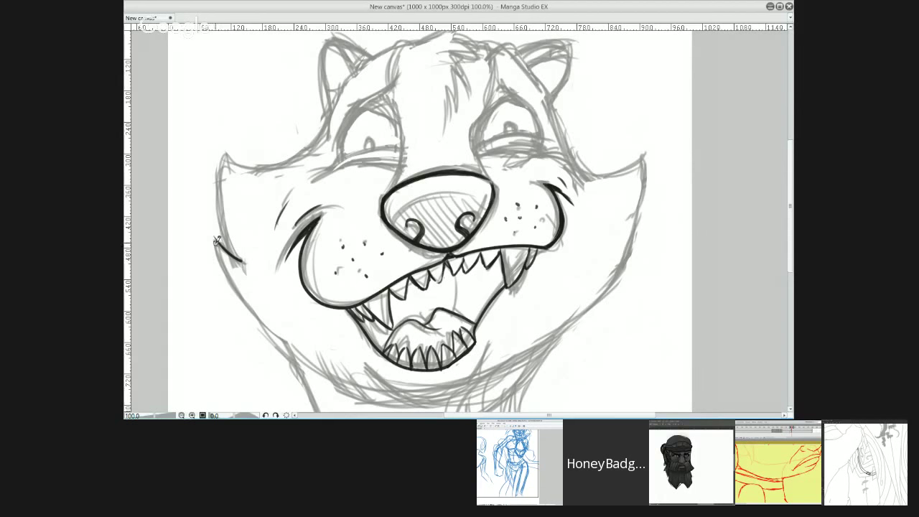
Step: Ink the animal's left jaw and pointed cheek outline, and the chin curve beneath the open mouth
mouse_move(214, 239)
left_mouse_down()
mouse_move(290, 336)
mouse_move(292, 354)
left_mouse_up()
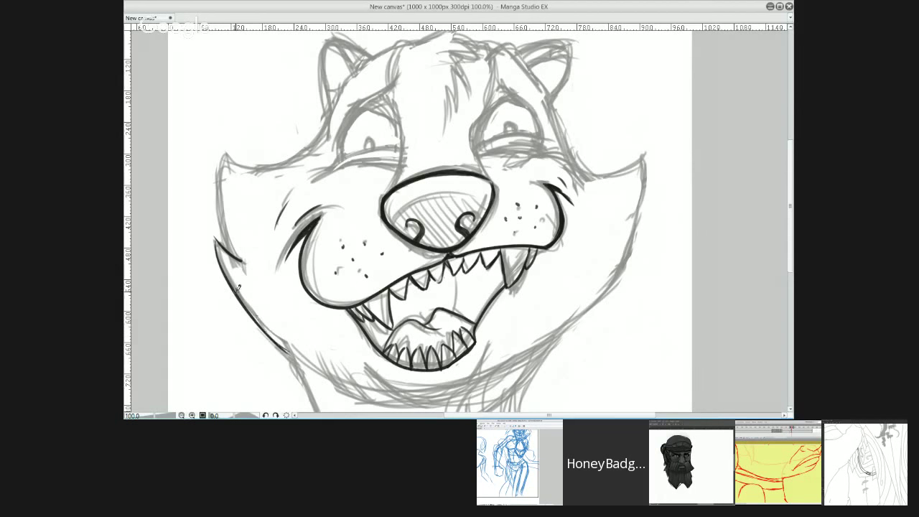
left_click_drag(236, 287, 293, 355)
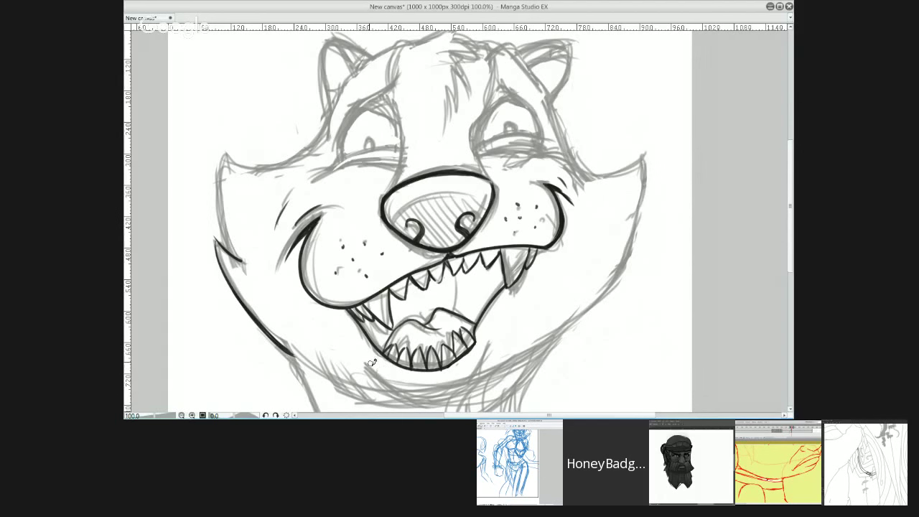
mouse_move(366, 357)
left_mouse_down()
mouse_move(413, 390)
mouse_move(494, 327)
left_mouse_up()
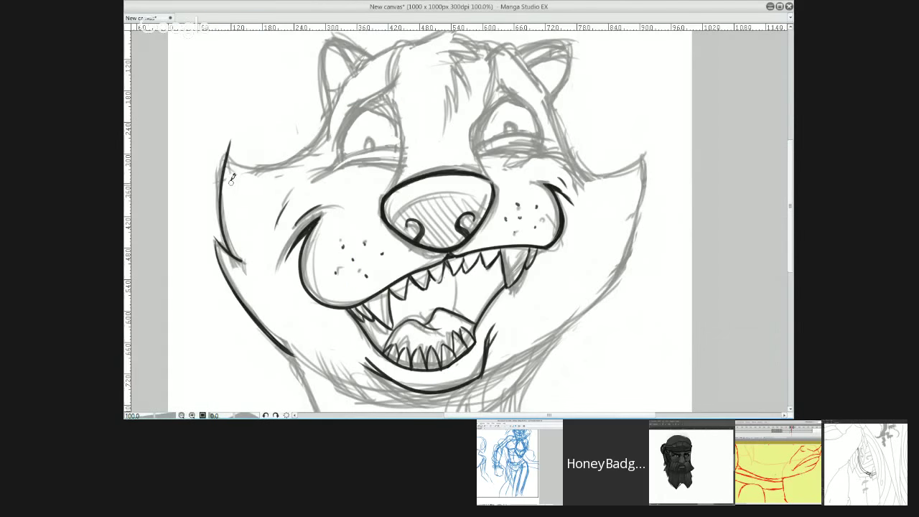
mouse_move(217, 240)
left_mouse_down()
mouse_move(232, 141)
mouse_move(312, 152)
left_mouse_up()
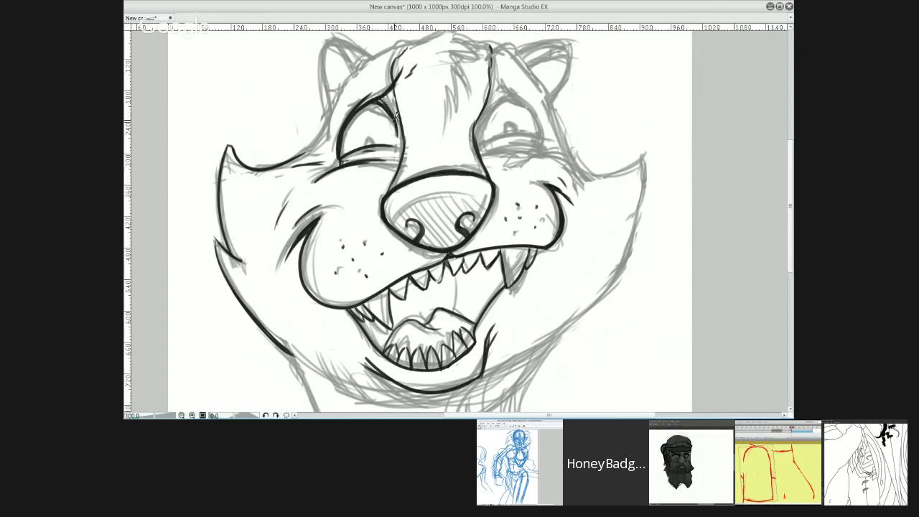
Step: Ink the inner edge of the animal's left eye, the contour from the right temple to the cheek tip, and the left ear's inner lines
mouse_move(383, 99)
left_mouse_down()
mouse_move(400, 148)
mouse_move(394, 163)
left_mouse_up()
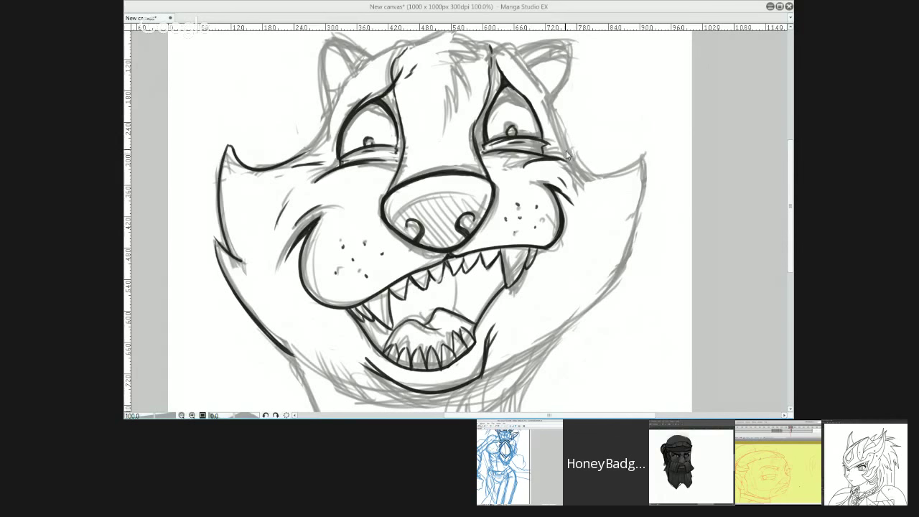
mouse_move(562, 134)
left_mouse_down()
mouse_move(615, 170)
mouse_move(594, 170)
mouse_move(650, 147)
left_mouse_up()
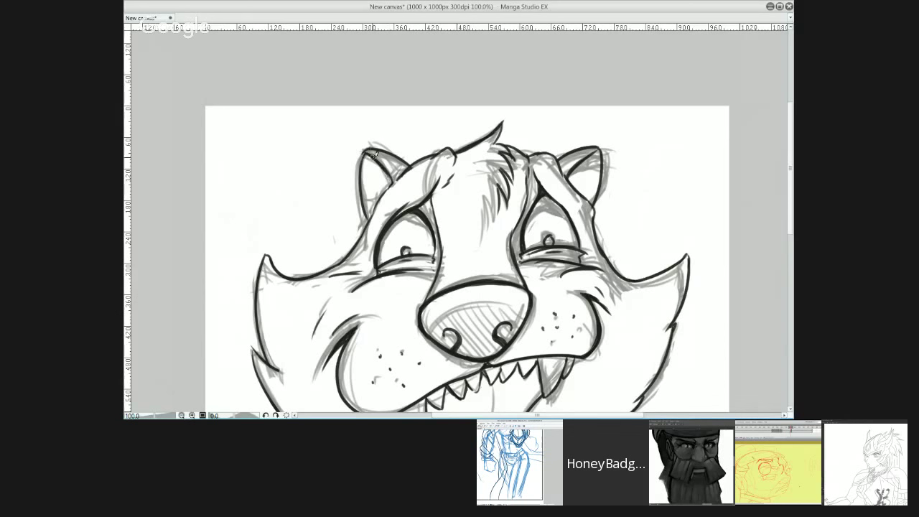
left_click_drag(391, 185, 386, 166)
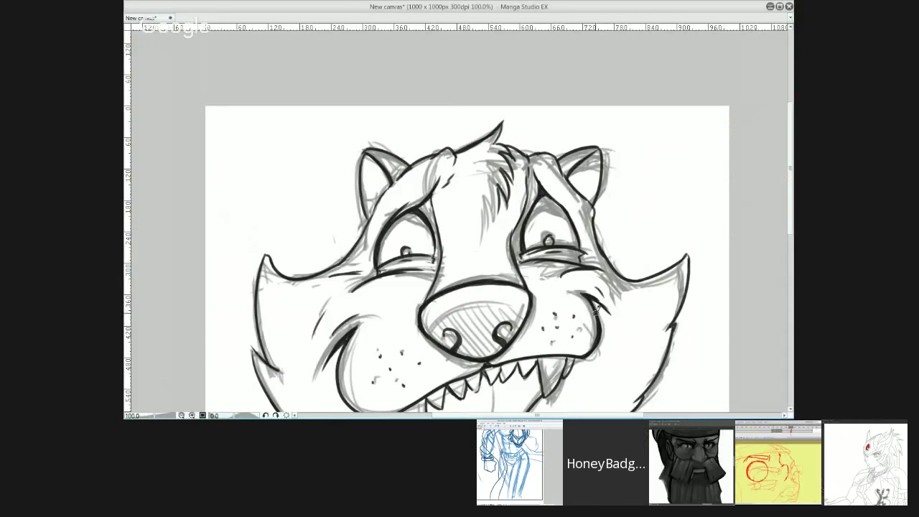
left_click_drag(596, 309, 597, 221)
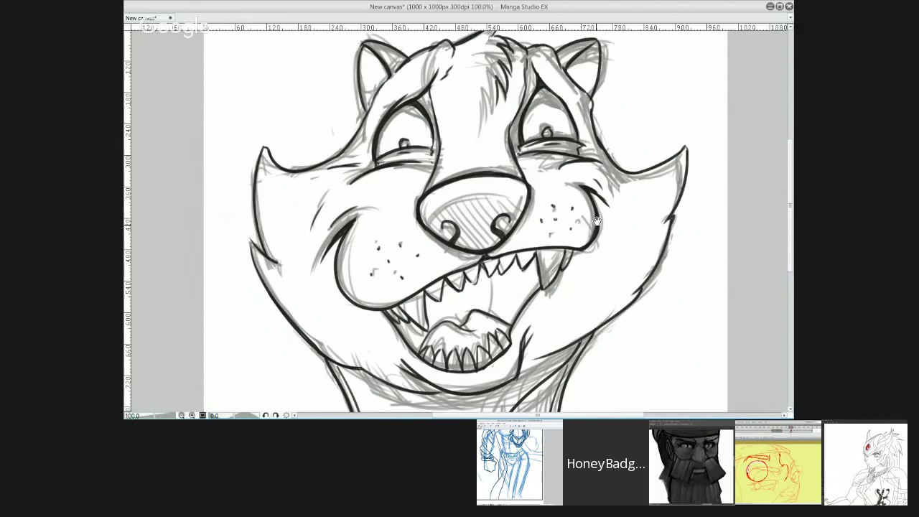
left_click_drag(597, 221, 636, 249)
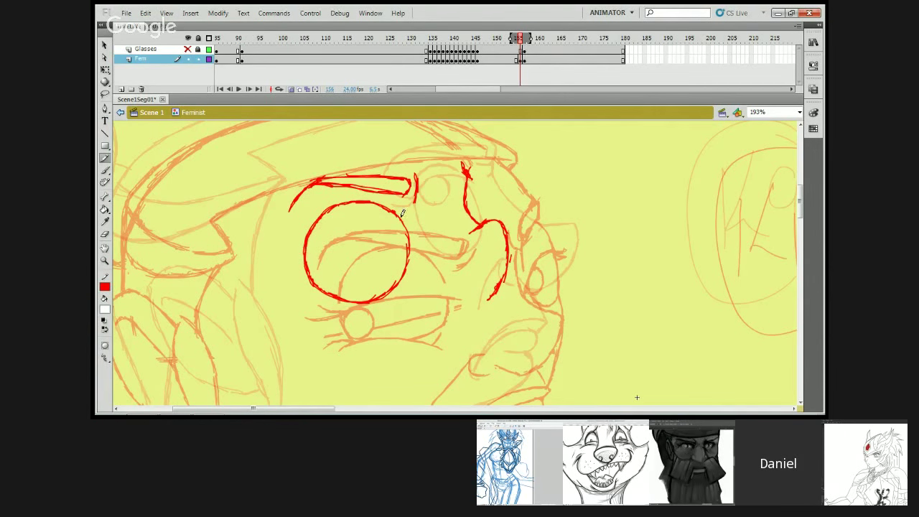
Step: In the Flash drawing, sketch the upper eyelid curve inside the red eye circle and erase the excess circle above it
mouse_move(402, 211)
left_mouse_down()
mouse_move(359, 217)
mouse_move(309, 268)
mouse_move(315, 243)
mouse_move(339, 217)
mouse_move(334, 222)
mouse_move(379, 212)
left_mouse_up()
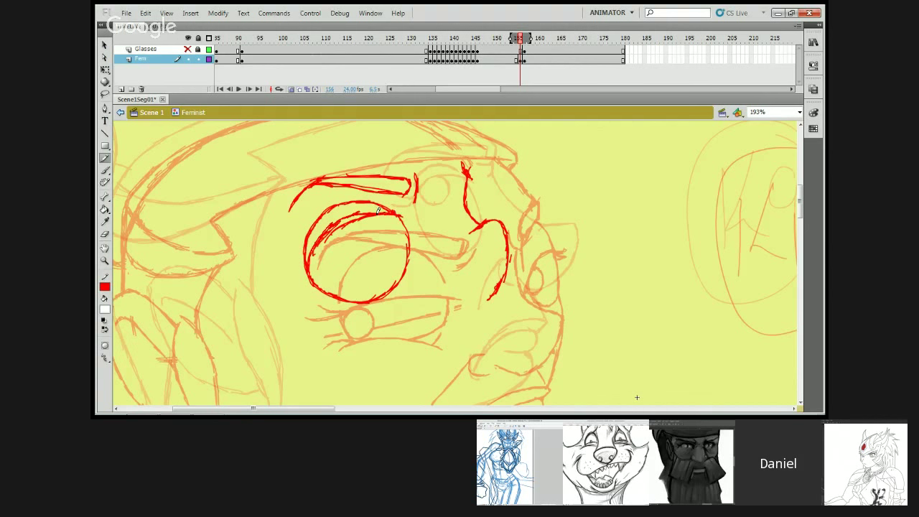
left_click(104, 234)
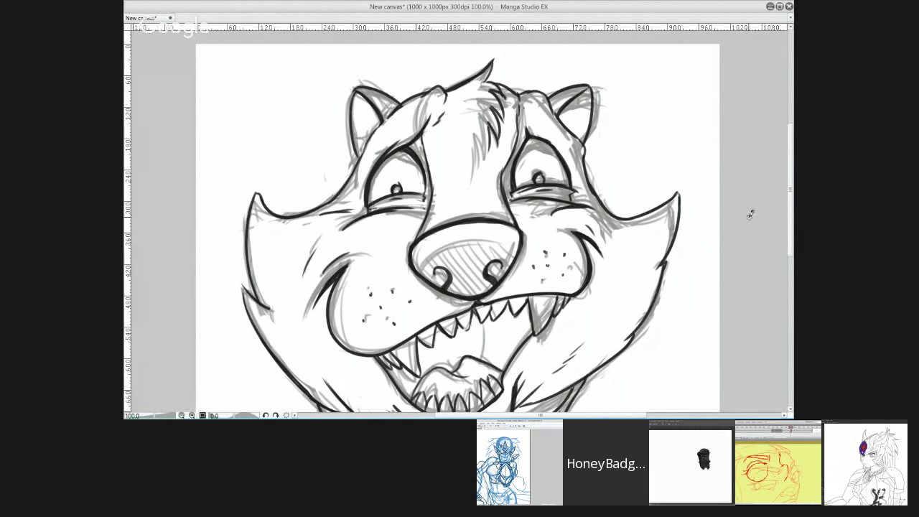
left_click_drag(790, 184, 781, 201)
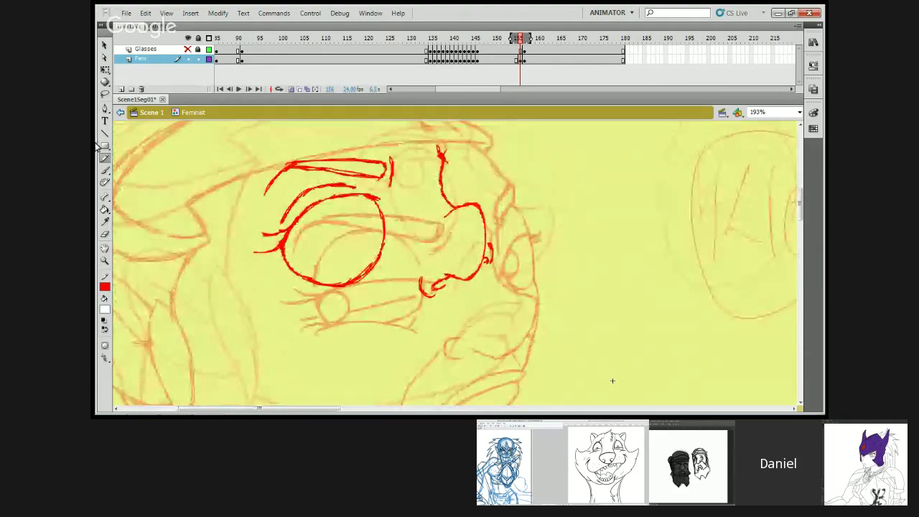
Step: Lasso the red nose outline in the Flash drawing and shift it slightly to the right
left_click(105, 93)
mouse_move(456, 205)
left_mouse_down()
mouse_move(430, 224)
mouse_move(408, 286)
mouse_move(460, 210)
left_mouse_up()
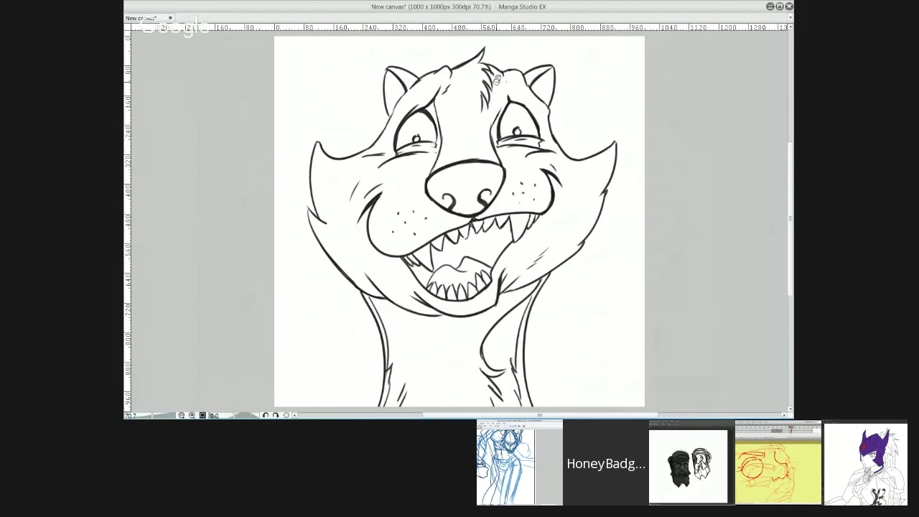
Step: In Manga Studio, rework the edge lines of the forehead stripe above both eyes on the inked animal head
left_click_drag(502, 101, 503, 111)
left_click_drag(506, 77, 497, 106)
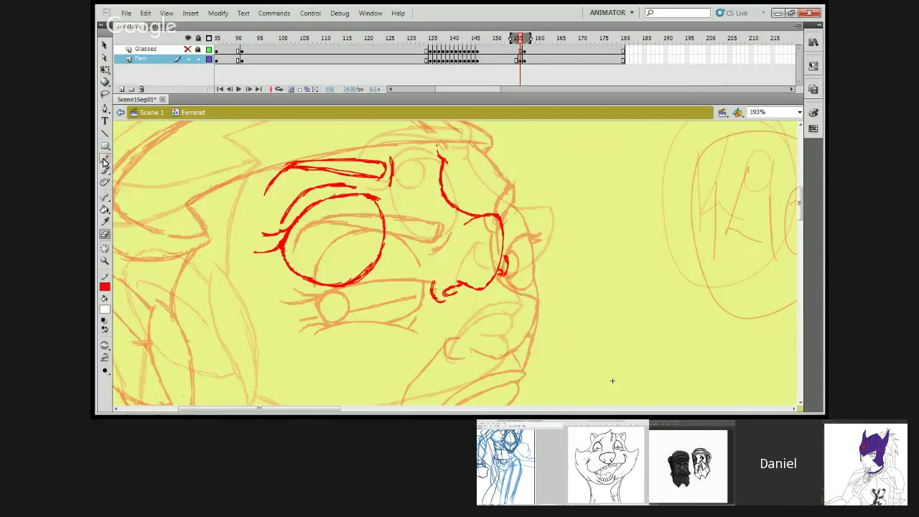
left_click(105, 159)
left_click_drag(515, 307, 524, 216)
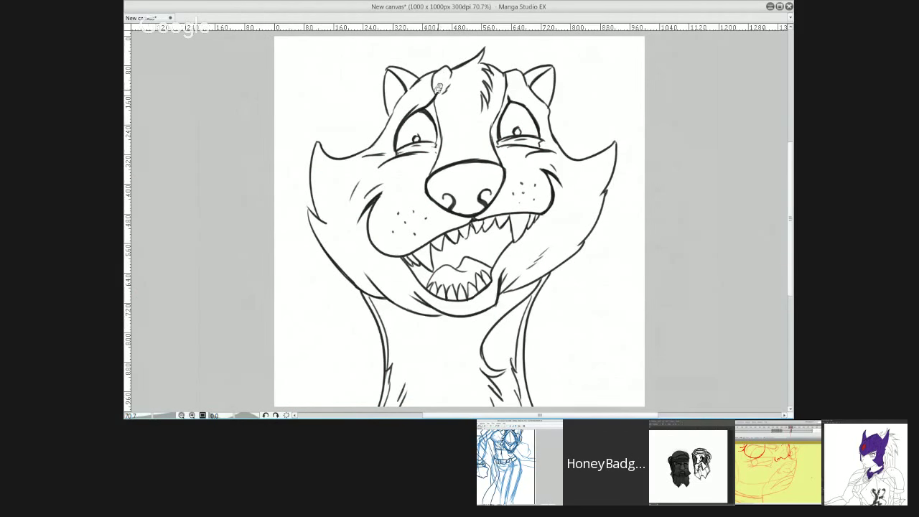
left_click_drag(440, 80, 439, 96)
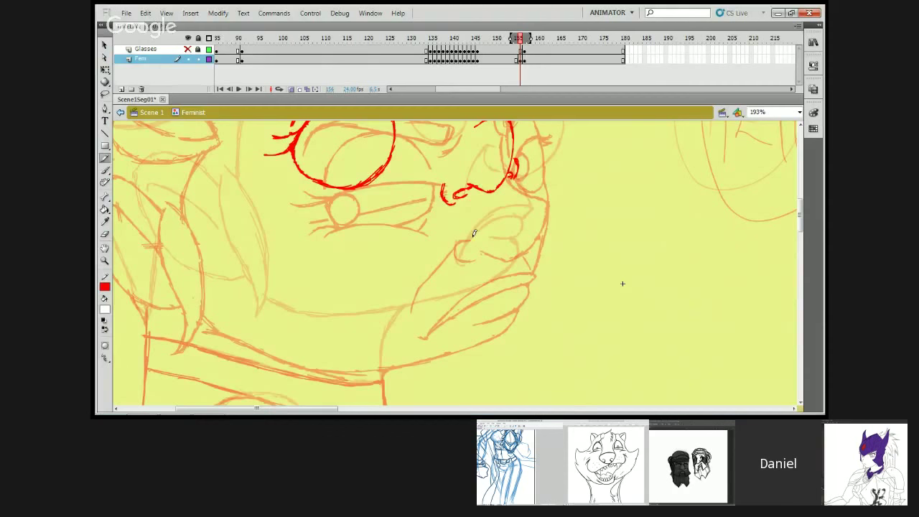
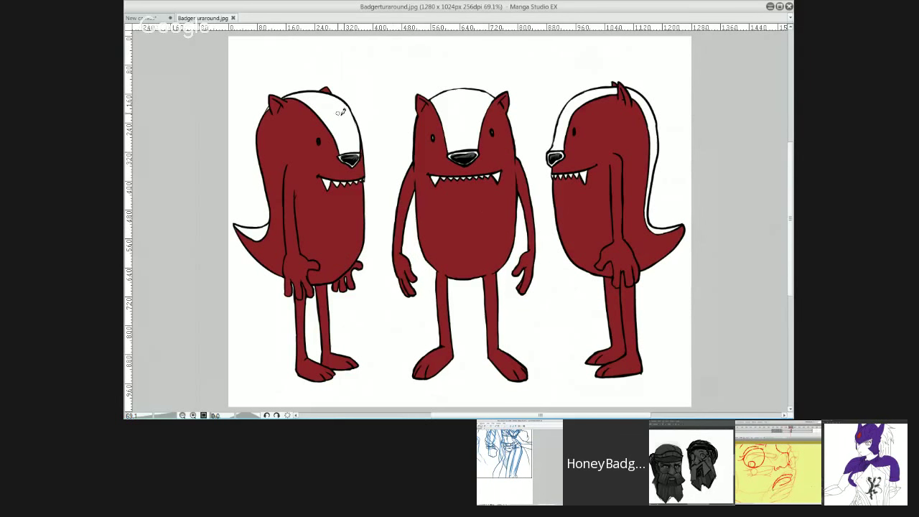
Step: Return to the new canvas and paint the animal's whole head and neck flat dark red under the line art
left_click(157, 19)
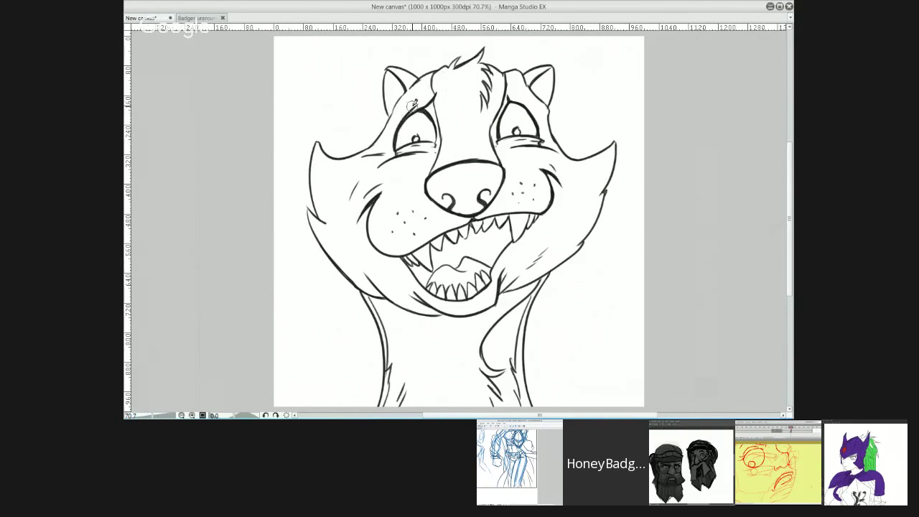
mouse_move(422, 94)
left_mouse_down()
mouse_move(389, 165)
mouse_move(405, 104)
left_mouse_up()
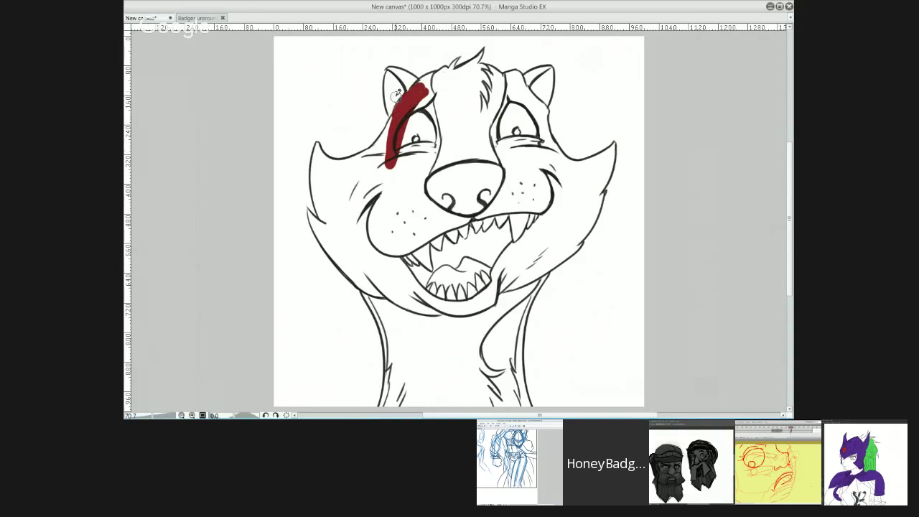
mouse_move(388, 69)
left_mouse_down()
mouse_move(397, 113)
mouse_move(391, 70)
mouse_move(419, 91)
mouse_move(405, 95)
mouse_move(434, 74)
mouse_move(404, 144)
mouse_move(408, 179)
mouse_move(417, 185)
mouse_move(432, 132)
mouse_move(390, 151)
mouse_move(395, 112)
mouse_move(381, 148)
left_mouse_up()
mouse_move(316, 152)
left_mouse_down()
mouse_move(328, 219)
mouse_move(343, 162)
mouse_move(387, 134)
mouse_move(337, 173)
mouse_move(367, 193)
mouse_move(375, 219)
mouse_move(394, 203)
mouse_move(397, 156)
mouse_move(400, 177)
mouse_move(354, 194)
mouse_move(352, 209)
mouse_move(318, 163)
mouse_move(339, 229)
mouse_move(315, 180)
mouse_move(338, 240)
mouse_move(309, 213)
mouse_move(339, 239)
mouse_move(309, 211)
mouse_move(364, 276)
mouse_move(338, 233)
mouse_move(373, 295)
mouse_move(328, 237)
mouse_move(385, 295)
mouse_move(333, 229)
mouse_move(377, 279)
mouse_move(328, 174)
mouse_move(343, 217)
mouse_move(390, 277)
mouse_move(393, 260)
mouse_move(368, 207)
mouse_move(376, 185)
mouse_move(411, 167)
mouse_move(443, 238)
mouse_move(448, 149)
mouse_move(454, 188)
mouse_move(434, 235)
mouse_move(402, 251)
mouse_move(407, 268)
mouse_move(388, 231)
mouse_move(379, 273)
mouse_move(381, 256)
mouse_move(356, 280)
mouse_move(379, 274)
mouse_move(400, 293)
mouse_move(402, 374)
mouse_move(391, 402)
mouse_move(387, 370)
mouse_move(397, 393)
mouse_move(424, 273)
mouse_move(410, 255)
mouse_move(494, 237)
mouse_move(514, 391)
mouse_move(529, 411)
mouse_move(515, 327)
mouse_move(530, 410)
mouse_move(510, 402)
mouse_move(469, 302)
mouse_move(464, 310)
mouse_move(443, 301)
mouse_move(450, 402)
mouse_move(425, 337)
mouse_move(418, 406)
left_mouse_up()
mouse_move(532, 237)
left_mouse_down()
mouse_move(508, 294)
mouse_move(518, 344)
mouse_move(570, 196)
mouse_move(476, 303)
mouse_move(530, 205)
mouse_move(443, 302)
mouse_move(445, 268)
mouse_move(495, 198)
mouse_move(520, 188)
mouse_move(535, 182)
mouse_move(490, 280)
mouse_move(557, 194)
mouse_move(530, 271)
mouse_move(586, 229)
mouse_move(571, 248)
mouse_move(586, 208)
mouse_move(602, 192)
mouse_move(587, 225)
mouse_move(605, 200)
mouse_move(586, 189)
mouse_move(566, 248)
mouse_move(578, 170)
mouse_move(621, 138)
mouse_move(588, 164)
mouse_move(614, 141)
mouse_move(593, 193)
mouse_move(595, 167)
mouse_move(600, 195)
mouse_move(608, 177)
mouse_move(548, 144)
mouse_move(549, 188)
mouse_move(517, 151)
mouse_move(561, 193)
mouse_move(541, 106)
mouse_move(553, 148)
mouse_move(571, 164)
mouse_move(510, 100)
mouse_move(500, 172)
left_mouse_up()
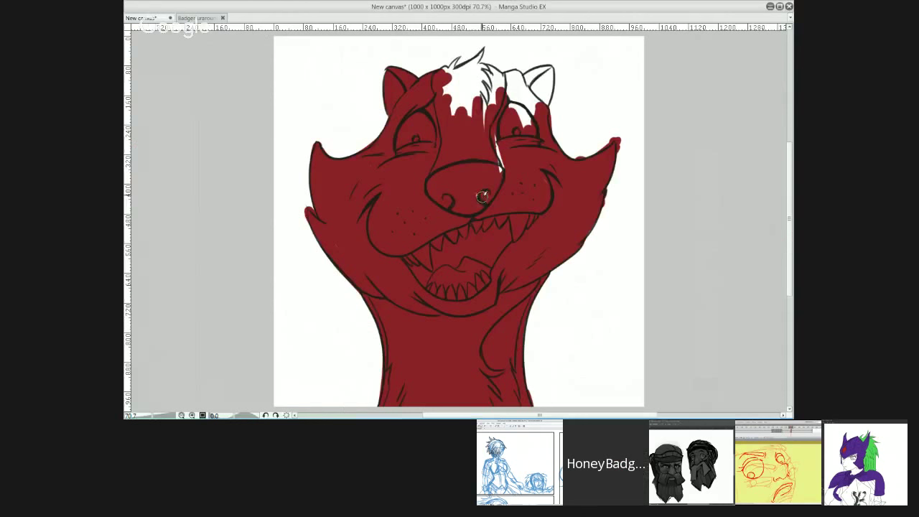
mouse_move(475, 101)
left_mouse_down()
mouse_move(500, 144)
mouse_move(477, 80)
mouse_move(441, 85)
mouse_move(439, 70)
mouse_move(457, 56)
mouse_move(446, 94)
left_mouse_up()
left_click_drag(446, 94, 466, 69)
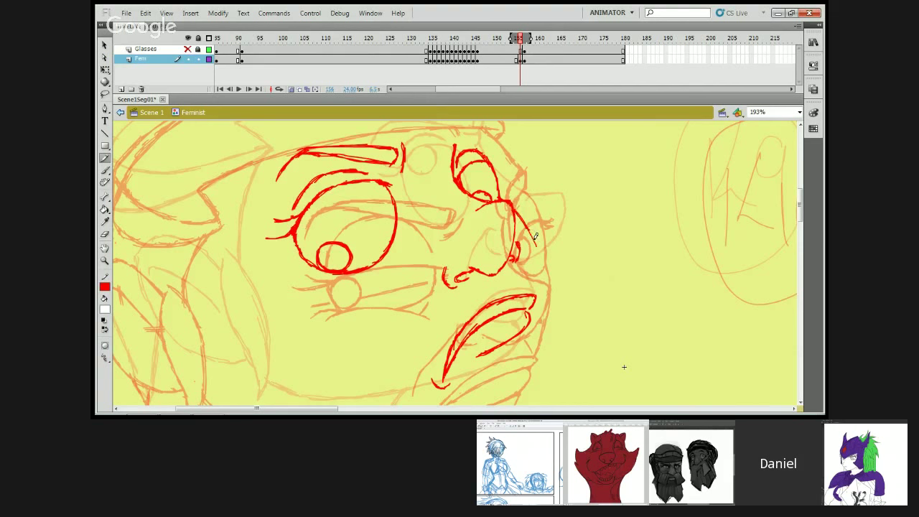
Step: In the Flash drawing, sketch the far cheek contour and the lower jawline of the face in red
left_click_drag(534, 232, 542, 314)
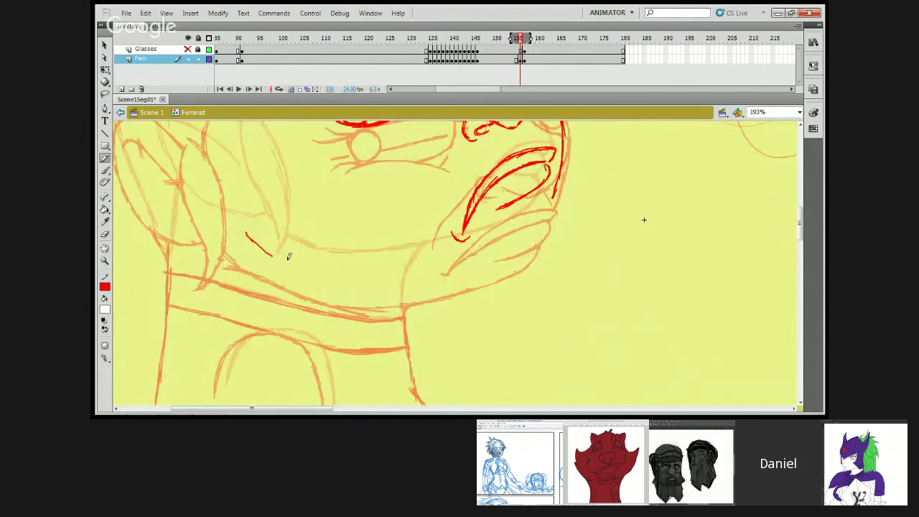
mouse_move(289, 257)
left_mouse_down()
mouse_move(335, 279)
mouse_move(391, 275)
left_mouse_up()
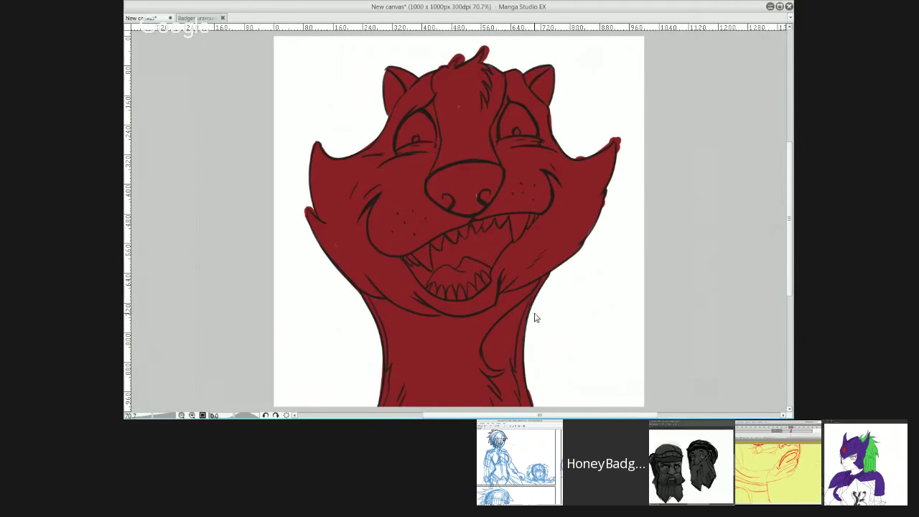
Step: In Manga Studio, examine the edges of the red fill up close around the muzzle, cheeks, ears and hair tuft
scroll(534, 316, "up", 5)
scroll(476, 271, "up", 3)
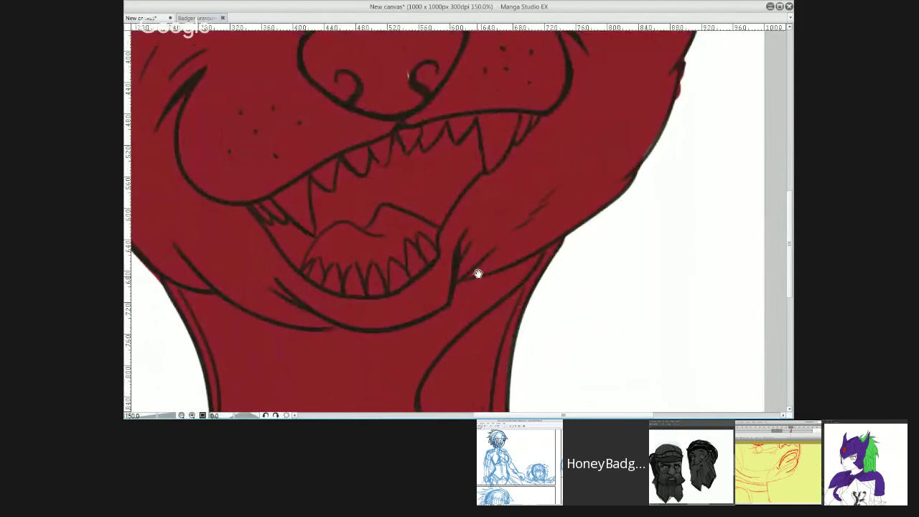
scroll(452, 216, "up", 3)
scroll(365, 236, "left", 3)
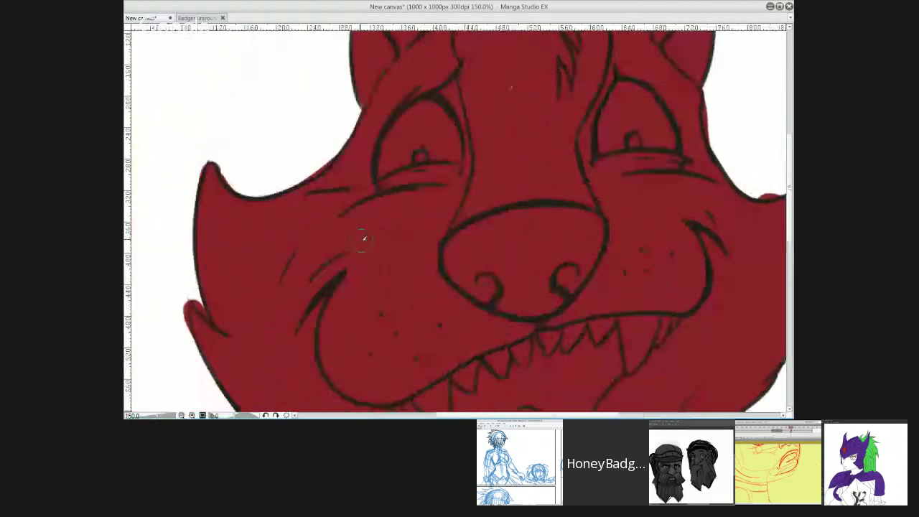
scroll(418, 312, "up", 5)
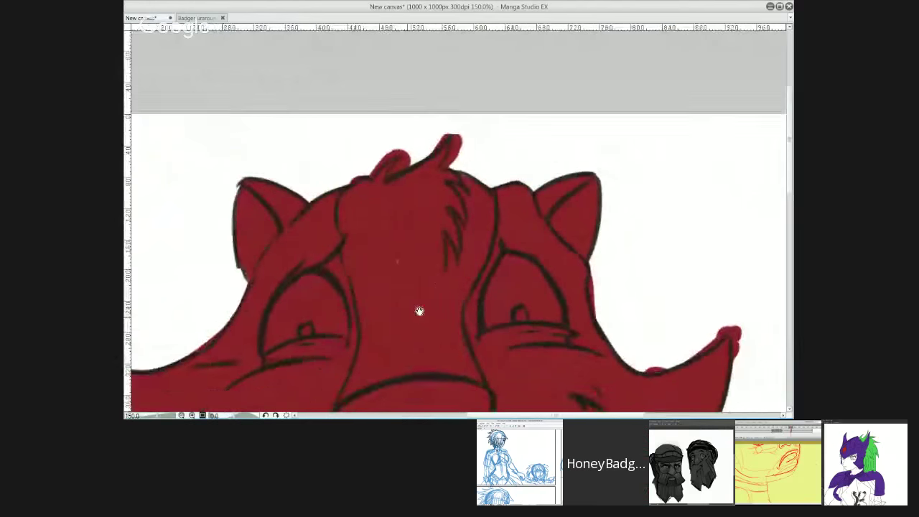
scroll(424, 320, "left", 1)
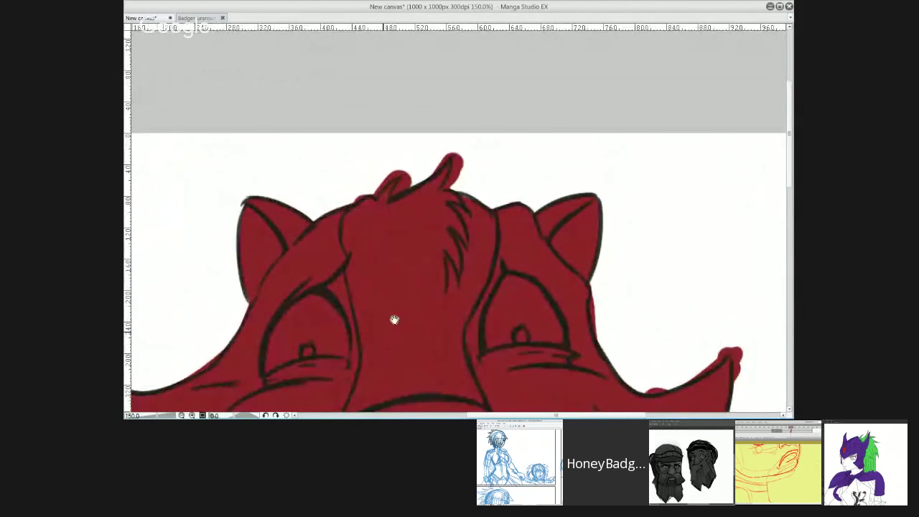
left_click_drag(394, 318, 490, 213)
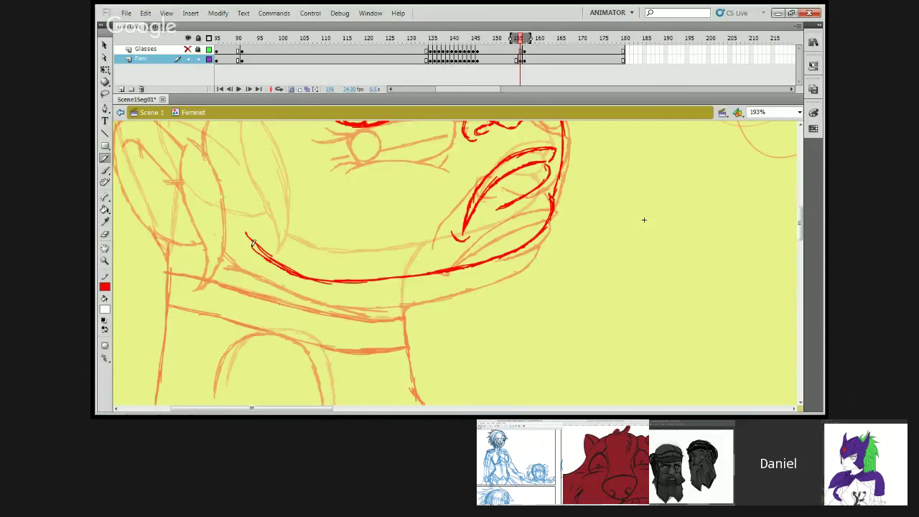
Step: In the Flash drawing, extend the red jawline up toward the ear and erase its doubled strokes
left_click_drag(253, 242, 239, 224)
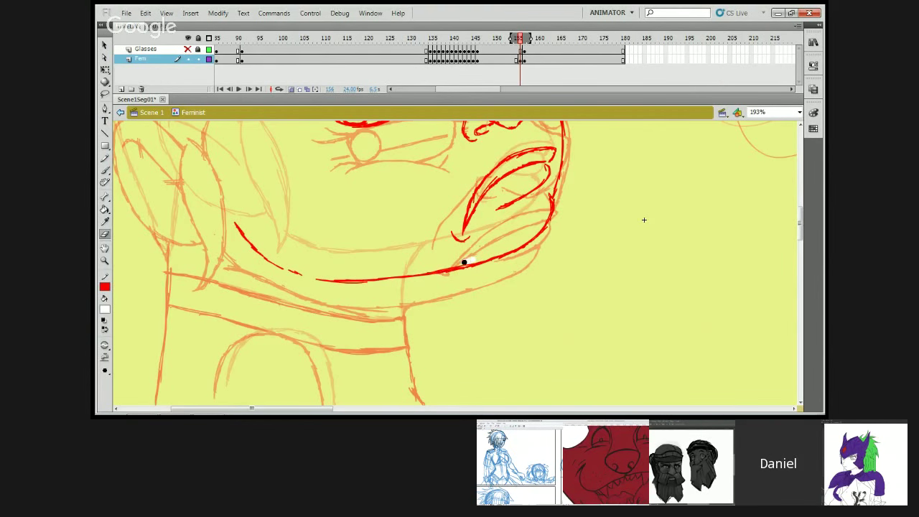
left_click_drag(464, 263, 338, 275)
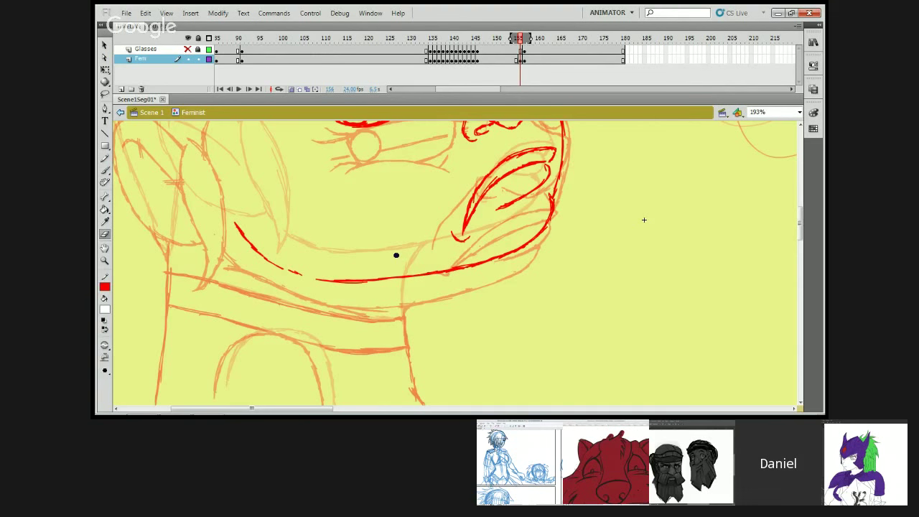
left_click(105, 157)
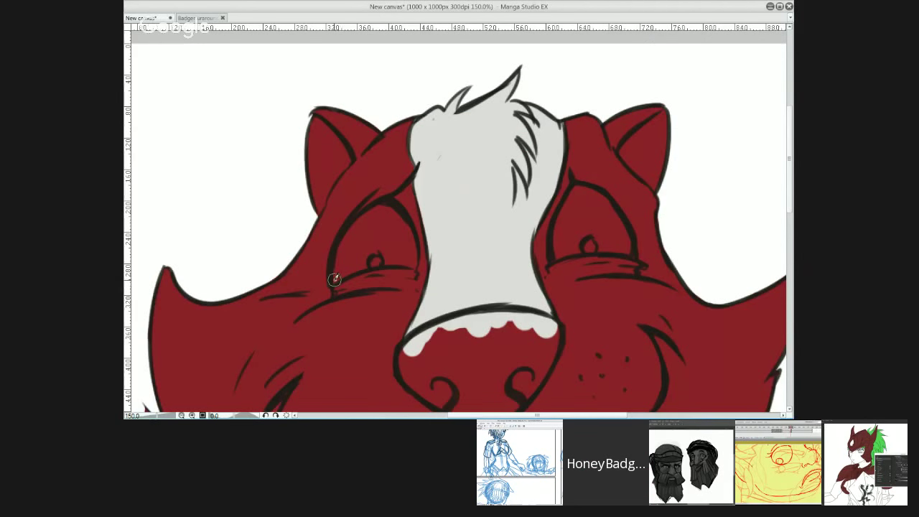
Step: In Manga Studio, paint the inside of the animal's left eye over the red base colour
left_click_drag(337, 279, 373, 215)
left_click_drag(344, 254, 376, 210)
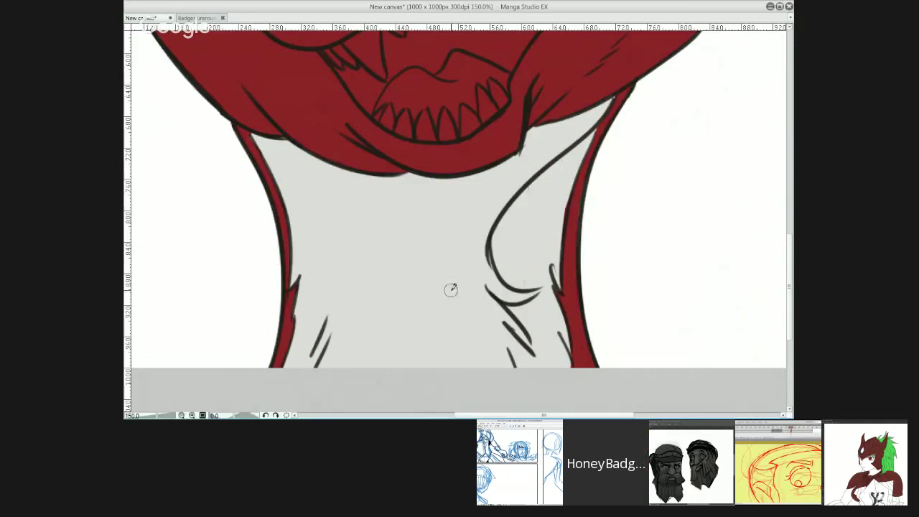
Step: Paint the animal's teeth, tongue and open mouth interior light grey over the red base
mouse_move(489, 231)
left_mouse_down()
mouse_move(484, 317)
mouse_move(448, 371)
mouse_move(460, 281)
mouse_move(501, 255)
mouse_move(478, 271)
mouse_move(493, 304)
left_mouse_up()
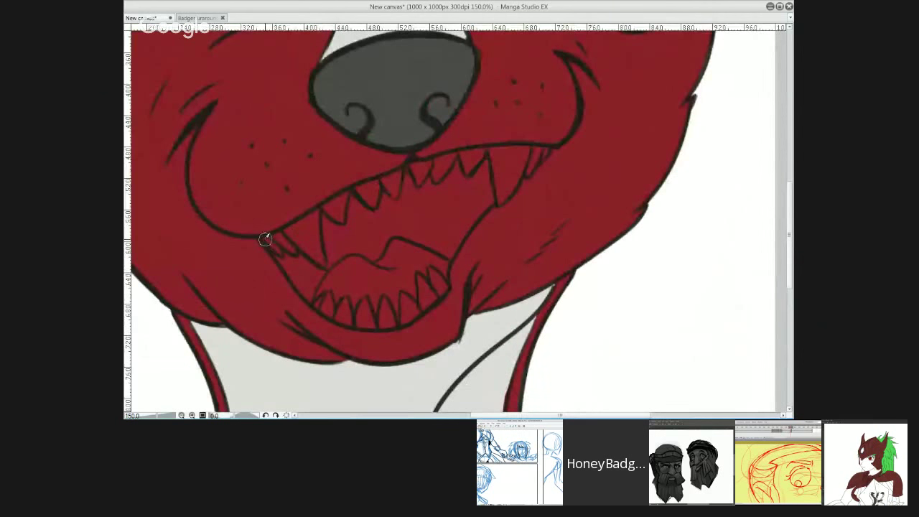
mouse_move(265, 239)
left_mouse_down()
mouse_move(295, 274)
mouse_move(312, 263)
mouse_move(319, 284)
mouse_move(301, 270)
mouse_move(345, 319)
mouse_move(314, 298)
mouse_move(350, 319)
mouse_move(317, 300)
mouse_move(401, 301)
mouse_move(355, 314)
mouse_move(410, 310)
mouse_move(369, 318)
mouse_move(400, 318)
left_mouse_up()
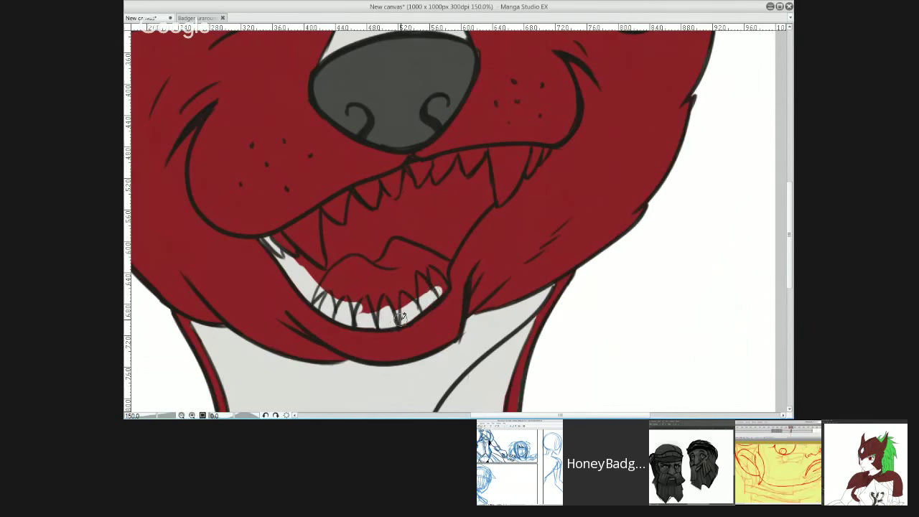
left_click_drag(438, 291, 440, 243)
mouse_move(438, 293)
left_mouse_down()
mouse_move(460, 210)
mouse_move(488, 191)
mouse_move(465, 229)
mouse_move(512, 172)
left_mouse_up()
mouse_move(476, 207)
left_mouse_down()
mouse_move(502, 191)
mouse_move(525, 158)
mouse_move(505, 191)
mouse_move(527, 150)
mouse_move(545, 149)
mouse_move(516, 171)
mouse_move(531, 150)
mouse_move(415, 173)
mouse_move(481, 148)
mouse_move(401, 176)
left_mouse_up()
mouse_move(280, 239)
left_mouse_down()
mouse_move(403, 171)
mouse_move(306, 244)
mouse_move(298, 241)
mouse_move(293, 259)
mouse_move(318, 288)
mouse_move(323, 248)
mouse_move(320, 284)
mouse_move(299, 244)
mouse_move(387, 307)
mouse_move(345, 213)
mouse_move(359, 278)
mouse_move(404, 300)
mouse_move(381, 266)
mouse_move(372, 214)
mouse_move(424, 290)
mouse_move(406, 208)
left_mouse_up()
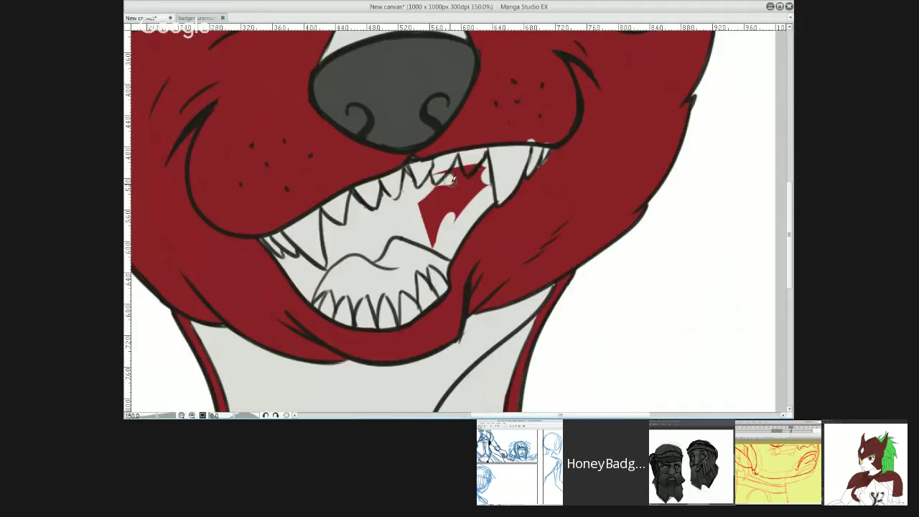
left_click_drag(439, 183, 471, 172)
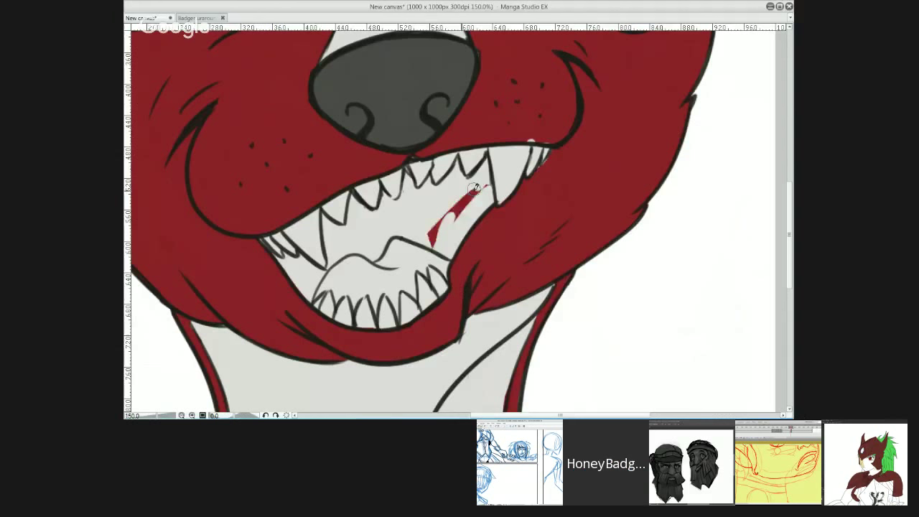
left_click_drag(481, 185, 468, 200)
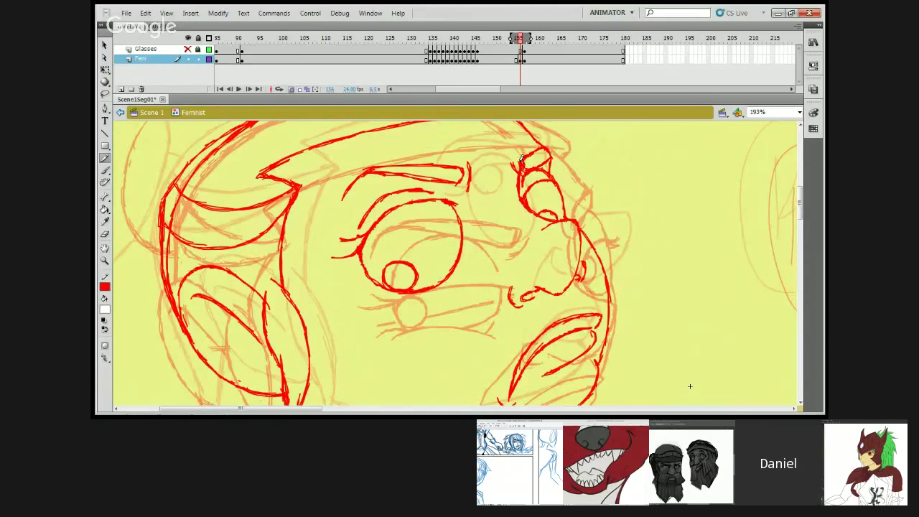
Step: In Manga Studio, paint the badger's mouth interior behind the teeth dark purple
left_click(105, 234)
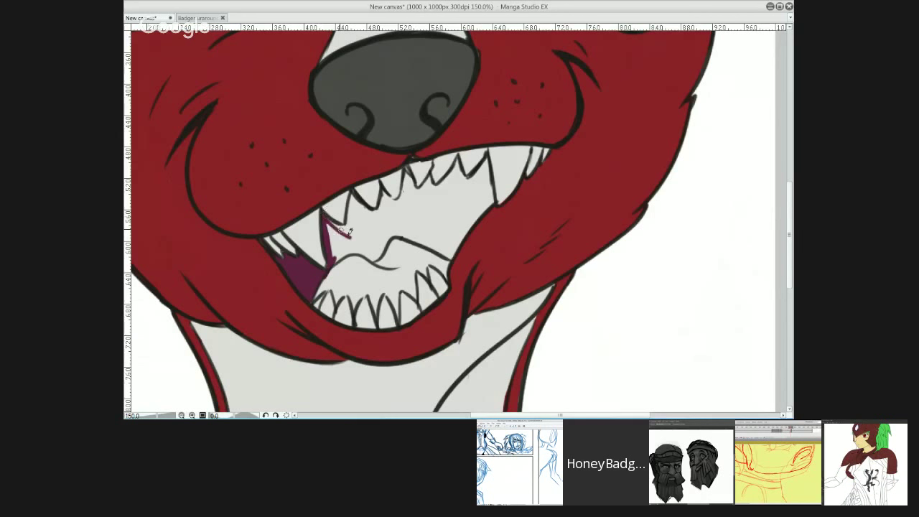
mouse_move(333, 257)
left_mouse_down()
mouse_move(332, 237)
mouse_move(343, 246)
left_mouse_up()
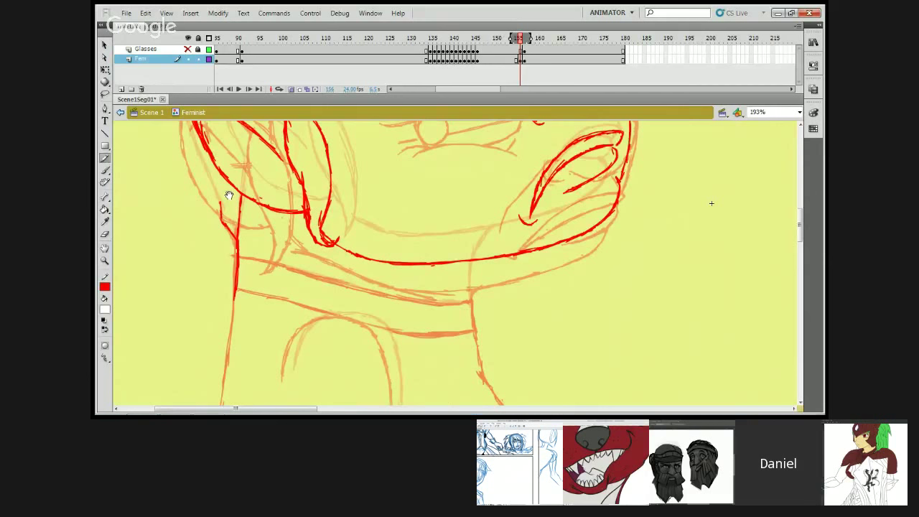
Step: In the Flash drawing, trace the upper edge of the collar across the neck in red and erase its doubled strokes
left_click_drag(712, 203, 770, 304)
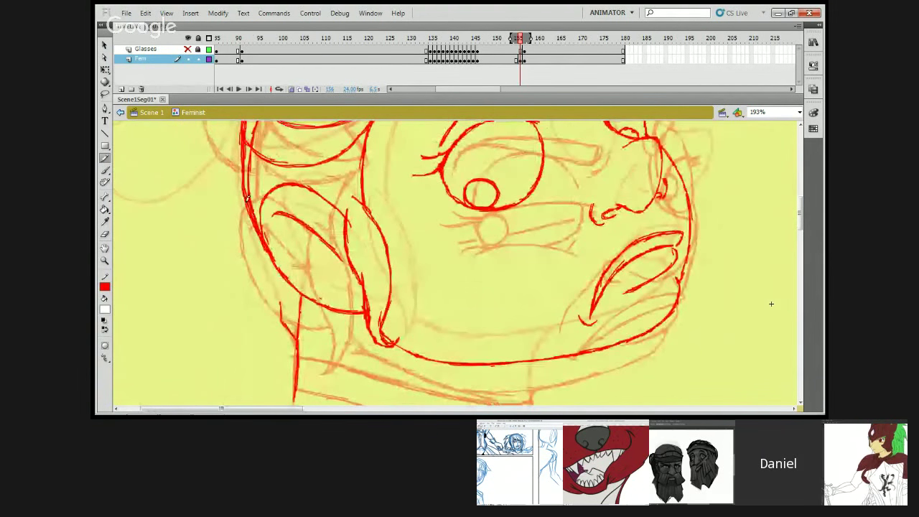
left_click_drag(273, 265, 292, 328)
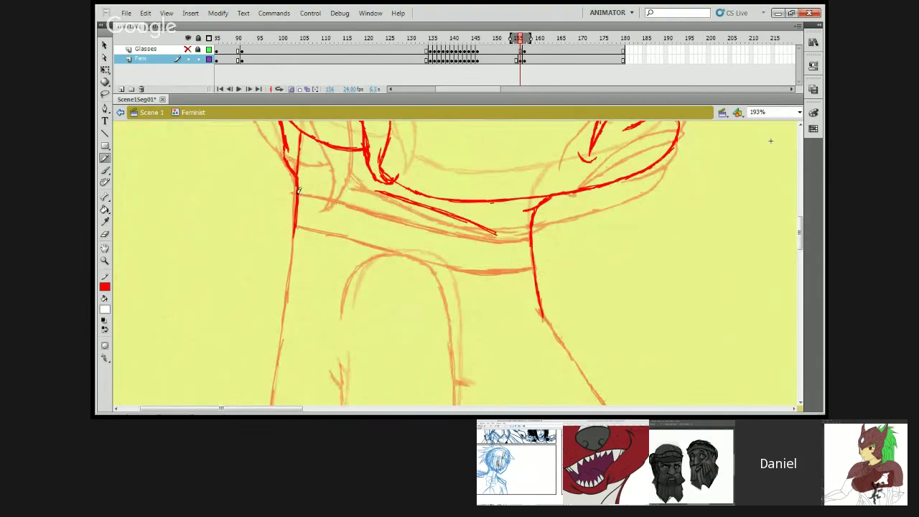
mouse_move(299, 190)
left_mouse_down()
mouse_move(375, 210)
mouse_move(344, 196)
mouse_move(336, 194)
mouse_move(422, 228)
left_mouse_up()
mouse_move(373, 207)
left_mouse_down()
mouse_move(497, 243)
mouse_move(462, 235)
mouse_move(531, 235)
left_mouse_up()
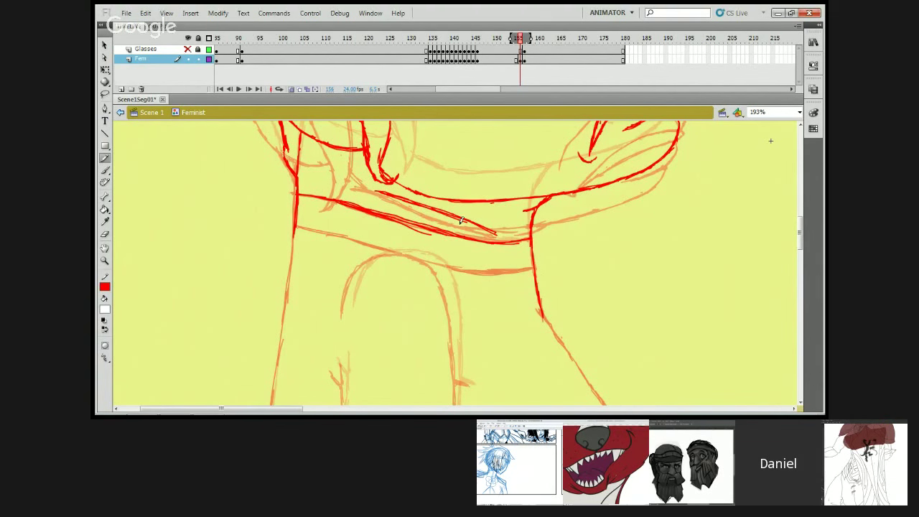
left_click(106, 234)
mouse_move(449, 239)
left_mouse_down()
mouse_move(323, 204)
mouse_move(344, 199)
mouse_move(438, 226)
left_mouse_up()
left_click(105, 161)
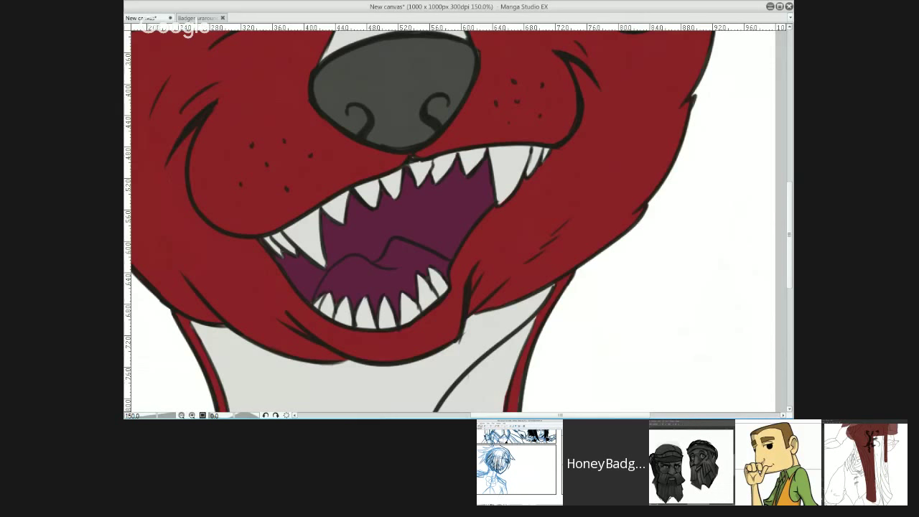
Step: In Manga Studio, paint the badger's tongue pink over the purple mouth interior
mouse_move(323, 286)
left_mouse_down()
mouse_move(348, 259)
mouse_move(323, 282)
mouse_move(350, 258)
mouse_move(362, 261)
mouse_move(337, 298)
left_mouse_up()
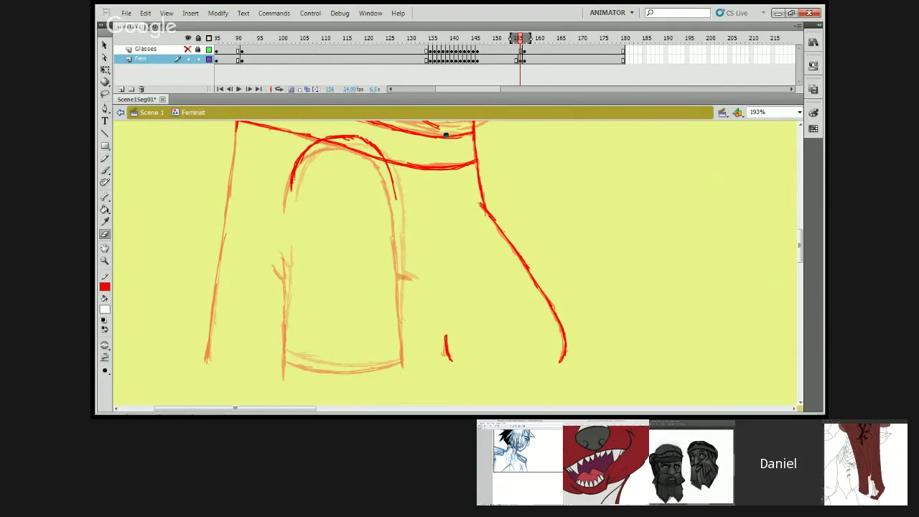
Step: In the Flash drawing, continue the red outline of the arched sleeve below the collar down its right side
left_click(106, 158)
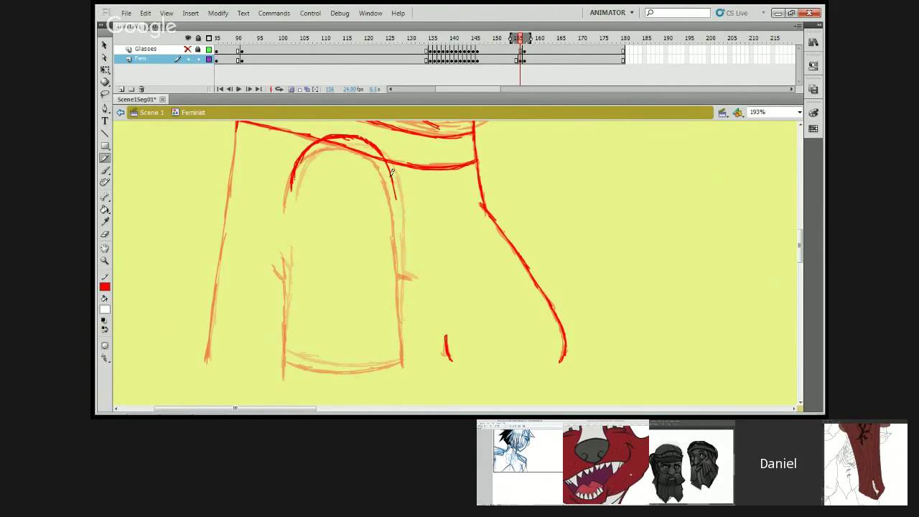
mouse_move(394, 186)
left_mouse_down()
mouse_move(405, 321)
mouse_move(380, 187)
mouse_move(391, 198)
mouse_move(395, 267)
left_mouse_up()
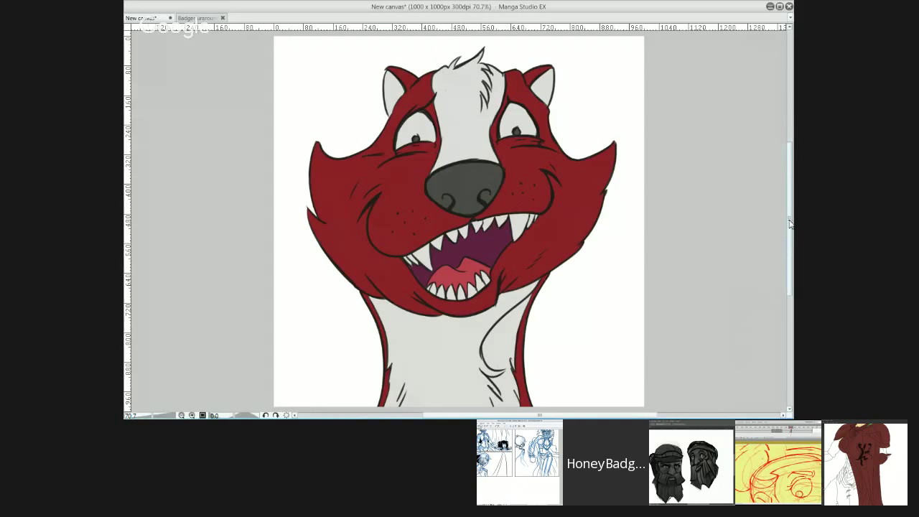
Step: In Manga Studio, examine the badger's flat colours around the eyes, muzzle, mouth and neck, and across the whole head
mouse_move(792, 225)
left_mouse_down()
mouse_move(793, 238)
mouse_move(786, 220)
left_mouse_up()
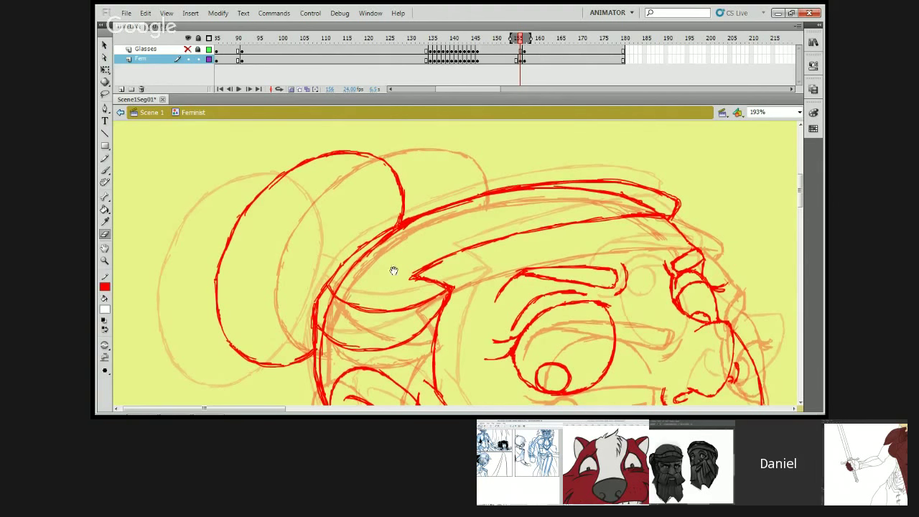
left_click_drag(394, 270, 387, 201)
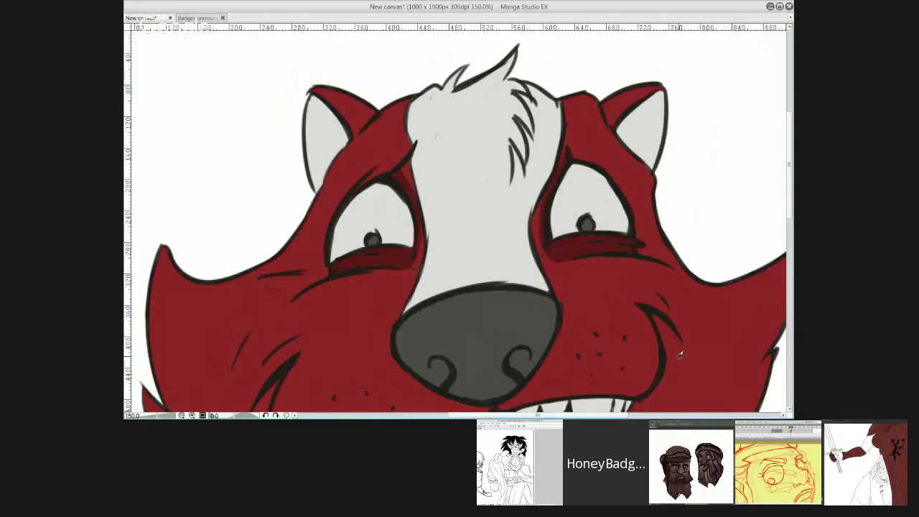
mouse_move(655, 348)
left_mouse_down()
mouse_move(678, 283)
mouse_move(636, 349)
mouse_move(634, 314)
mouse_move(653, 352)
mouse_move(659, 269)
mouse_move(653, 339)
mouse_move(661, 361)
mouse_move(656, 335)
mouse_move(671, 345)
left_mouse_up()
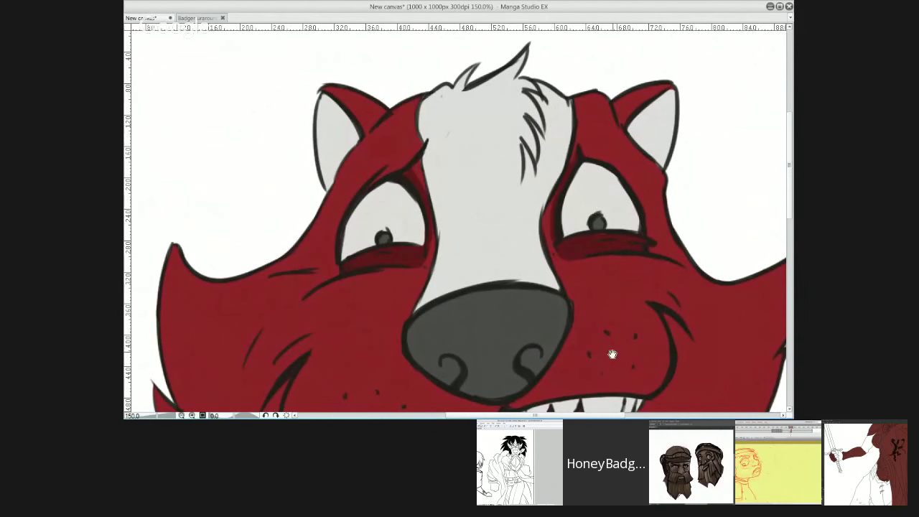
scroll(612, 352, "down", 10)
scroll(627, 286, "up", 2)
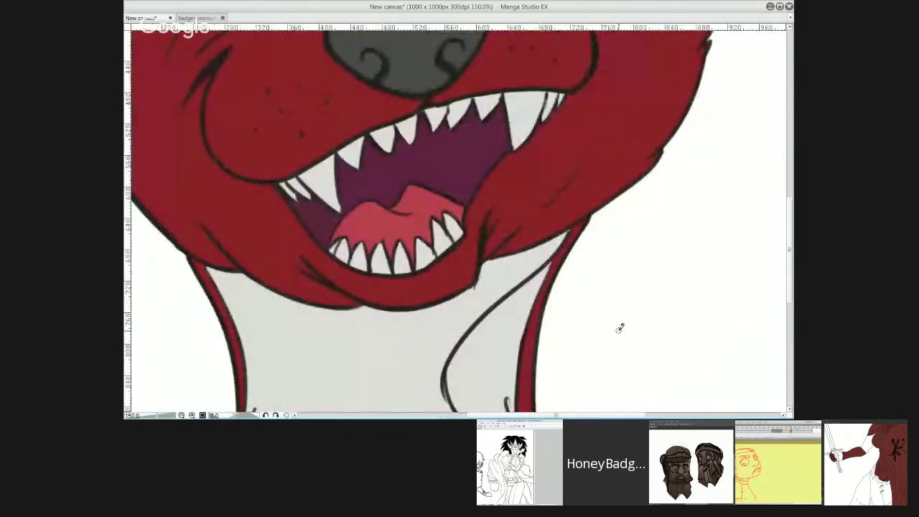
key("ctrl+minus")
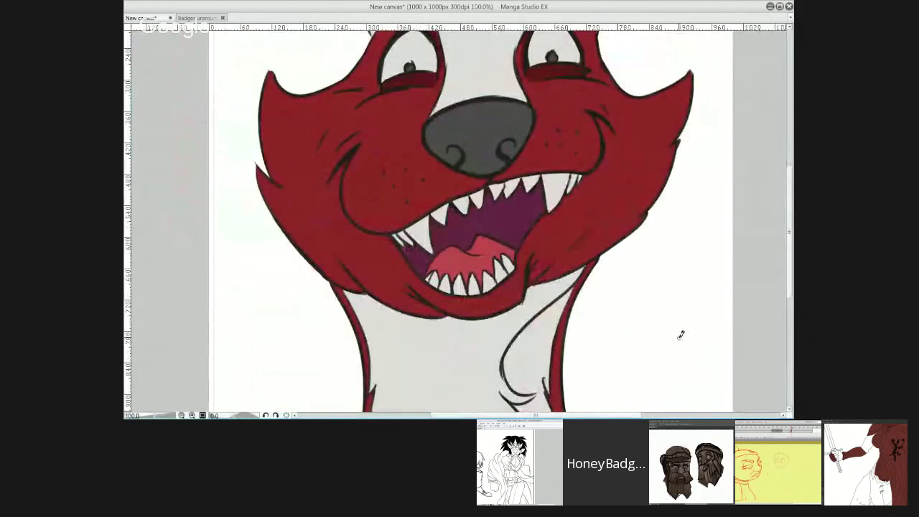
key("ctrl+minus")
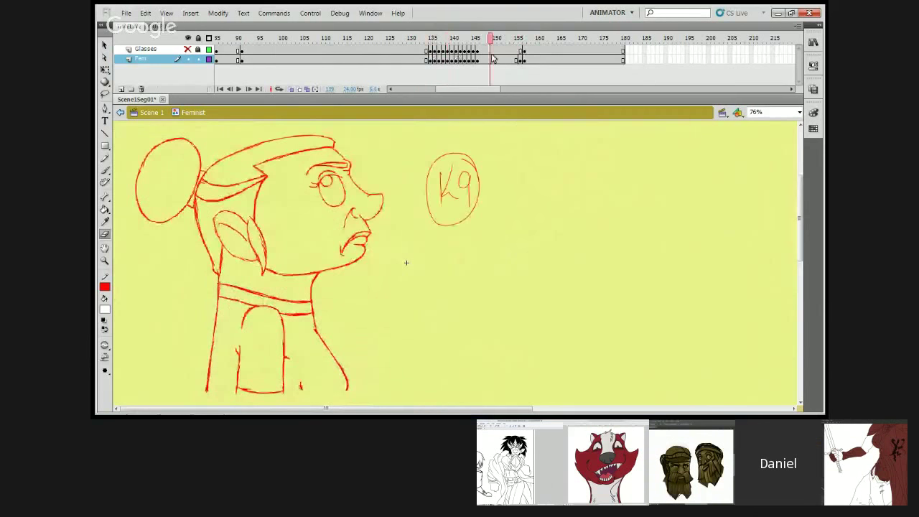
Step: In the Flash timeline, check the frames between the K9 and K10 poses
mouse_move(493, 58)
left_mouse_down()
mouse_move(427, 61)
mouse_move(484, 72)
mouse_move(431, 74)
mouse_move(525, 69)
mouse_move(507, 63)
mouse_move(514, 77)
left_mouse_up()
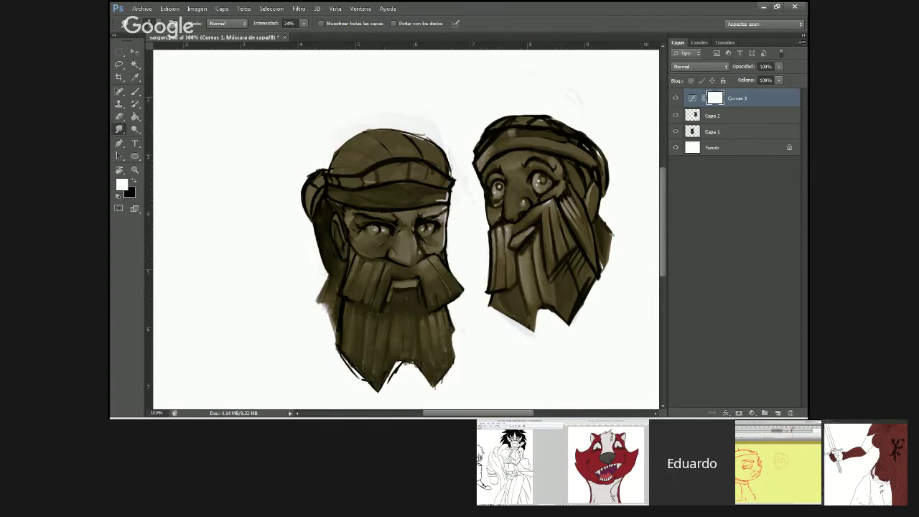
Step: In Photoshop, make Capa 2 the active layer and zoom in on the wide-eyed bearded head
left_click(740, 115)
key("z")
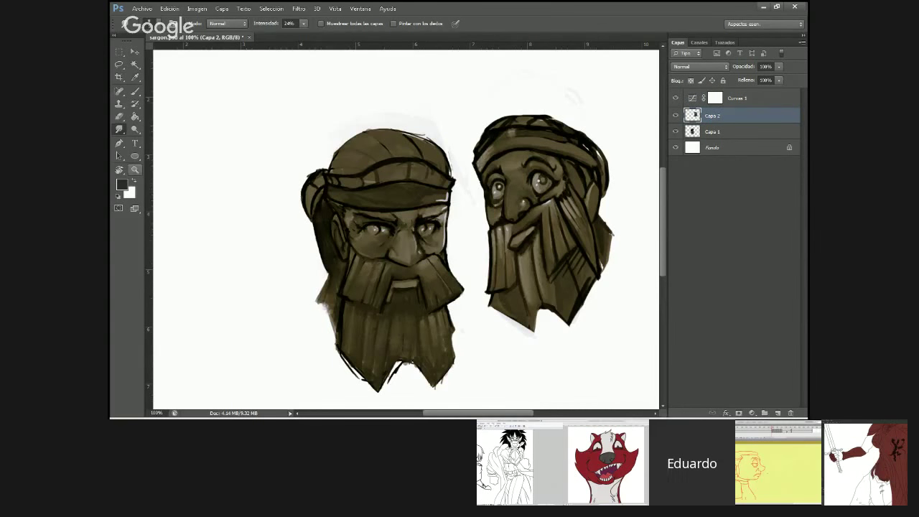
left_click(540, 175)
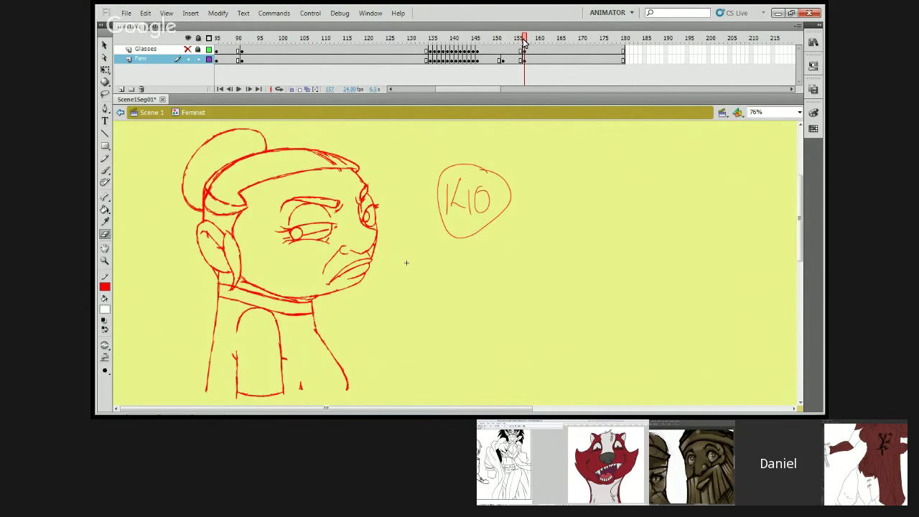
Step: In Flash, review the head-turn animation by scrubbing around the K10 pose and playing it from frame 1
mouse_move(524, 41)
left_mouse_down()
mouse_move(468, 43)
mouse_move(515, 51)
mouse_move(472, 52)
mouse_move(535, 57)
mouse_move(422, 60)
mouse_move(535, 52)
mouse_move(446, 51)
left_mouse_up()
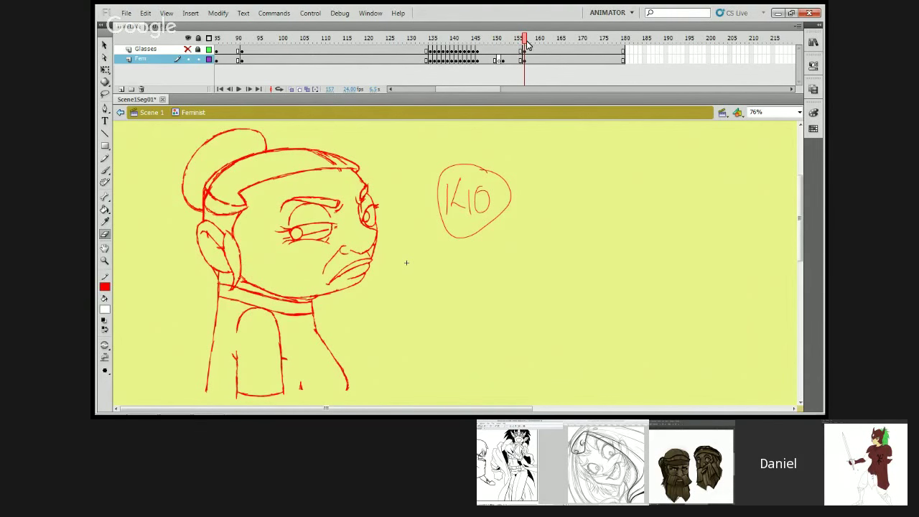
mouse_move(525, 41)
left_mouse_down()
mouse_move(369, 41)
mouse_move(493, 41)
left_mouse_up()
left_click_drag(423, 89, 400, 92)
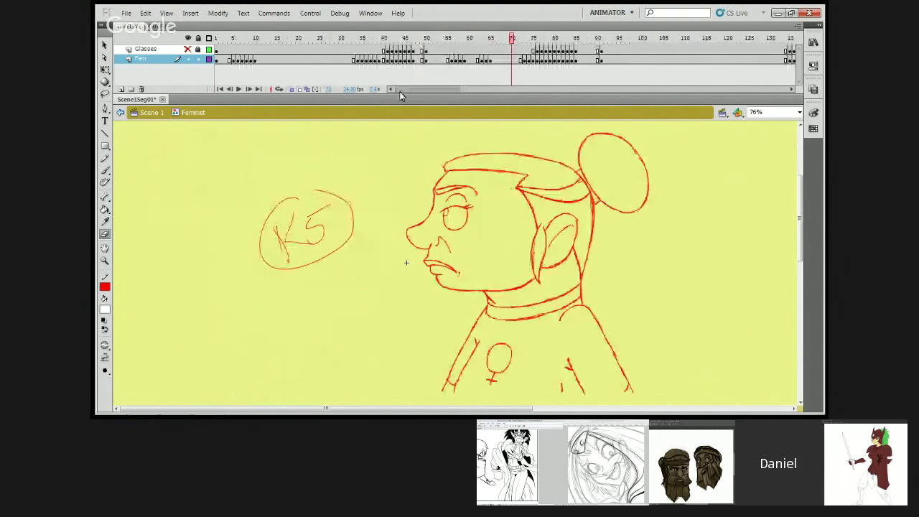
left_click_drag(228, 41, 216, 40)
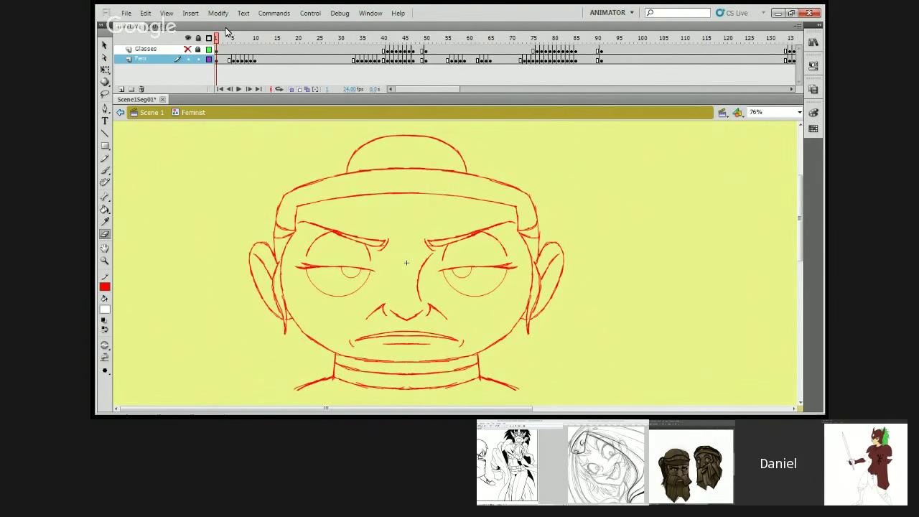
key("Return")
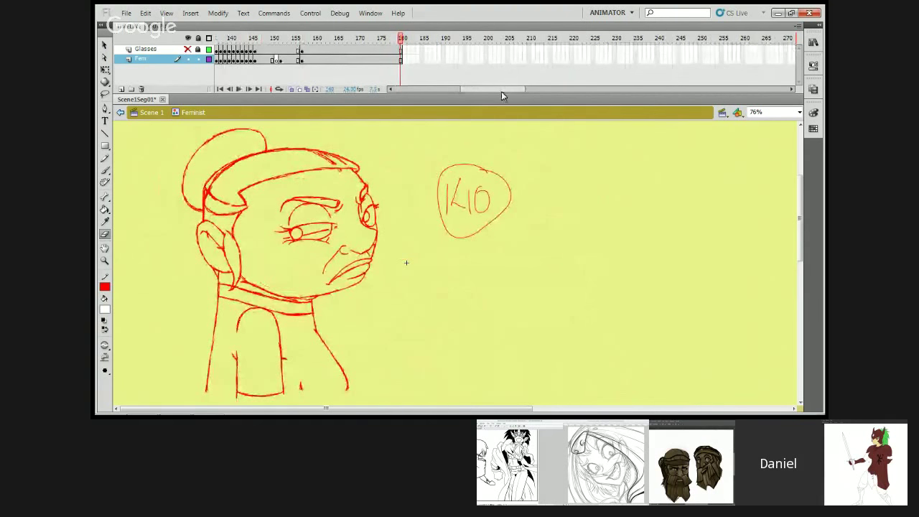
left_click_drag(503, 92, 477, 92)
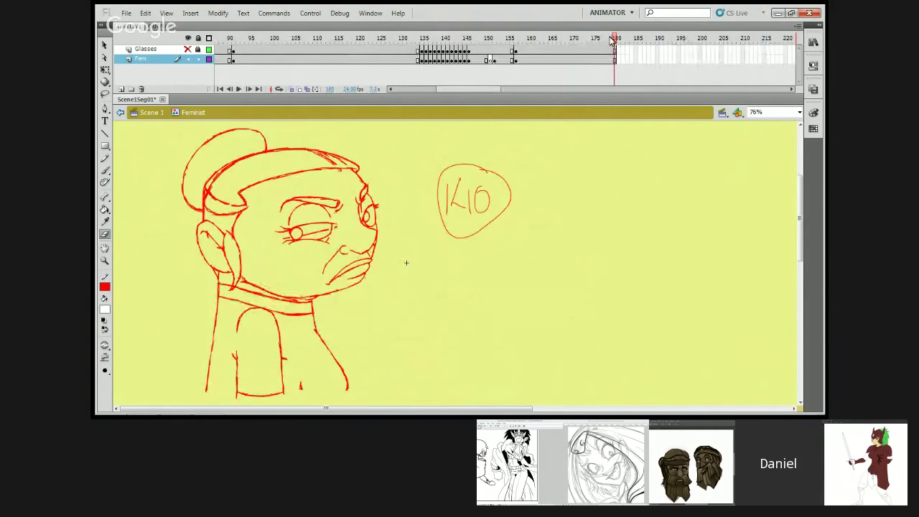
Step: Go to the blank keyframe at frame 151 and turn on onion skinning for a close view of the neighbouring poses
mouse_move(612, 40)
left_mouse_down()
mouse_move(216, 54)
mouse_move(170, 68)
mouse_move(799, 64)
mouse_move(624, 65)
mouse_move(733, 77)
mouse_move(618, 77)
mouse_move(752, 82)
mouse_move(642, 80)
mouse_move(731, 85)
mouse_move(708, 79)
left_mouse_up()
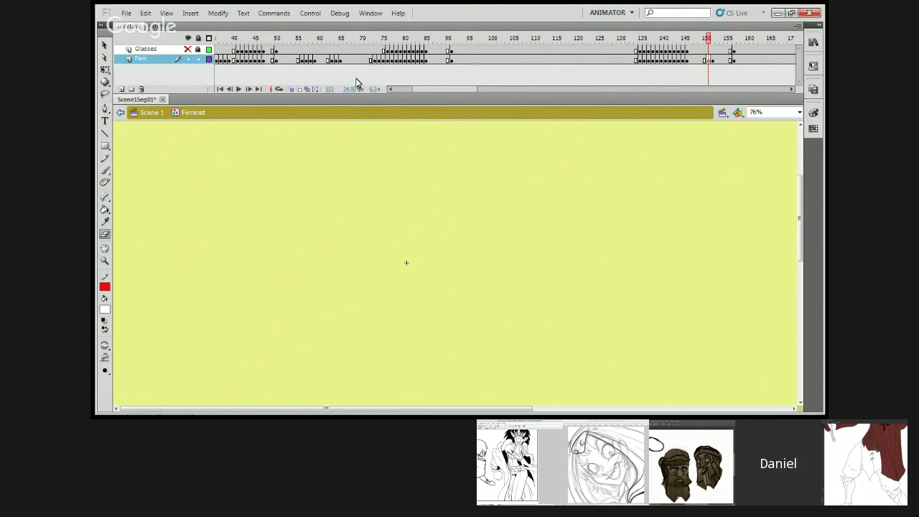
left_click(280, 89)
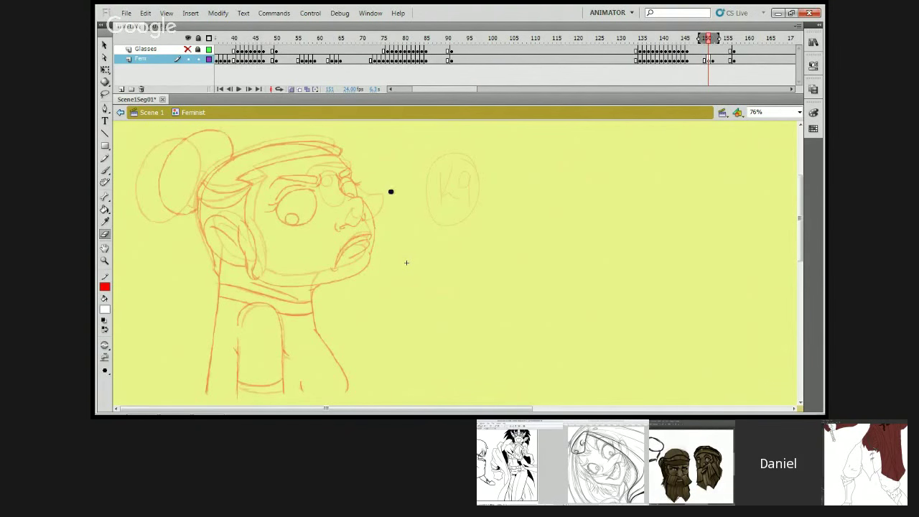
key("z")
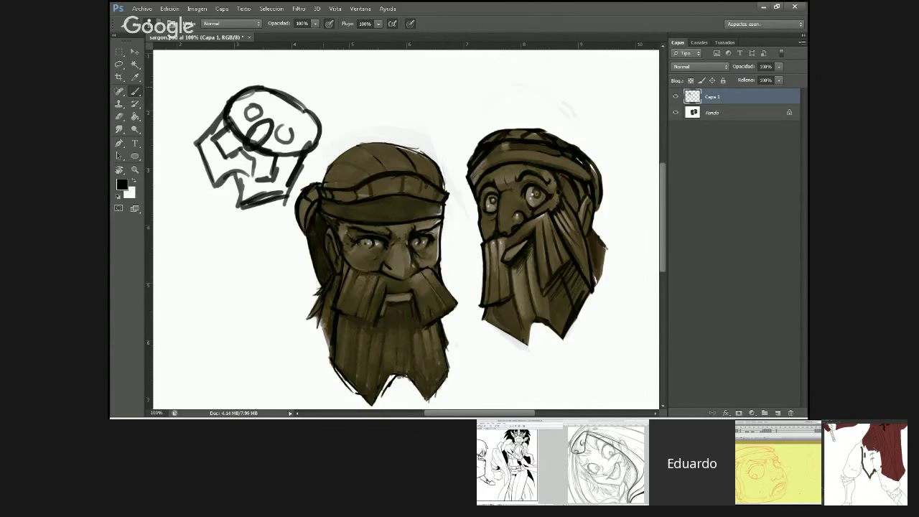
Step: In Photoshop, thicken the beard outline of the small black cartoon head sketch on Capa 1 and add both ears
left_click_drag(291, 180, 285, 195)
mouse_move(295, 162)
left_mouse_down()
mouse_move(282, 198)
mouse_move(234, 205)
left_mouse_up()
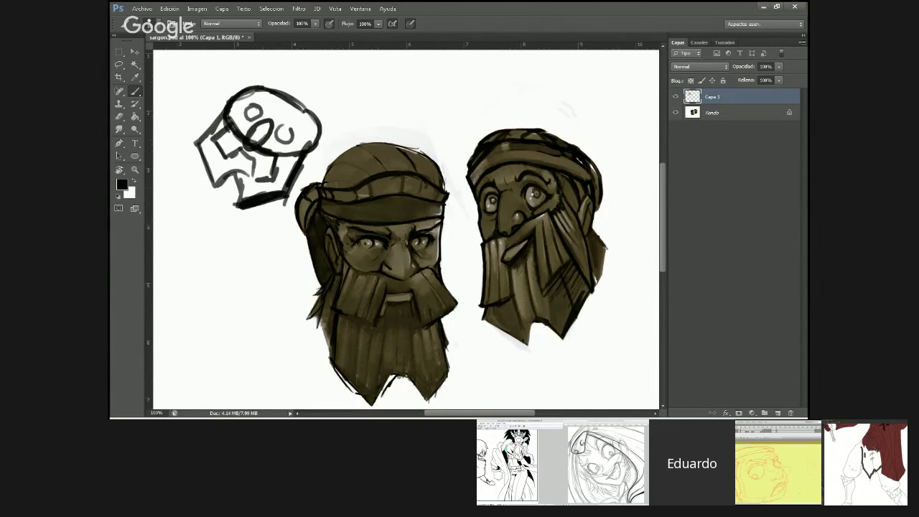
left_click_drag(239, 174, 240, 207)
left_click_drag(231, 123, 234, 101)
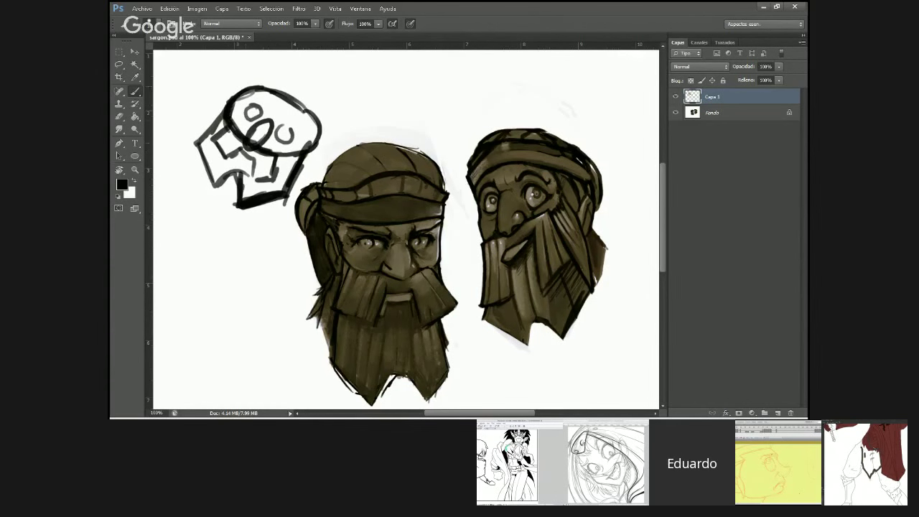
left_click_drag(319, 146, 304, 169)
left_click_drag(215, 119, 234, 93)
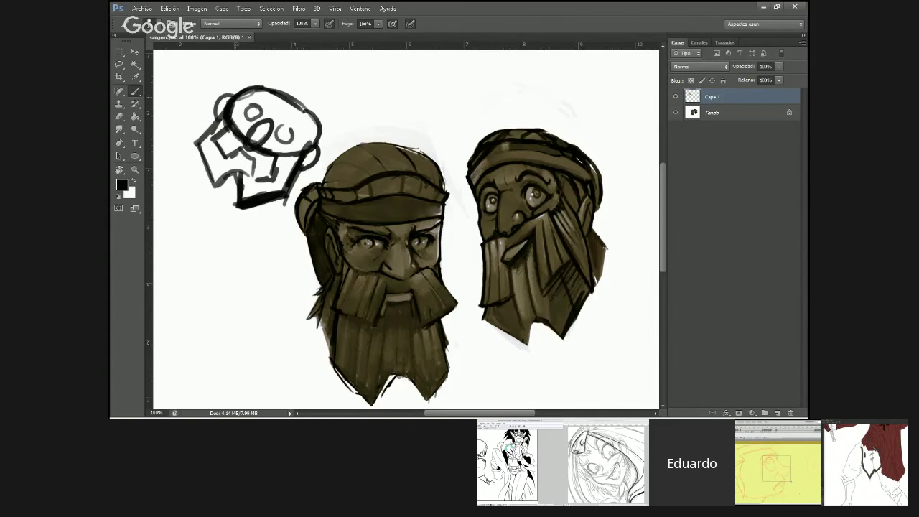
Step: Draw the small head's eyebrows and a heavy black band across its forehead, undoing the last surplus stroke
left_click_drag(261, 110, 268, 103)
mouse_move(253, 100)
left_mouse_down()
mouse_move(299, 130)
mouse_move(293, 135)
left_mouse_up()
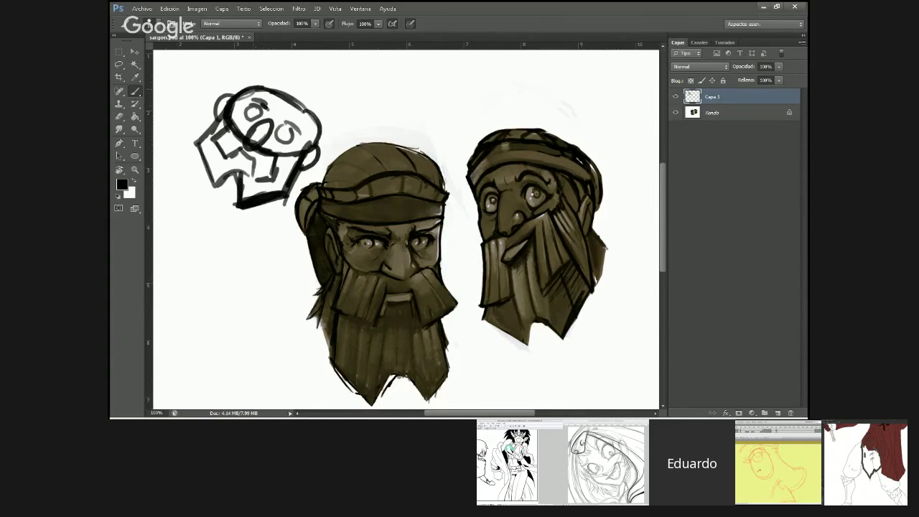
left_click_drag(250, 88, 323, 135)
mouse_move(277, 103)
left_mouse_down()
mouse_move(250, 86)
mouse_move(291, 97)
mouse_move(327, 133)
left_mouse_up()
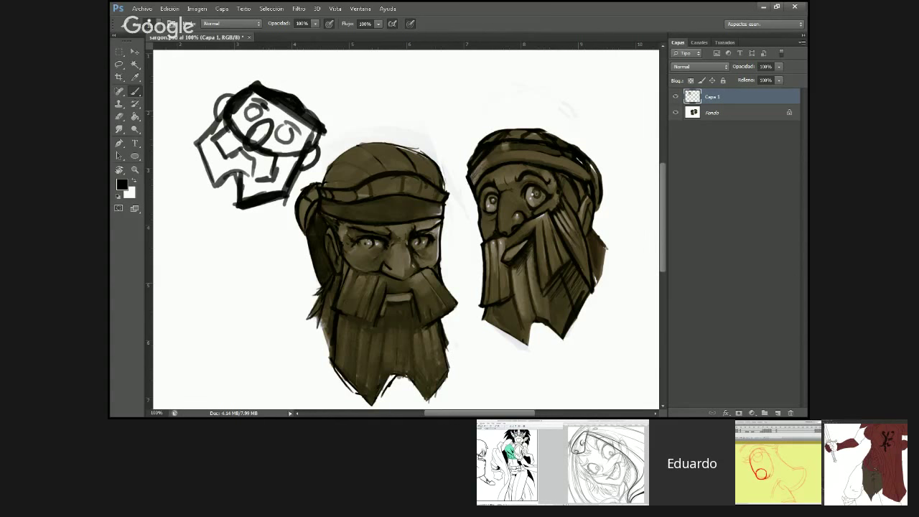
mouse_move(255, 86)
left_mouse_down()
mouse_move(274, 74)
mouse_move(308, 74)
mouse_move(323, 128)
left_mouse_up()
key("ctrl+z")
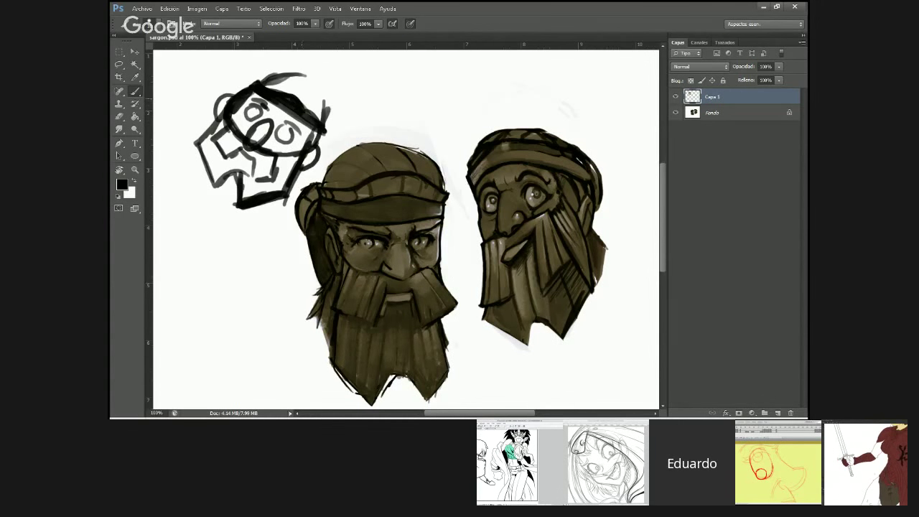
Step: Sketch the rounded cap above the small head's forehead band and dot a pupil into each eye
left_click_drag(318, 91, 329, 113)
mouse_move(287, 73)
left_mouse_down()
mouse_move(329, 104)
mouse_move(276, 74)
left_mouse_up()
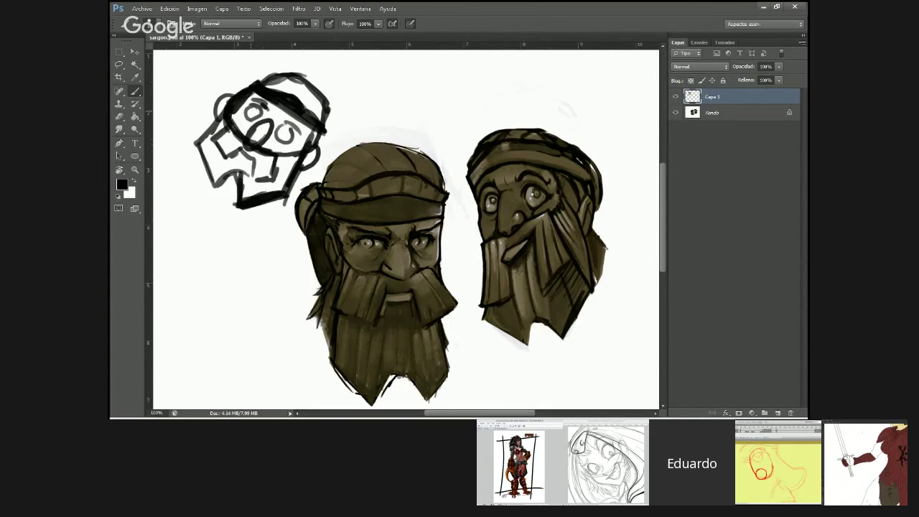
left_click(251, 112)
left_click(285, 133)
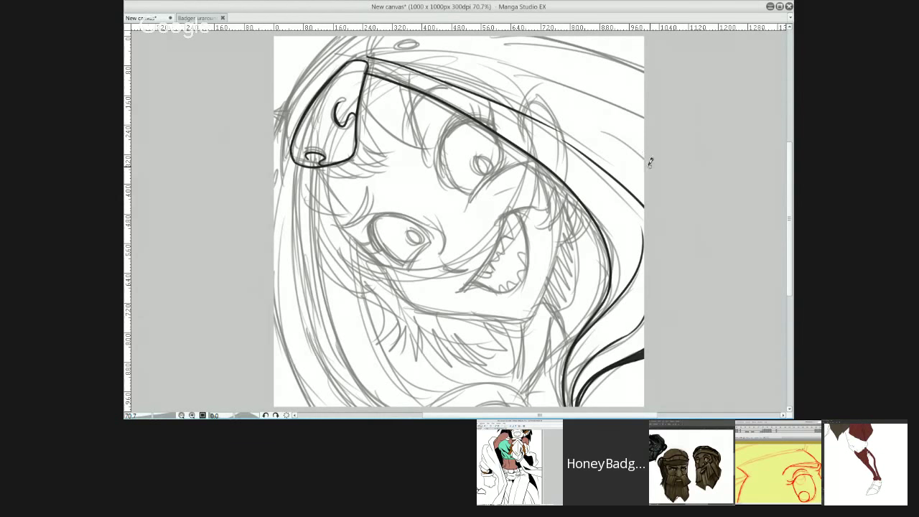
Step: In Manga Studio, ink the long flowing contour lines in the upper right of the grinning hooded character over the grey sketch
left_click_drag(650, 163, 575, 110)
left_click_drag(661, 125, 512, 67)
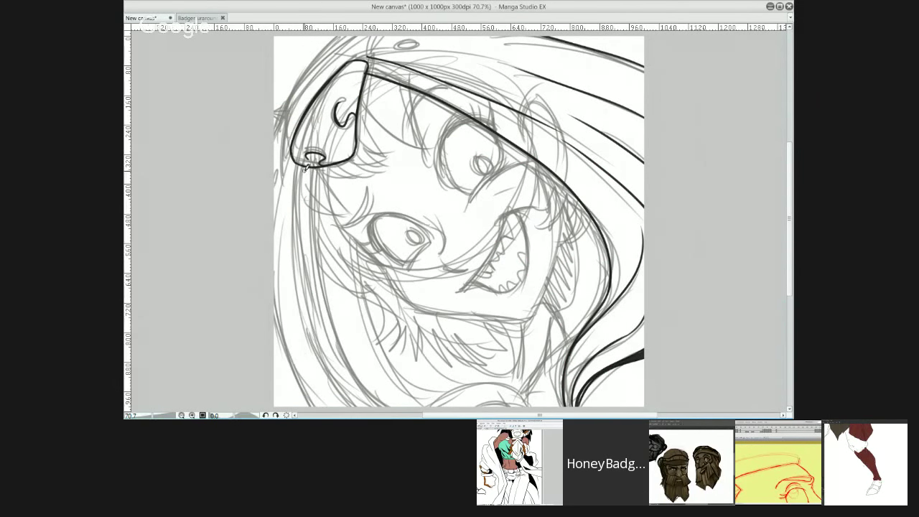
Step: Try a hood contour below the pointed flap in Manga Studio, and trace the cap's upper edge in red over the Flash sketch
left_click_drag(304, 165, 352, 406)
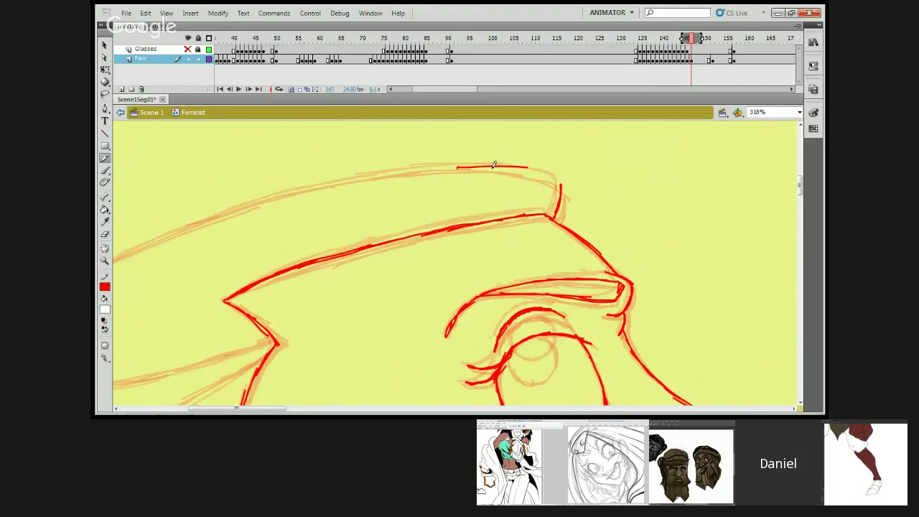
mouse_move(493, 165)
left_mouse_down()
mouse_move(562, 181)
mouse_move(502, 167)
mouse_move(382, 173)
left_mouse_up()
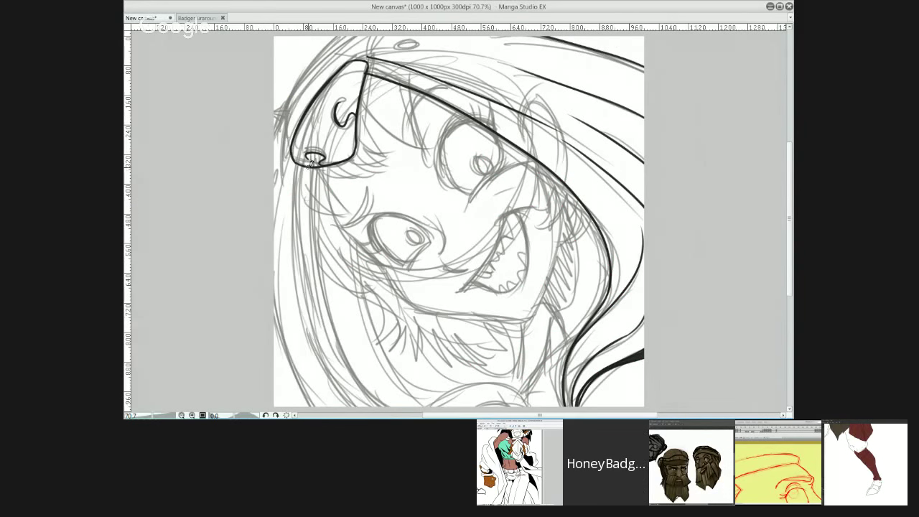
Step: In Manga Studio, ink two long hood contours down the canvas's left side, from below the flap and along the outer edge, redoing unsatisfactory strokes
left_click_drag(307, 162, 359, 406)
key("ctrl+z")
mouse_move(306, 165)
left_mouse_down()
mouse_move(325, 335)
mouse_move(350, 402)
left_mouse_up()
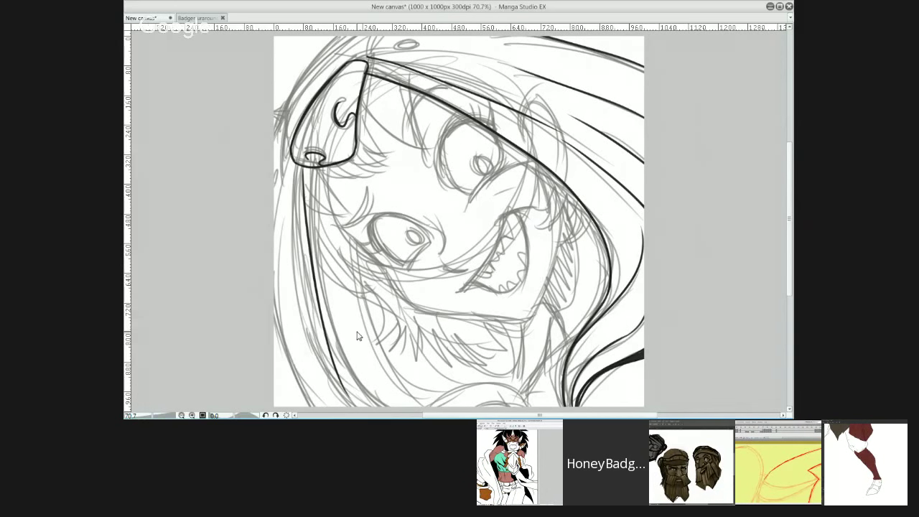
key("ctrl+z")
scroll(380, 312, "down", 2)
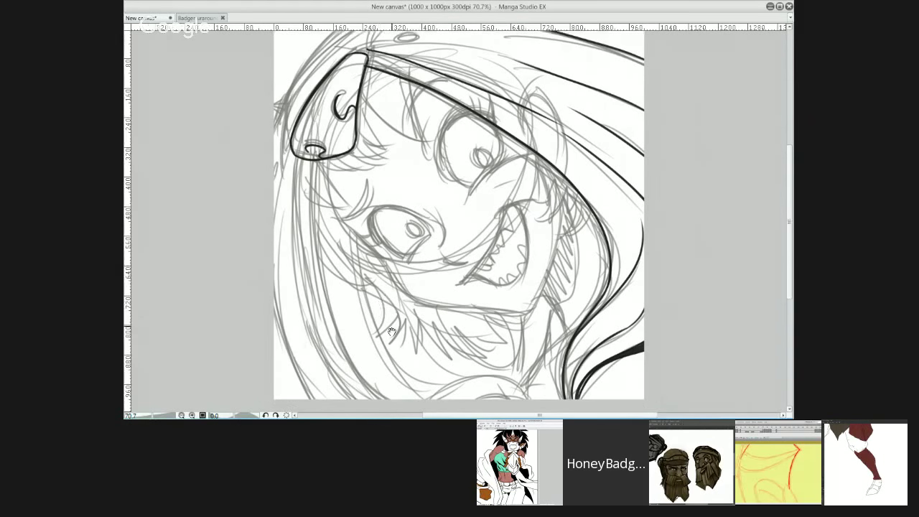
mouse_move(306, 121)
left_mouse_down()
mouse_move(307, 165)
mouse_move(381, 407)
left_mouse_up()
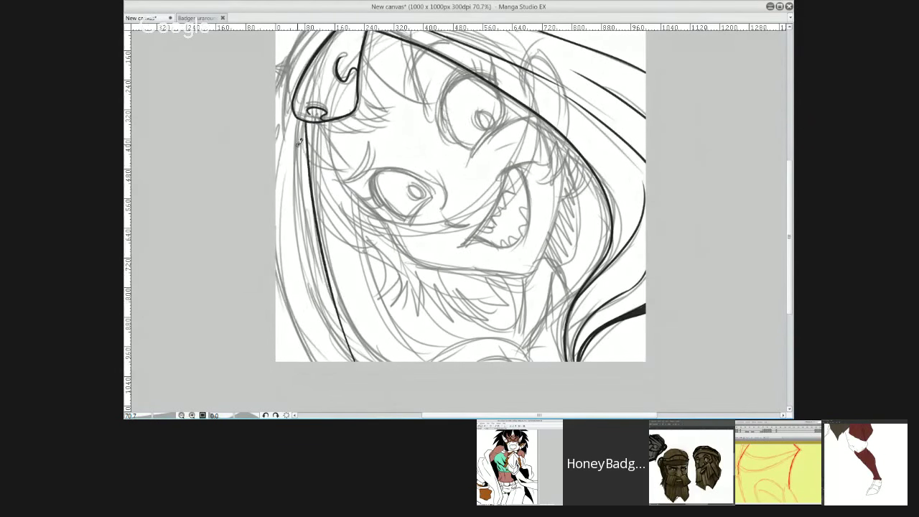
key("ctrl+z")
mouse_move(303, 117)
left_mouse_down()
mouse_move(304, 186)
mouse_move(358, 359)
mouse_move(291, 137)
left_mouse_up()
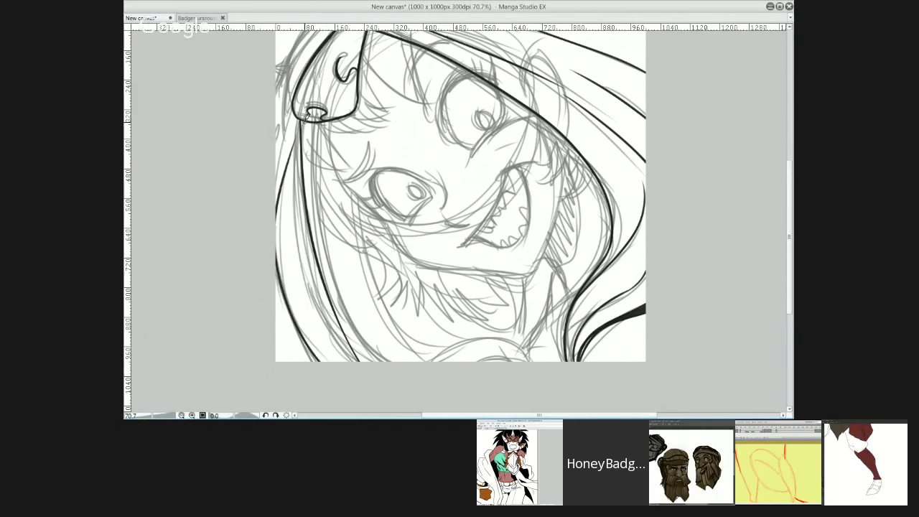
key("ctrl+z")
left_click_drag(320, 354, 277, 260)
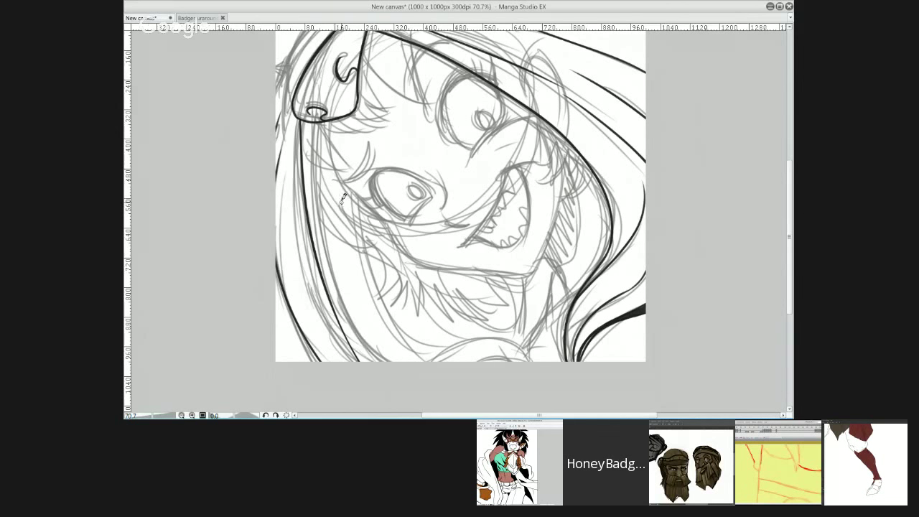
Step: Ink the curved cloth folds at the canvas's lower edge and the long inner hood curve sweeping down into them, redoing the first arc
mouse_move(436, 360)
left_mouse_down()
mouse_move(468, 350)
mouse_move(520, 354)
left_mouse_up()
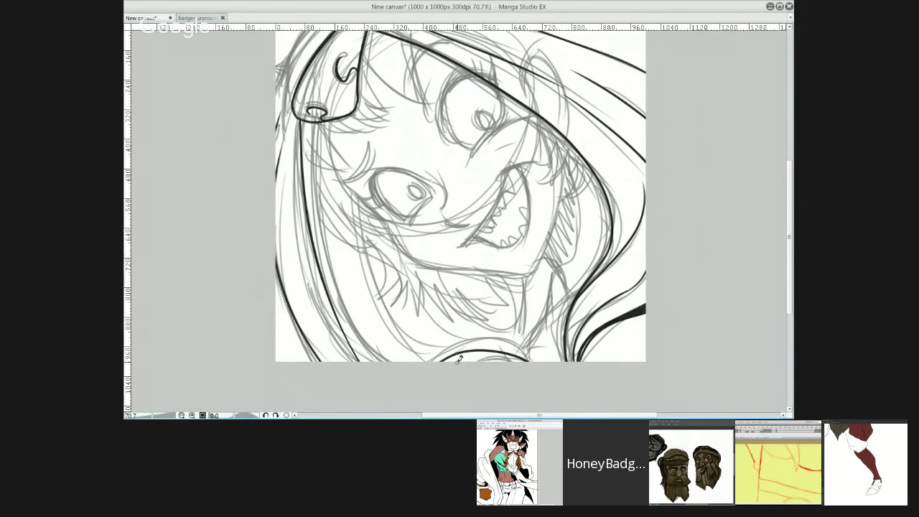
key("ctrl+z")
mouse_move(442, 362)
left_mouse_down()
mouse_move(562, 340)
mouse_move(535, 352)
left_mouse_up()
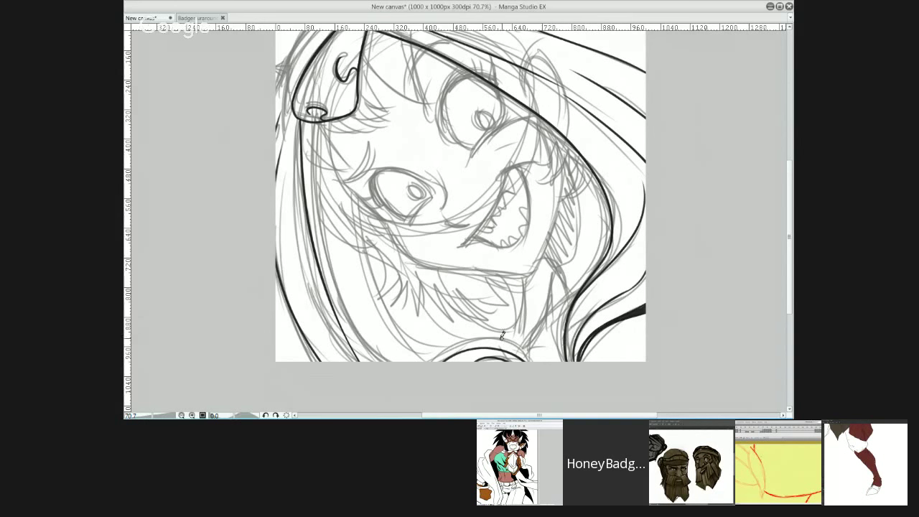
mouse_move(539, 363)
left_mouse_down()
mouse_move(485, 323)
mouse_move(472, 342)
left_mouse_up()
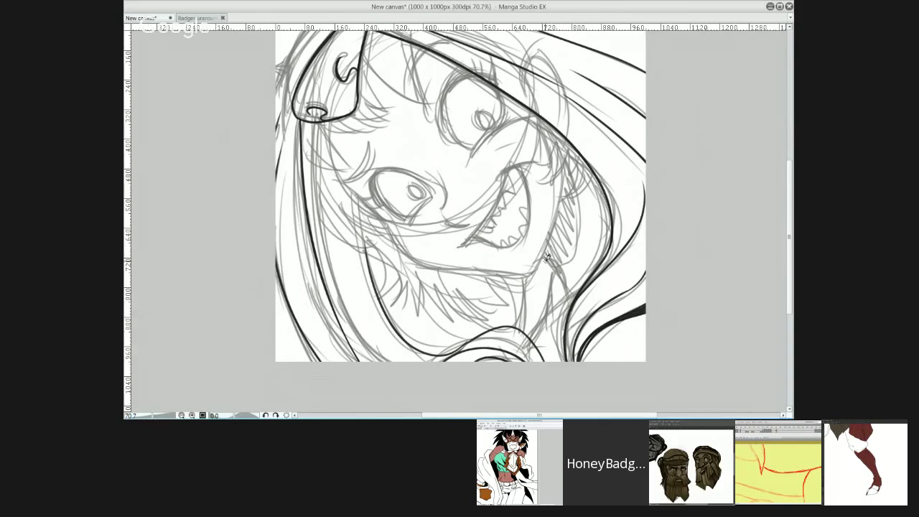
Step: Ink the short fold beside the chin and the face contour from the right cheek to the chin, redoing the cheek stroke until it fits
left_click_drag(543, 253, 572, 299)
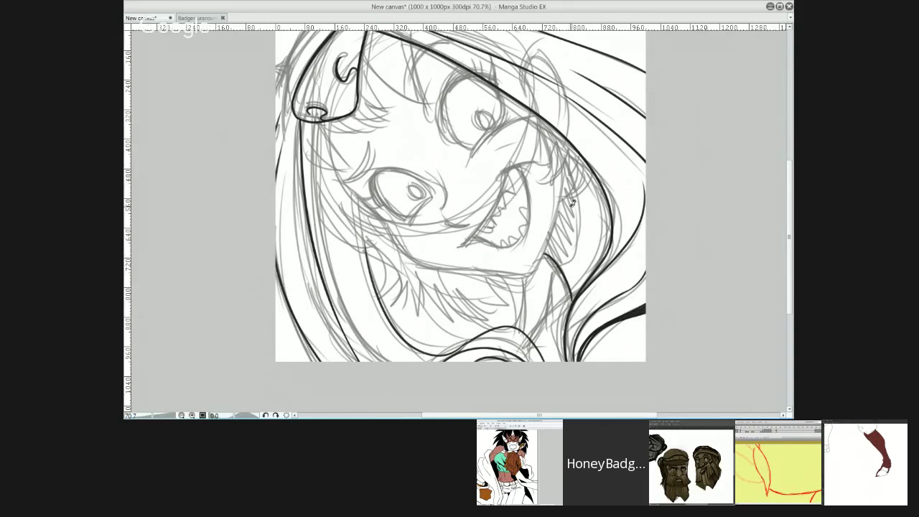
left_click_drag(567, 171, 528, 273)
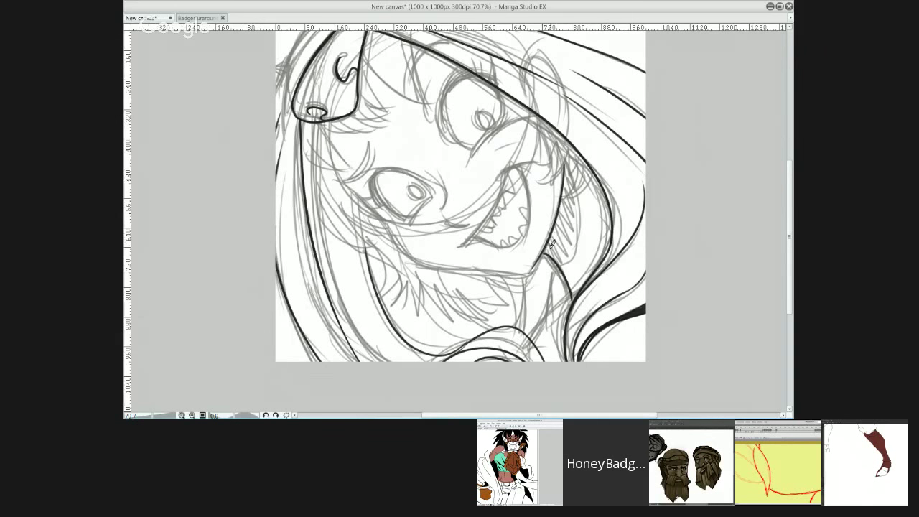
key("ctrl+z")
mouse_move(568, 151)
left_mouse_down()
mouse_move(560, 235)
mouse_move(532, 273)
left_mouse_up()
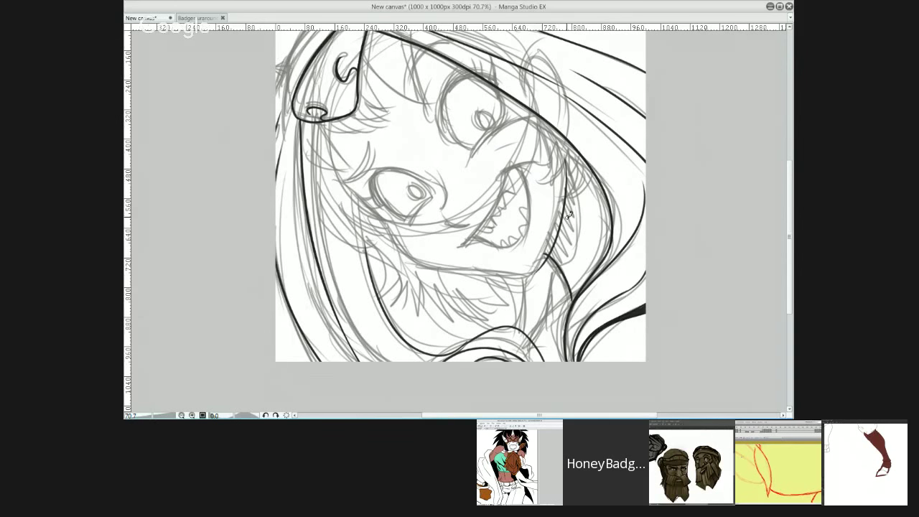
key("ctrl+z")
left_click_drag(565, 160, 534, 276)
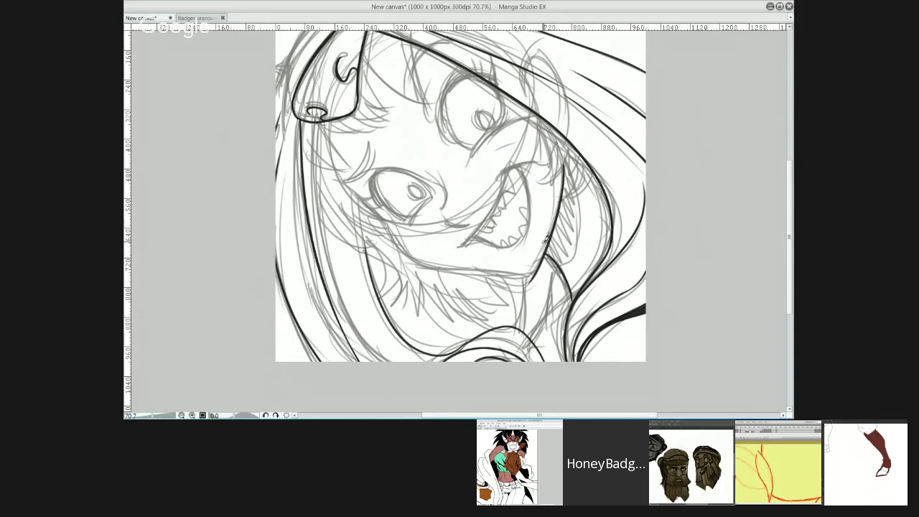
key("ctrl+z")
left_click_drag(567, 165, 533, 276)
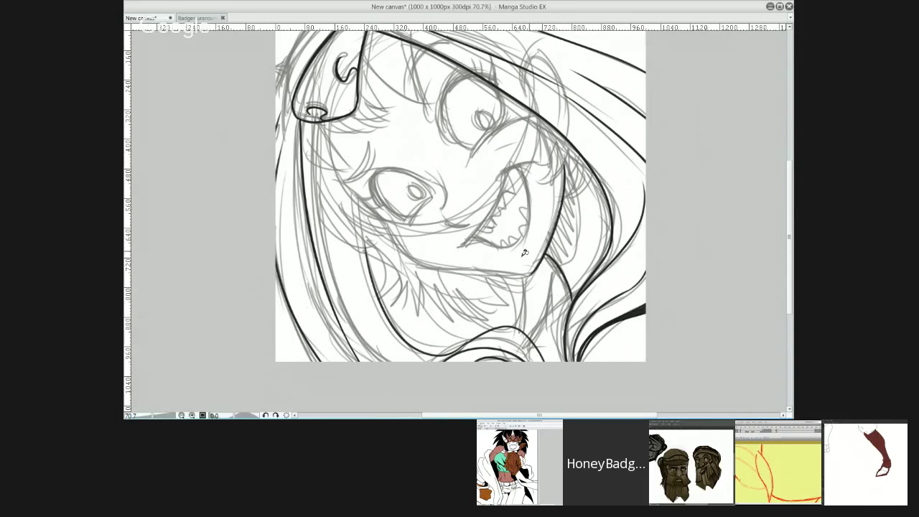
Step: Ink the left cheek and lower jaw line to the chin over the grey sketch, undoing unsatisfactory strokes
mouse_move(354, 189)
left_mouse_down()
mouse_move(402, 246)
mouse_move(445, 267)
mouse_move(532, 263)
left_mouse_up()
key("ctrl+z")
key("ctrl+z")
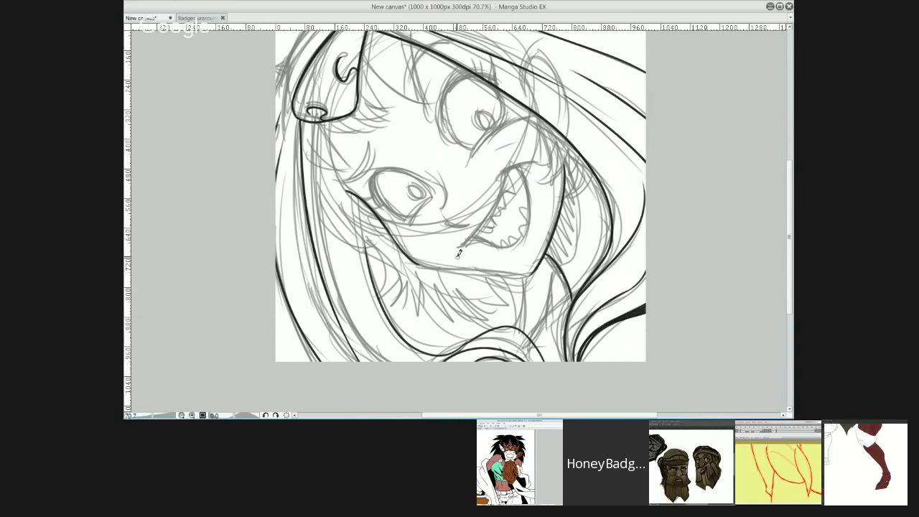
mouse_move(422, 261)
left_mouse_down()
mouse_move(539, 283)
mouse_move(543, 269)
mouse_move(527, 278)
mouse_move(564, 207)
mouse_move(533, 276)
left_mouse_up()
key("ctrl+z")
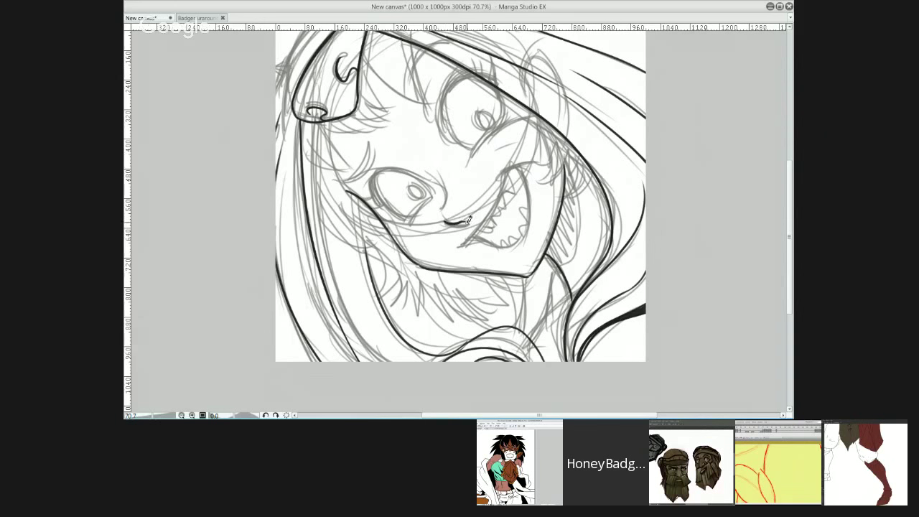
Step: Ink the nose tip, the curved nose bridge and the outline of the grinning mouth
mouse_move(445, 224)
left_mouse_down()
mouse_move(470, 202)
mouse_move(463, 217)
left_mouse_up()
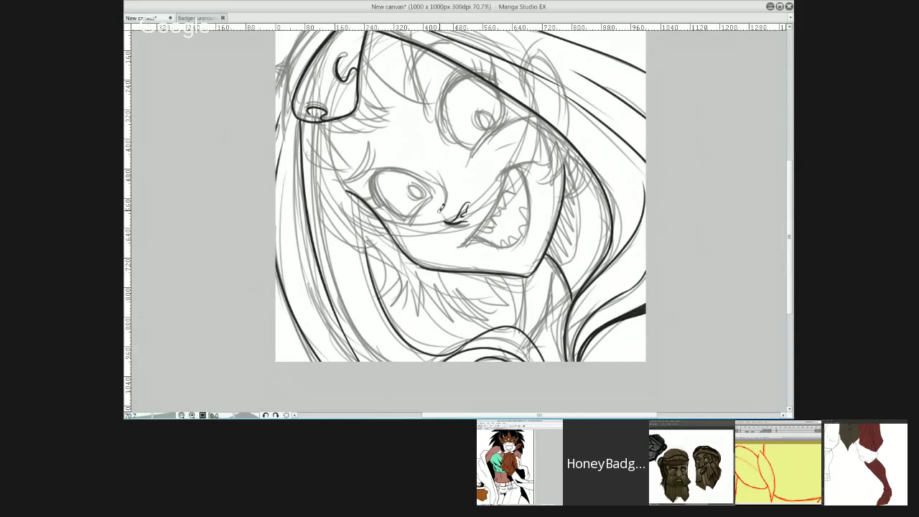
left_click_drag(446, 210, 424, 175)
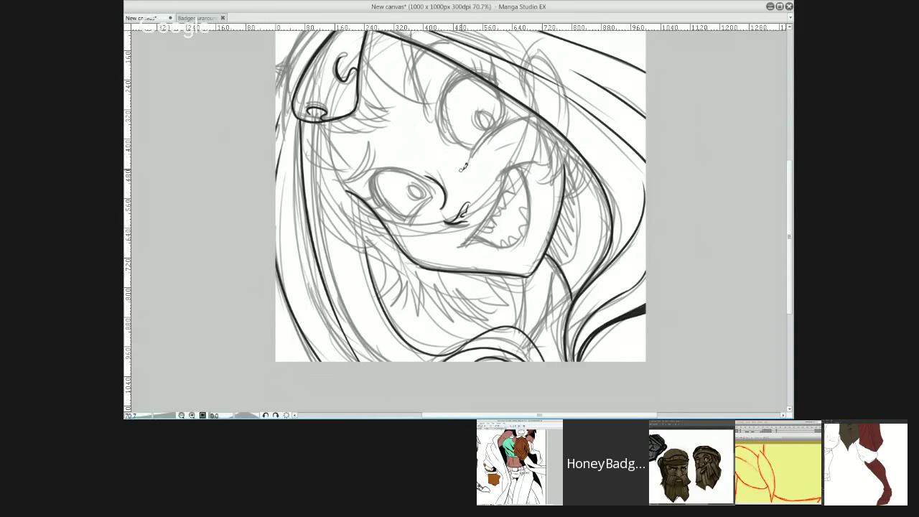
mouse_move(464, 240)
left_mouse_down()
mouse_move(458, 247)
mouse_move(523, 162)
mouse_move(530, 236)
left_mouse_up()
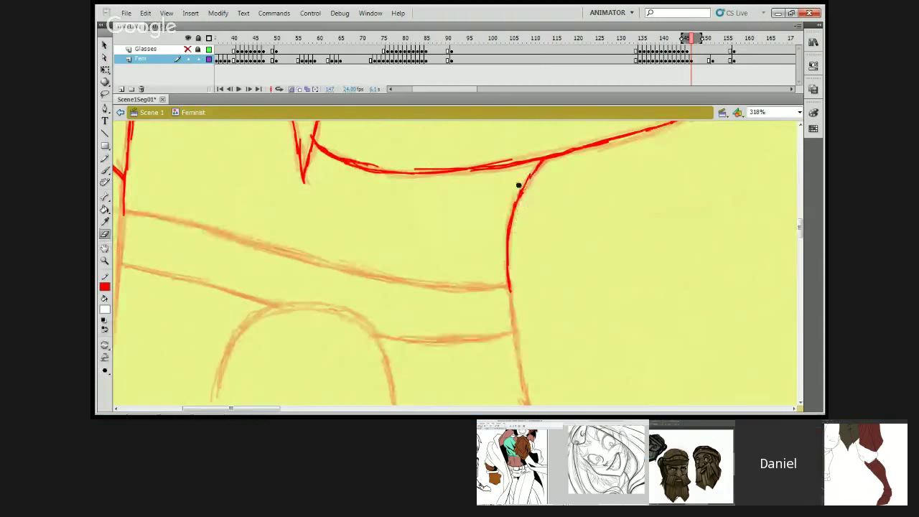
Step: In Flash, trace the long left neck edge in red with the Pencil tool, following the orange rough down to its end
key("b")
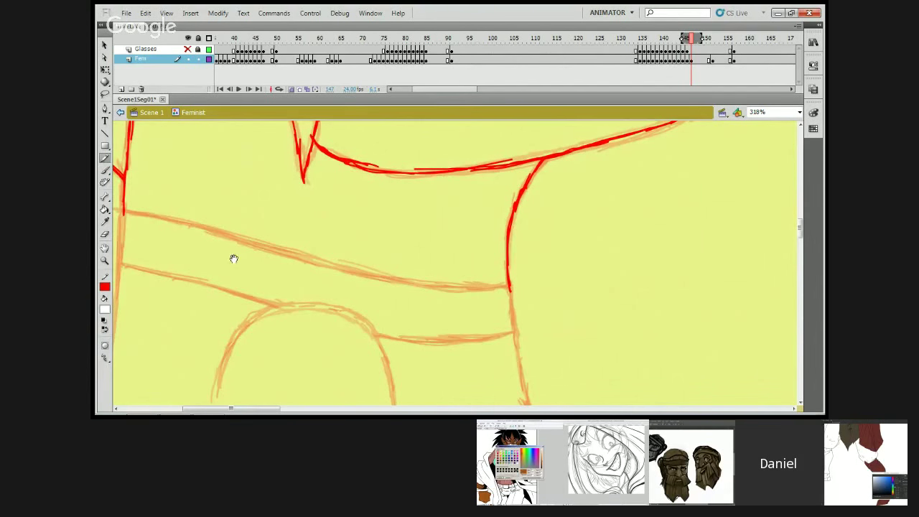
left_click_drag(232, 256, 407, 250)
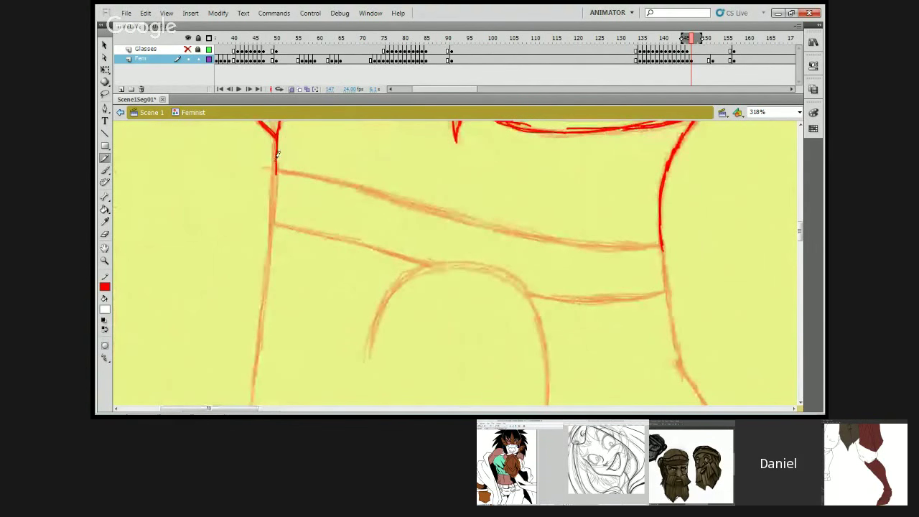
mouse_move(277, 174)
left_mouse_down()
mouse_move(273, 233)
mouse_move(301, 160)
left_mouse_up()
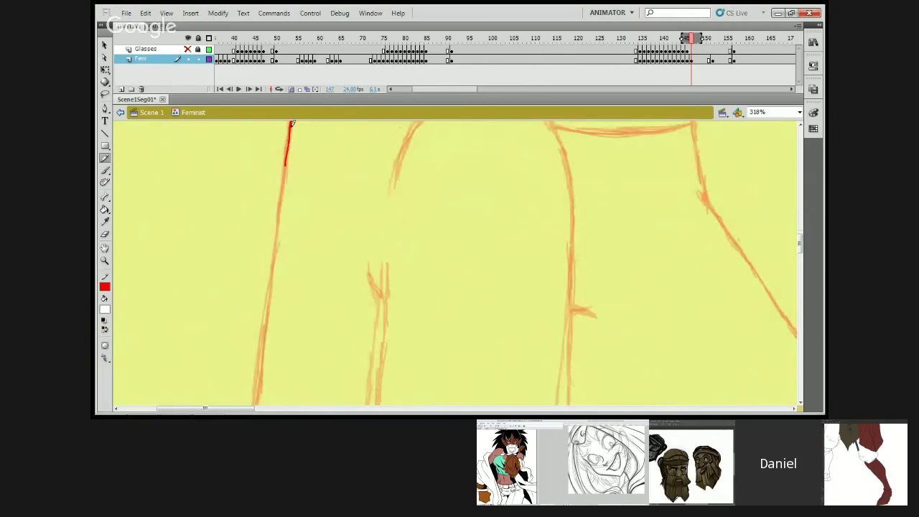
left_click_drag(291, 121, 282, 197)
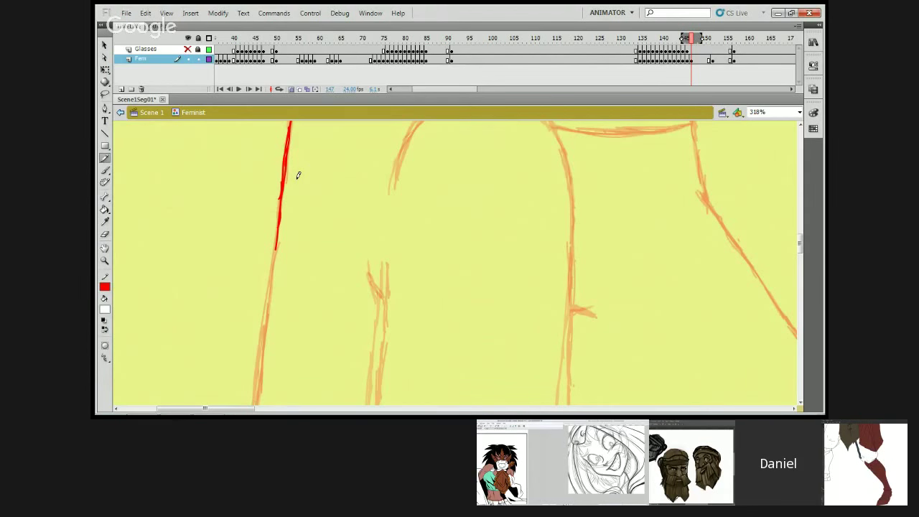
scroll(335, 280, "down", 3)
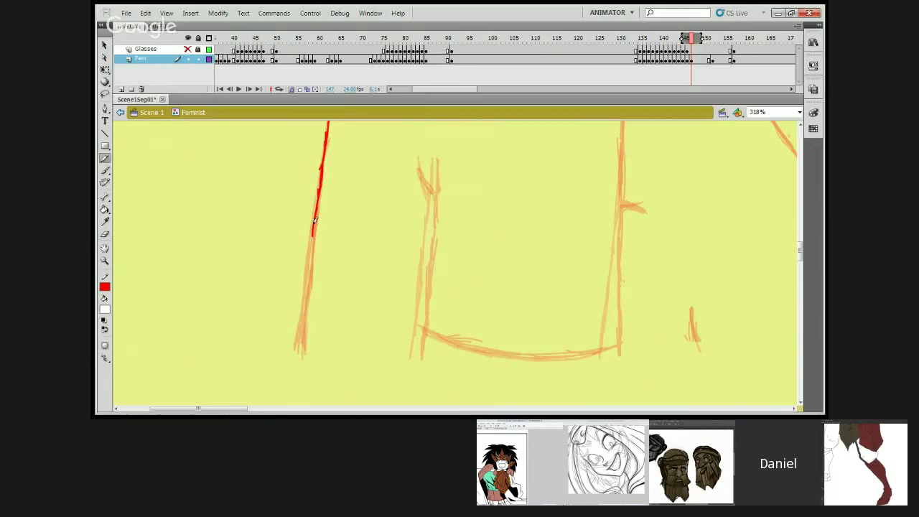
left_click_drag(316, 234, 304, 349)
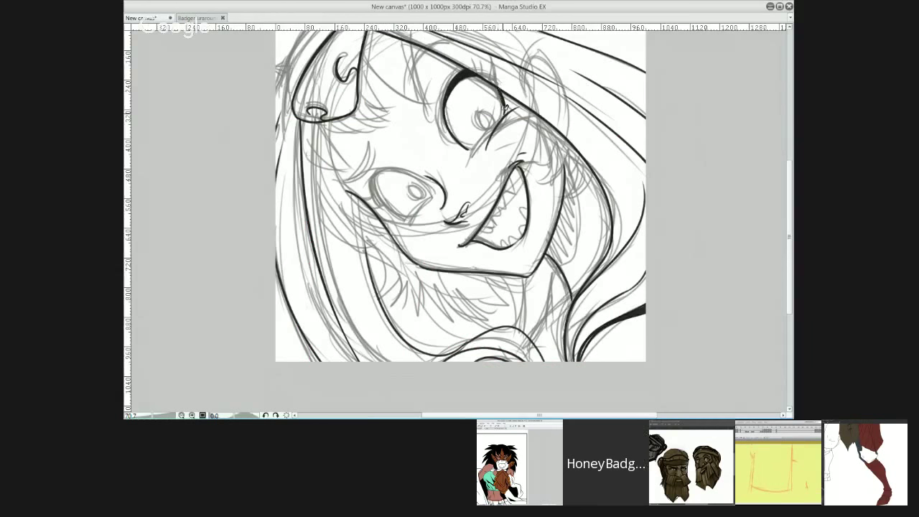
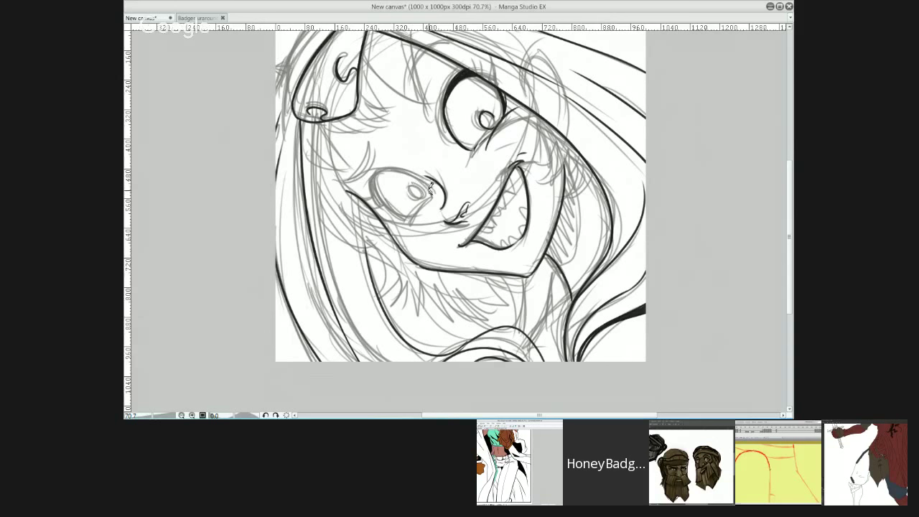
Step: In Manga Studio, ink the left eye's upper lid and thickened outer corner, and undo the last brush strokes on the Photoshop figure's blue trouser leg
left_click_drag(431, 186, 357, 187)
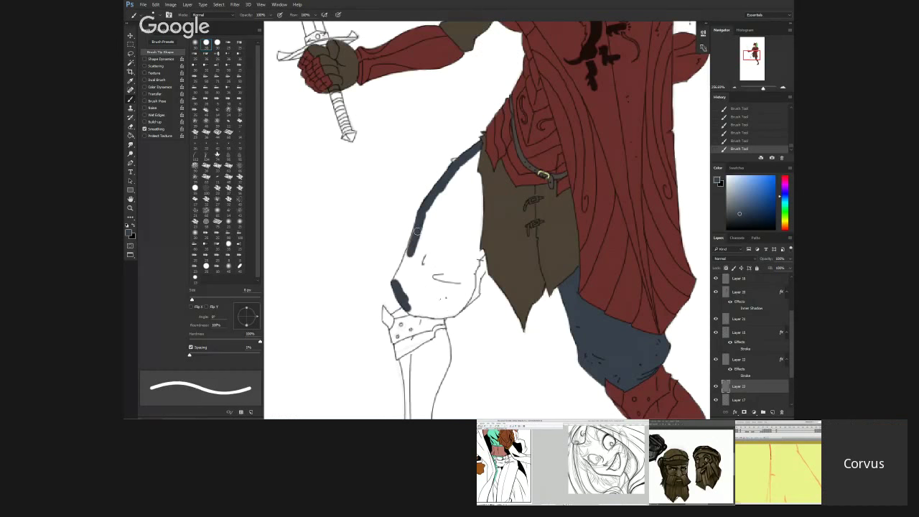
key("ctrl+z")
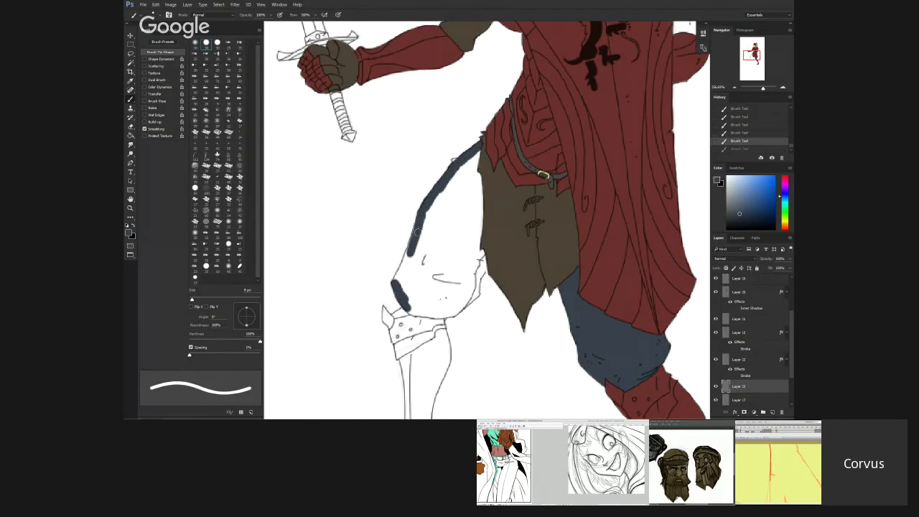
key("ctrl+z")
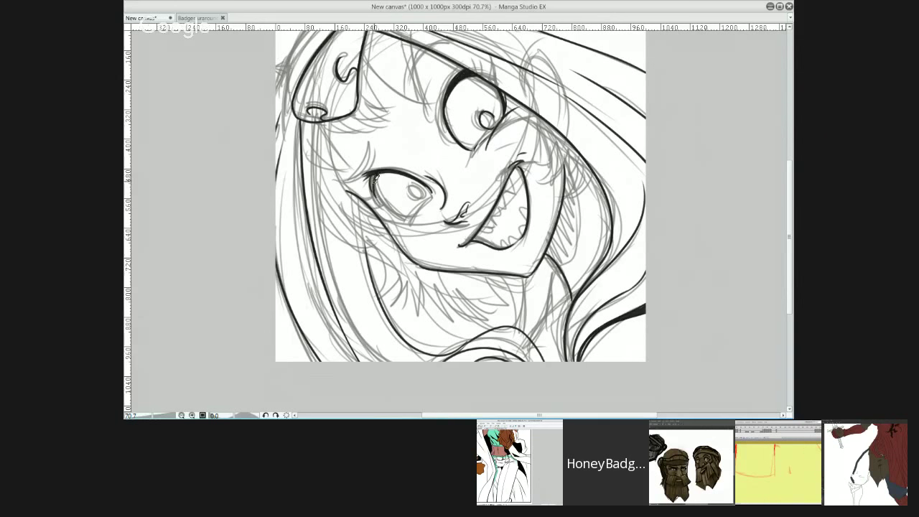
mouse_move(372, 192)
left_mouse_down()
mouse_move(380, 169)
mouse_move(374, 203)
left_mouse_up()
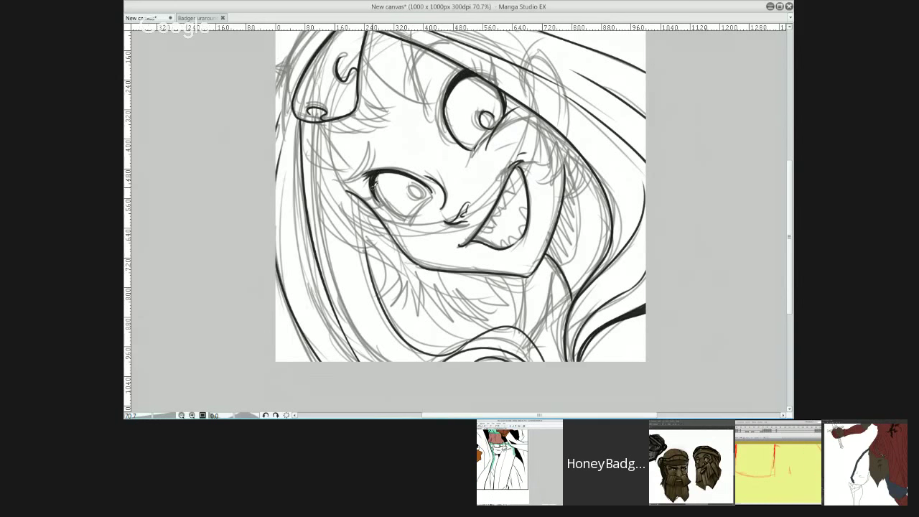
left_click_drag(378, 171, 378, 202)
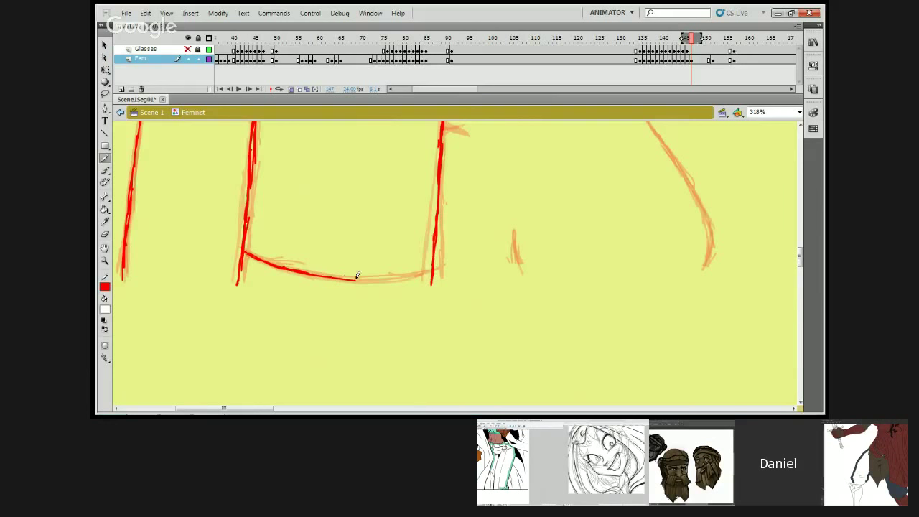
Step: In Flash, trace the curved line joining the two neck strokes and the small mark beside it in red, and scrub the timeline to frame 155
mouse_move(336, 273)
left_mouse_down()
mouse_move(388, 281)
mouse_move(433, 268)
left_mouse_up()
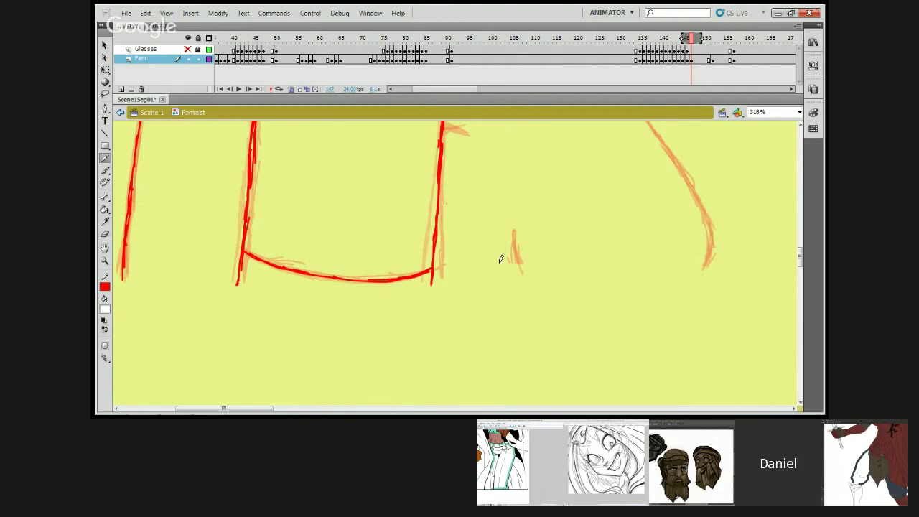
left_click_drag(516, 235, 522, 273)
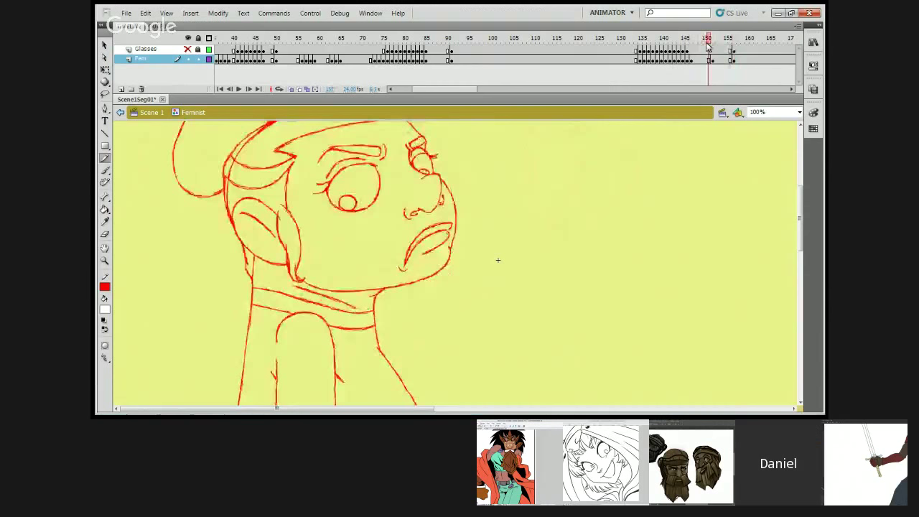
left_click_drag(691, 51, 727, 41)
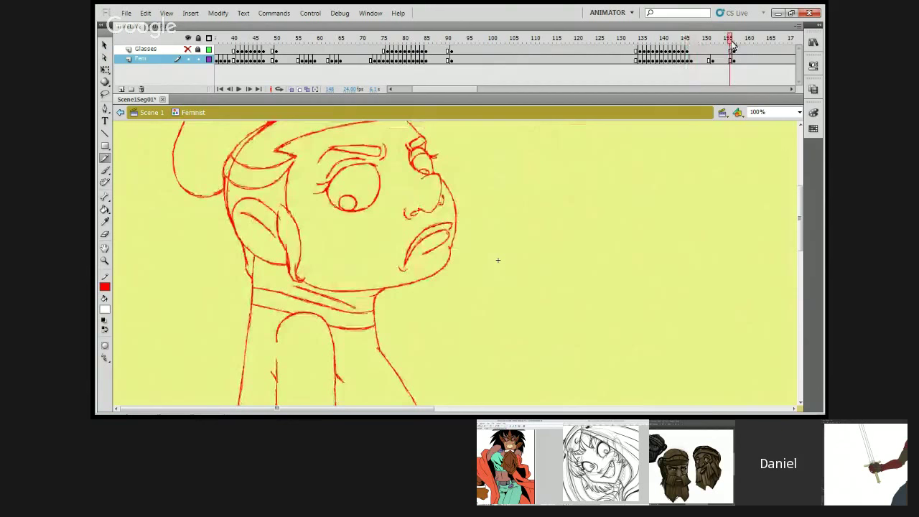
Step: In Flash, check the head pose near frame 155, and in Photoshop add a new layer above the selected one
left_click(733, 40)
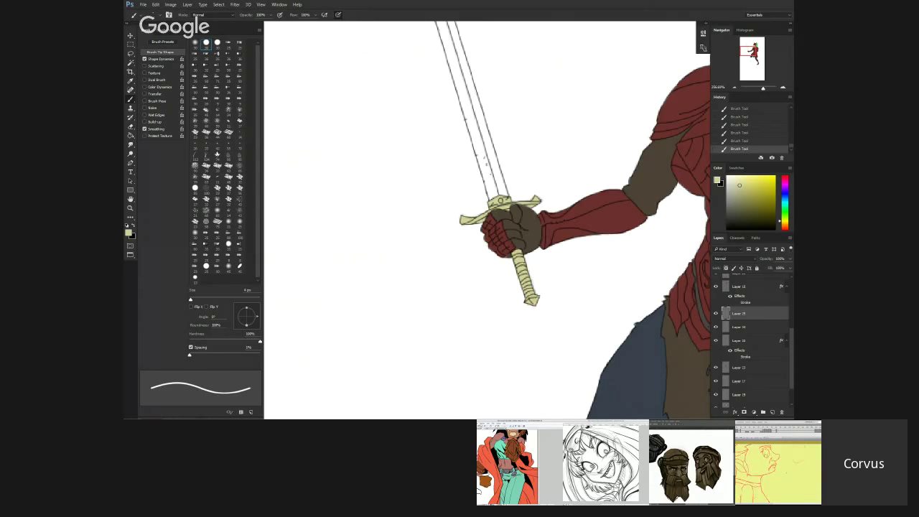
left_click(773, 412)
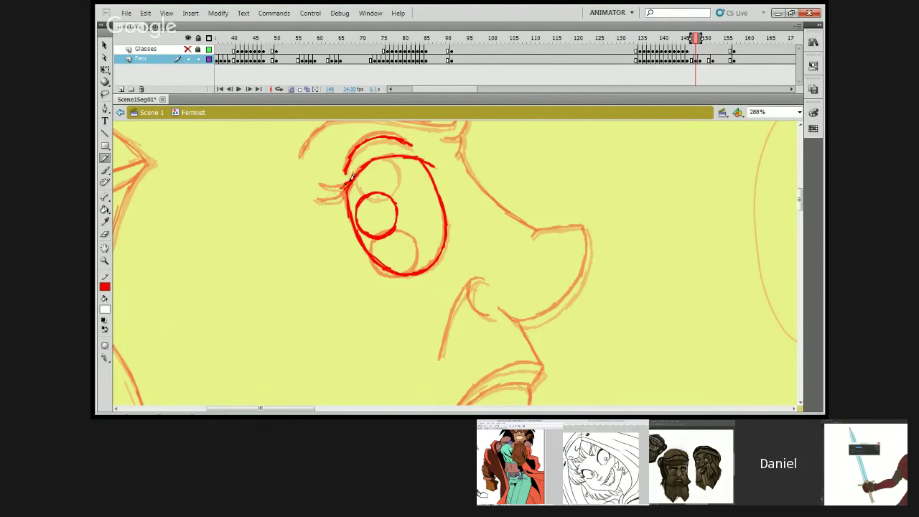
Step: In Flash at frame 148, trace the upper eyelash and the front edge of the neck below the jaw in red
left_click_drag(349, 181, 332, 183)
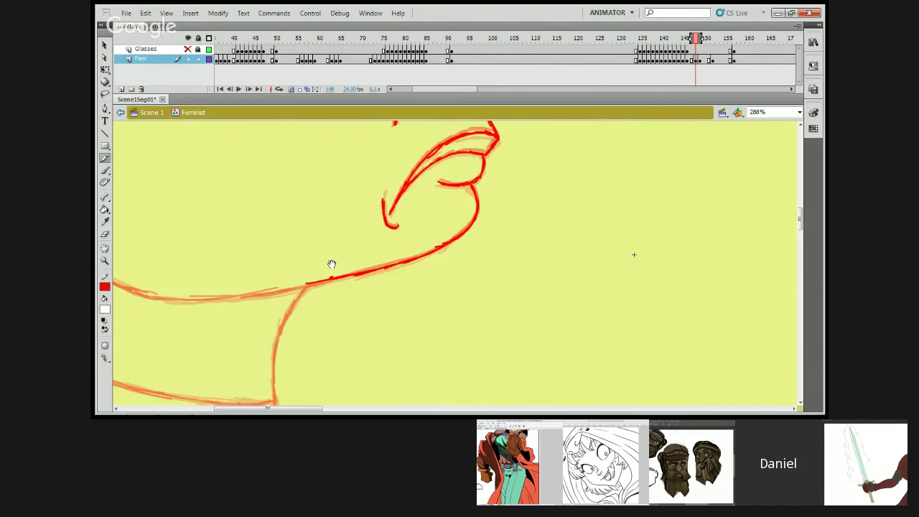
mouse_move(330, 263)
left_mouse_down()
mouse_move(571, 230)
mouse_move(643, 236)
left_mouse_up()
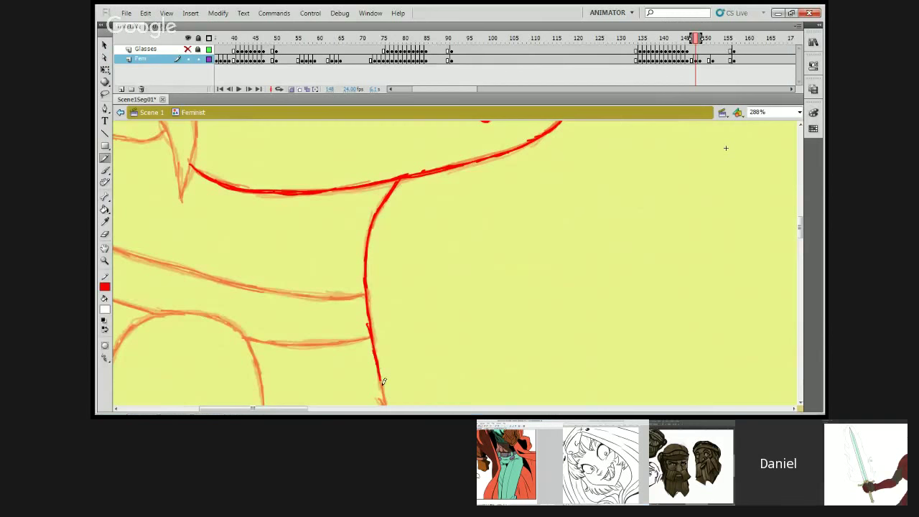
left_click_drag(380, 369, 386, 402)
left_click_drag(291, 252, 447, 172)
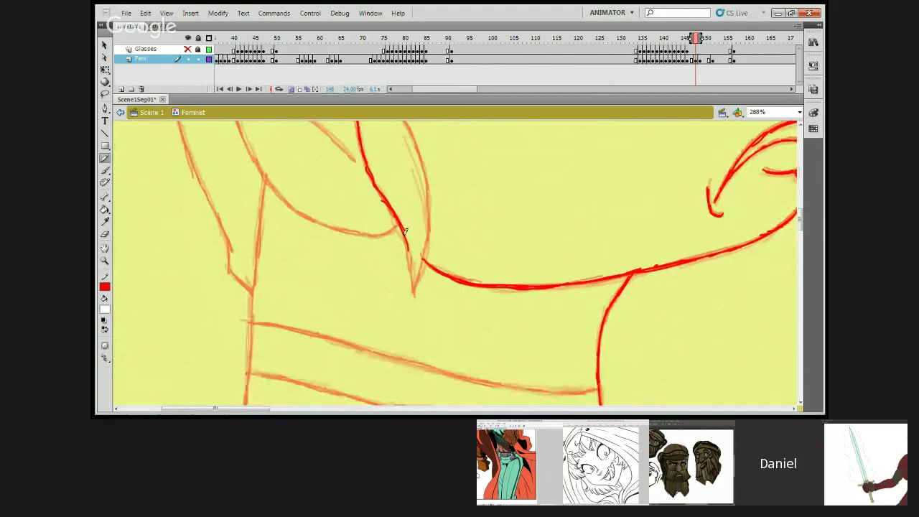
Step: Trace the pointed sideburn beside the ear, the hairline above it and the hair notch over the forehead in red
mouse_move(406, 230)
left_mouse_down()
mouse_move(415, 295)
mouse_move(428, 224)
mouse_move(422, 156)
mouse_move(375, 273)
left_mouse_up()
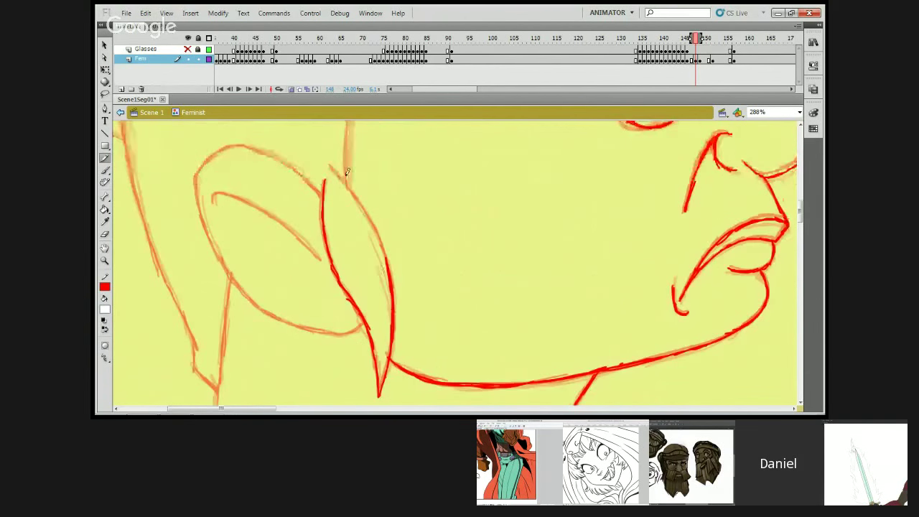
mouse_move(329, 165)
left_mouse_down()
mouse_move(363, 197)
mouse_move(381, 240)
left_mouse_up()
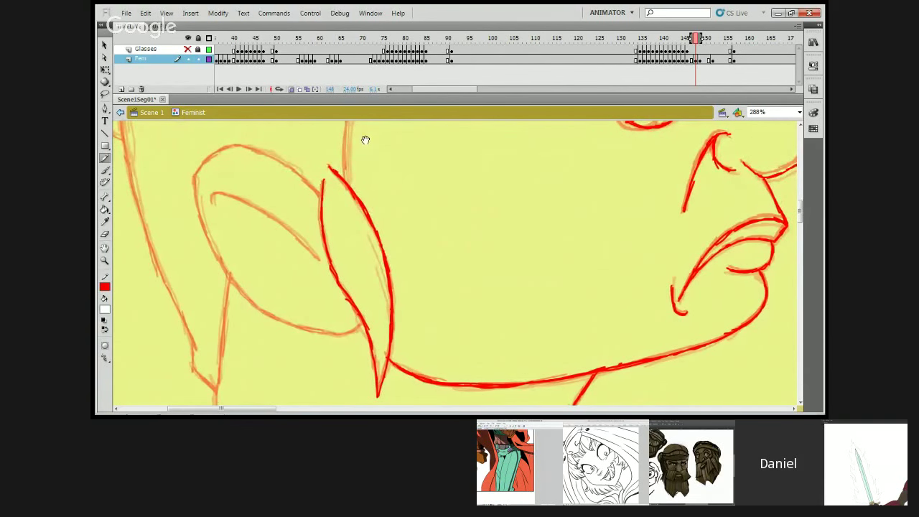
left_click_drag(365, 137, 344, 320)
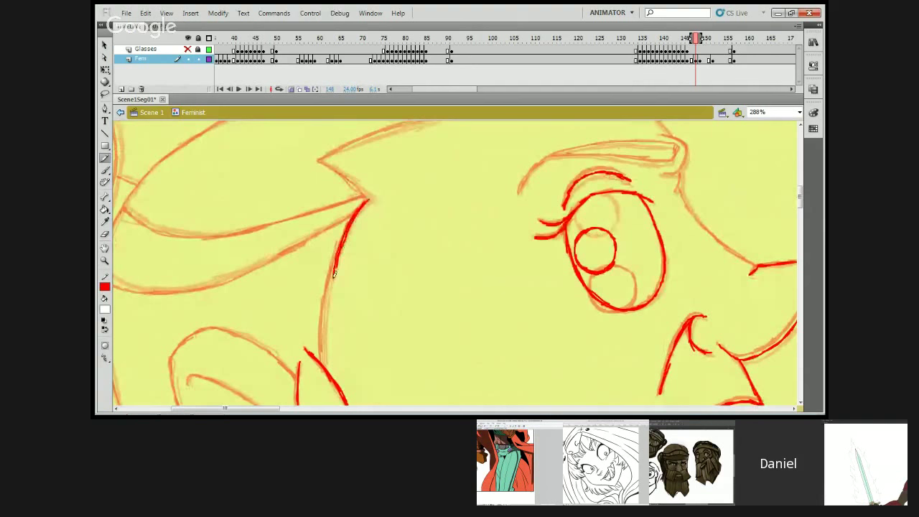
left_click_drag(342, 244, 321, 366)
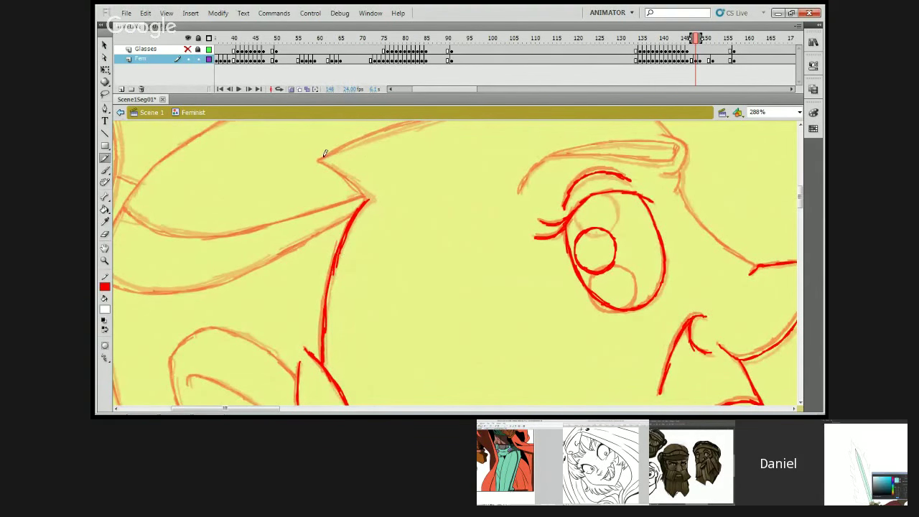
left_click_drag(319, 159, 362, 186)
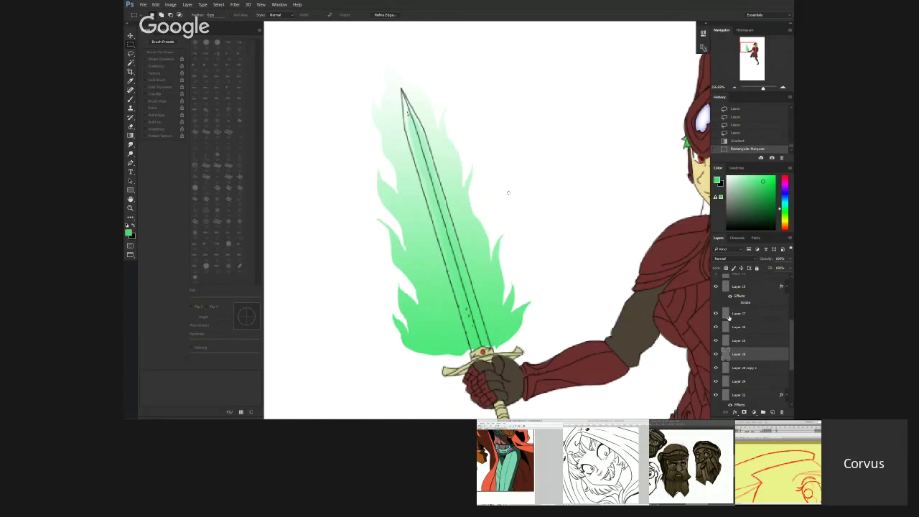
Step: In Photoshop, open the options of the green sword flame's layer, and in Manga Studio undo the last inking stroke
right_click(747, 358)
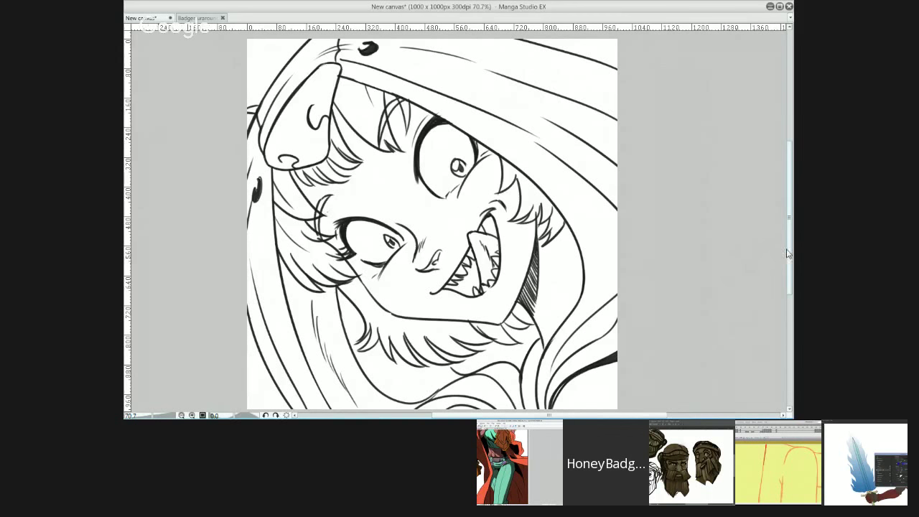
scroll(792, 259, "down", 1)
key("ctrl+z")
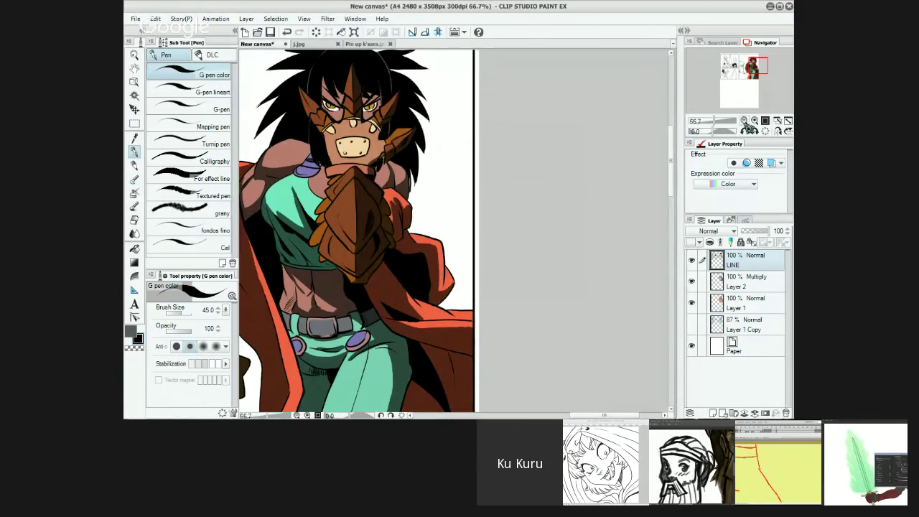
Step: In Clip Studio Paint, add a layer folder above Layer 2 with a new layer inside, and fill that layer with dark grey
left_click(745, 121)
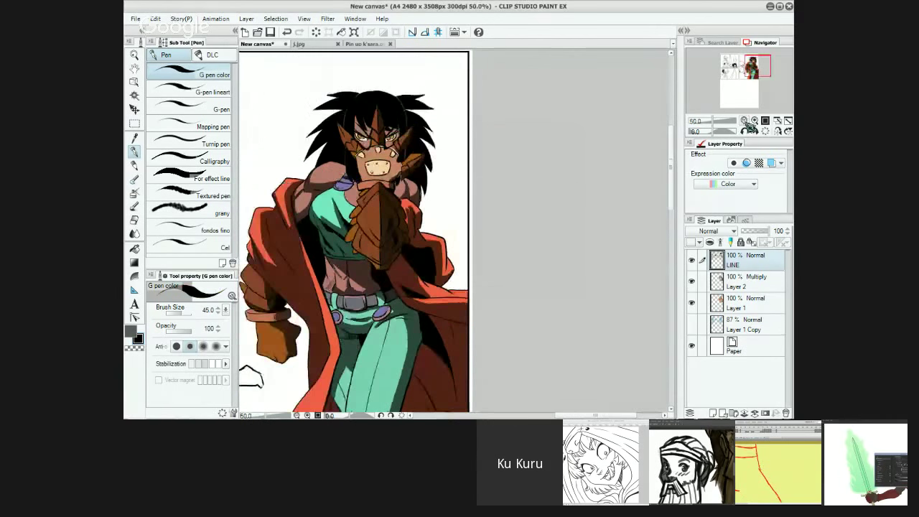
left_click(745, 120)
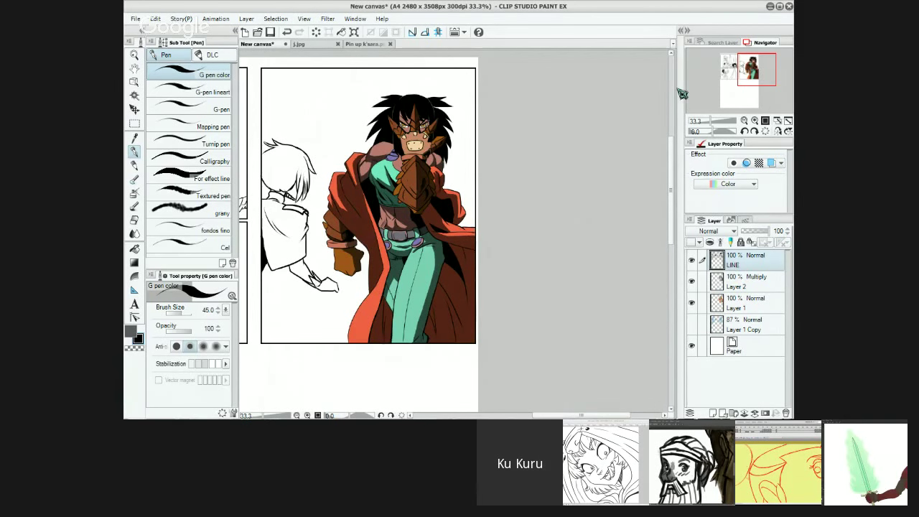
left_click(745, 286)
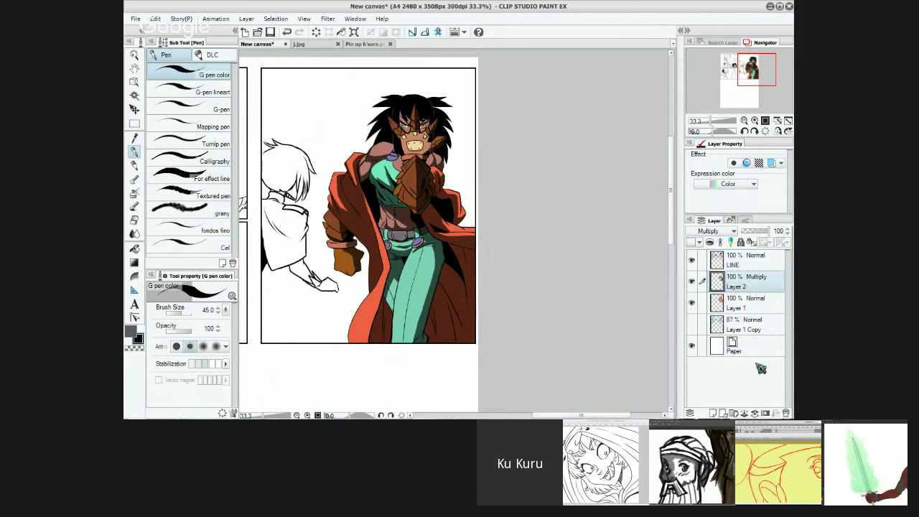
left_click(734, 413)
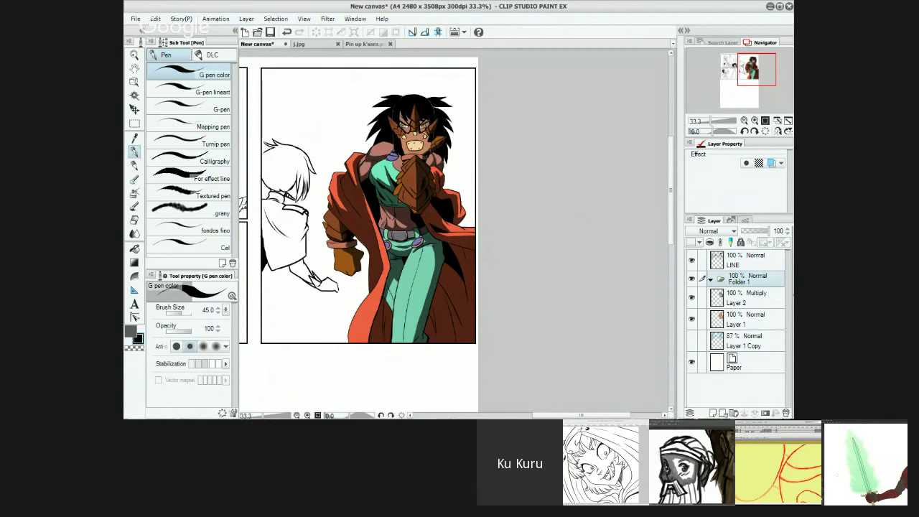
left_click(723, 413)
left_click(135, 249)
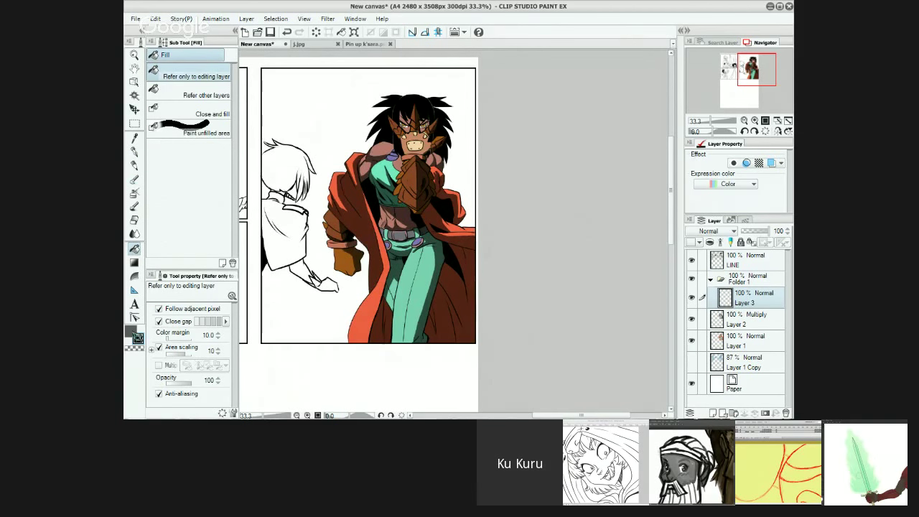
left_click(410, 205)
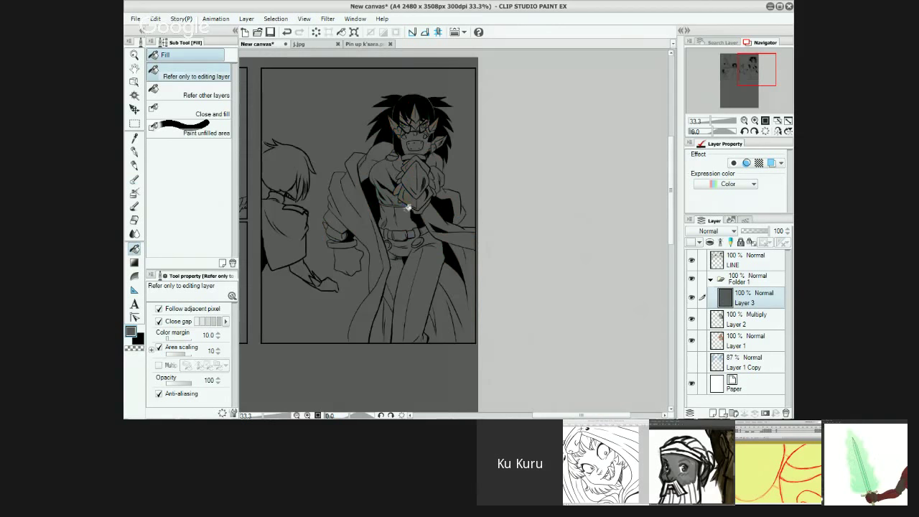
Step: Mask the grey layer to a rectangular selection over the character's head and torso, and erase the grey beside the hair and shoulder
left_click(135, 123)
left_click_drag(358, 113, 435, 242)
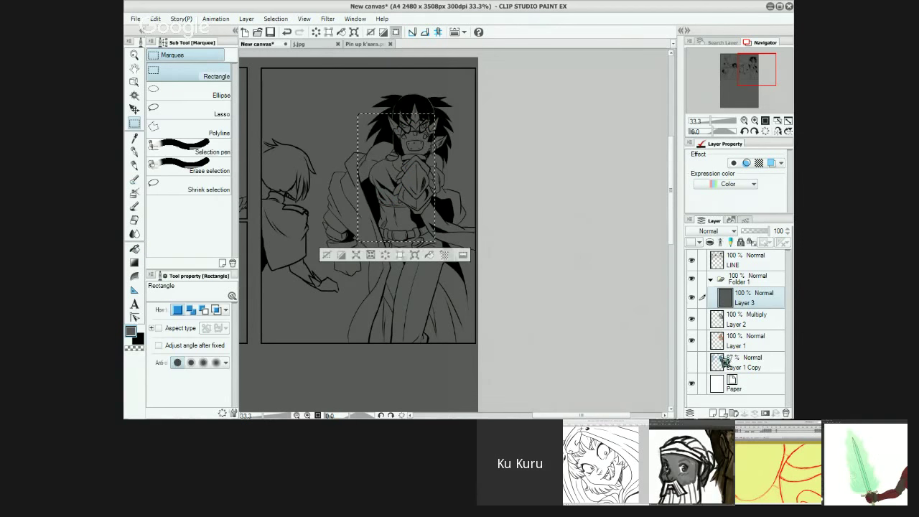
left_click(767, 413)
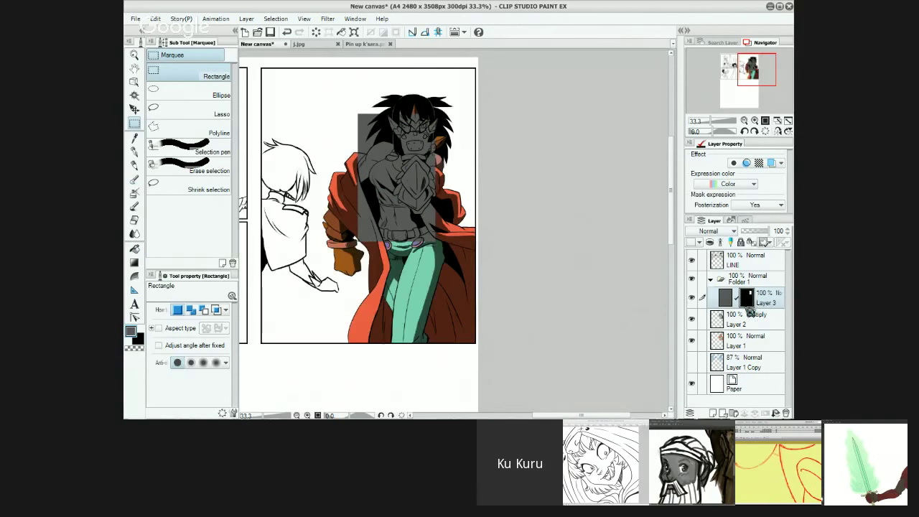
left_click(134, 152)
left_click_drag(369, 142, 371, 112)
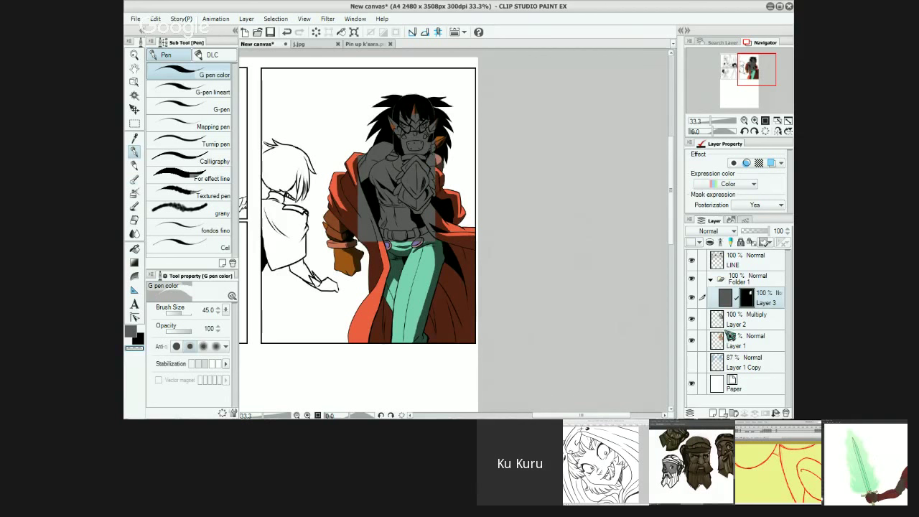
Step: Add a new layer above Folder 1 and set its blending mode to Multiply
left_click(749, 283)
left_click(715, 414)
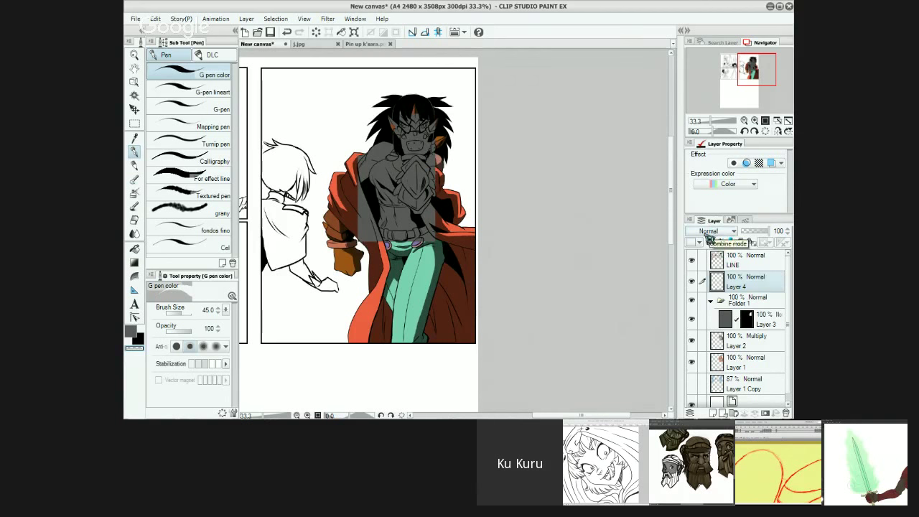
left_click(711, 231)
left_click(710, 264)
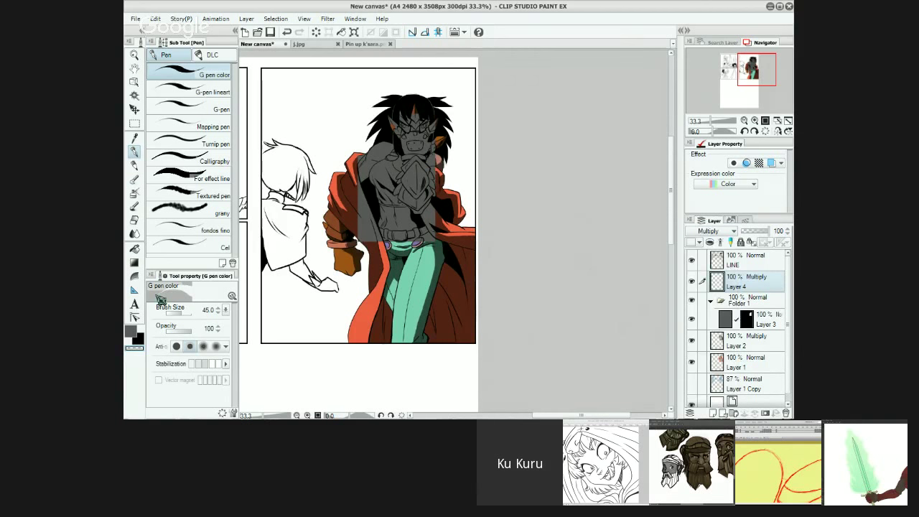
Step: Set the drawing colour to light grey (RGB 192, 192, 192) and try a pen stroke down the character's shoulder and coat
left_click(132, 332)
left_click(419, 211)
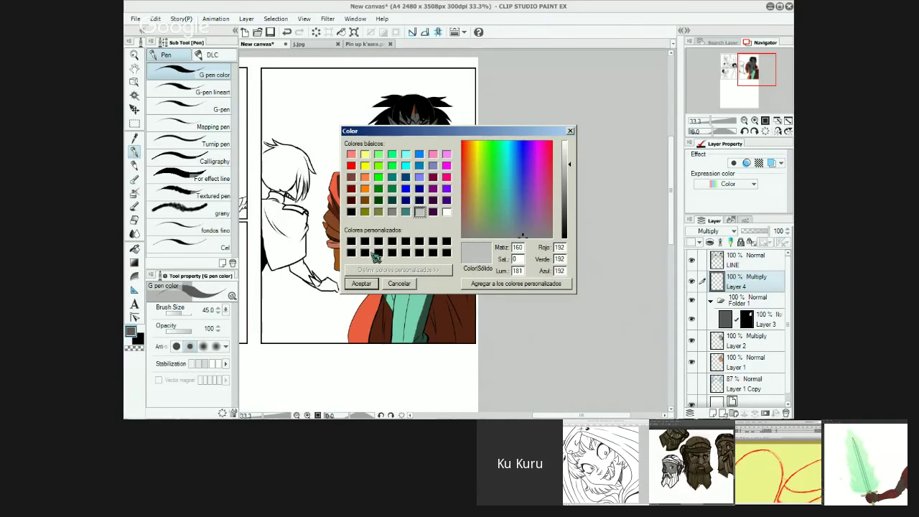
left_click(362, 283)
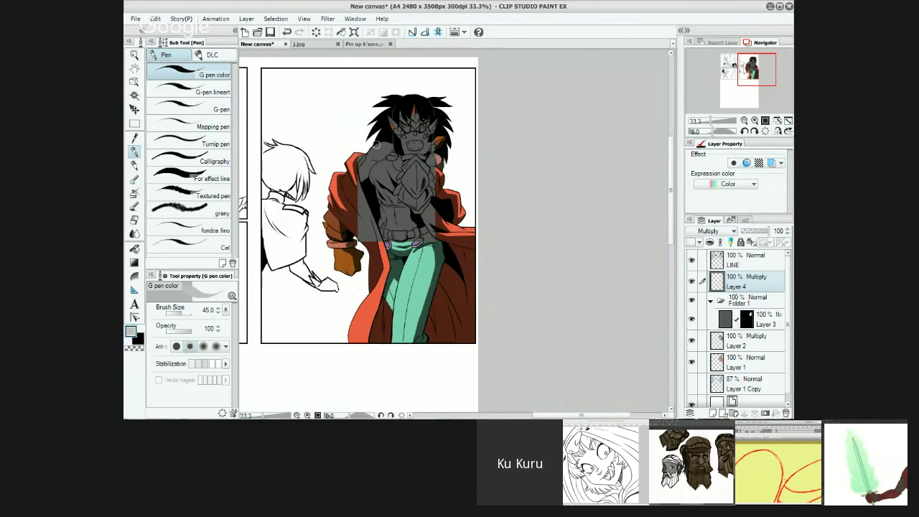
mouse_move(376, 144)
left_mouse_down()
mouse_move(387, 189)
mouse_move(354, 243)
left_mouse_up()
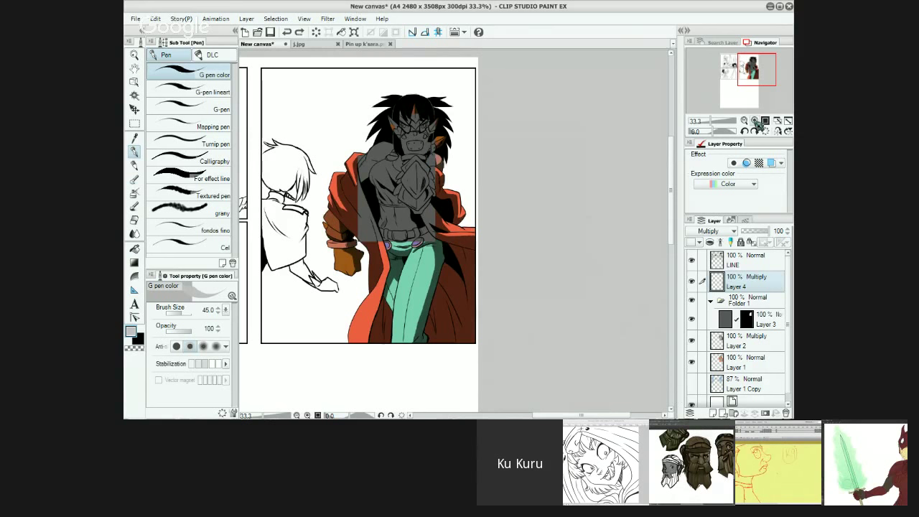
Step: Delete the Multiply test layer, Layer 4, and Folder 1 with its masked grey layer
key("ctrl+plus")
scroll(676, 214, "up", 2)
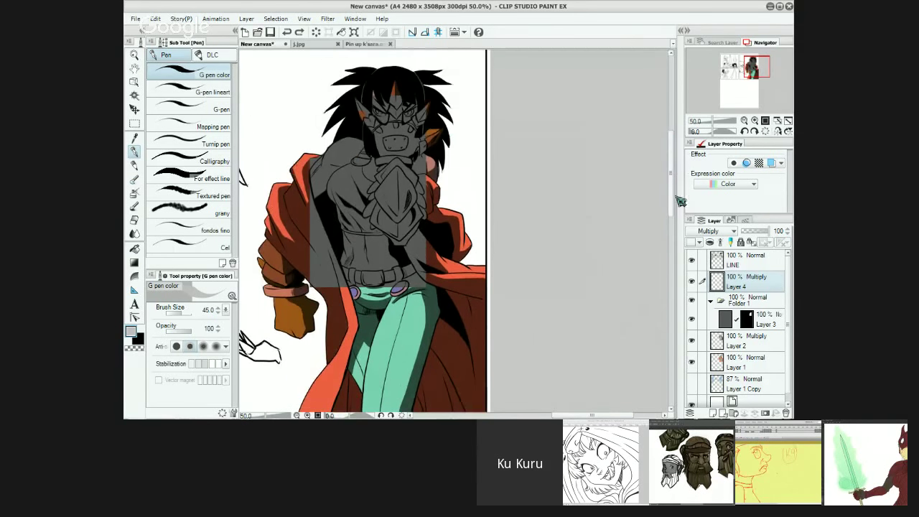
scroll(676, 210, "up", 2)
scroll(675, 208, "down", 1)
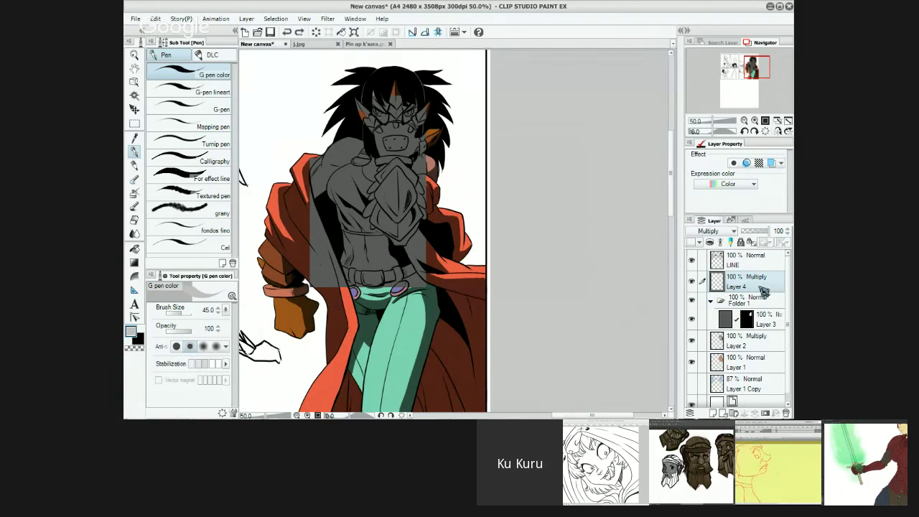
left_click_drag(771, 290, 788, 414)
left_click(734, 302)
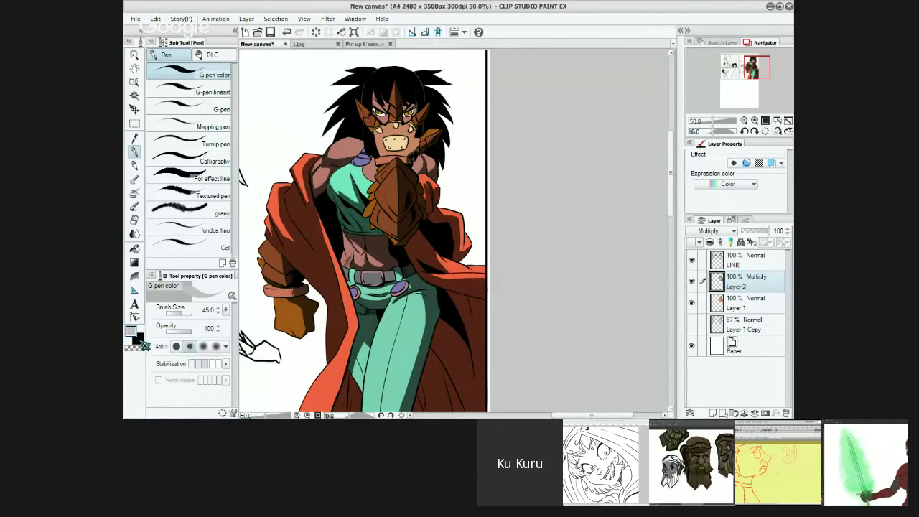
Step: Set Layer 2 to Normal to sample its dark grey shadow colour, return it to Multiply and reselect the G pen color brush
left_click(715, 230)
left_click(709, 241)
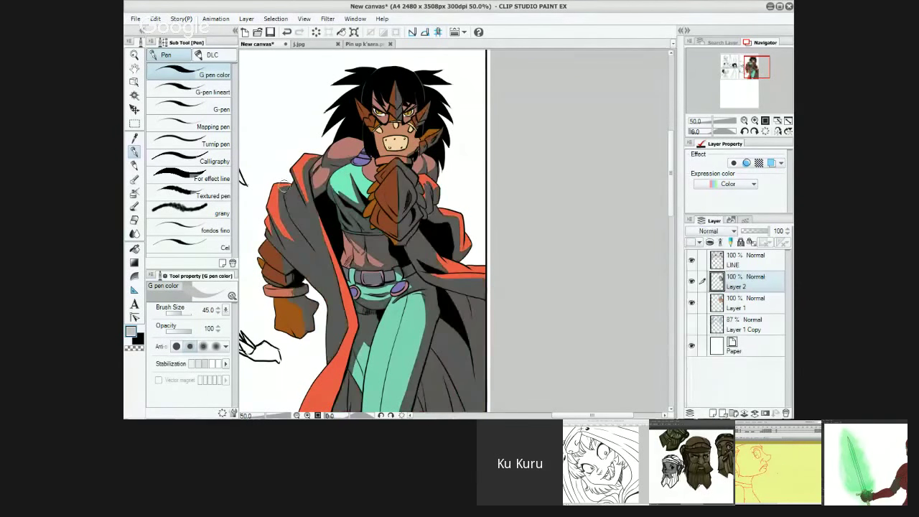
left_click(134, 138)
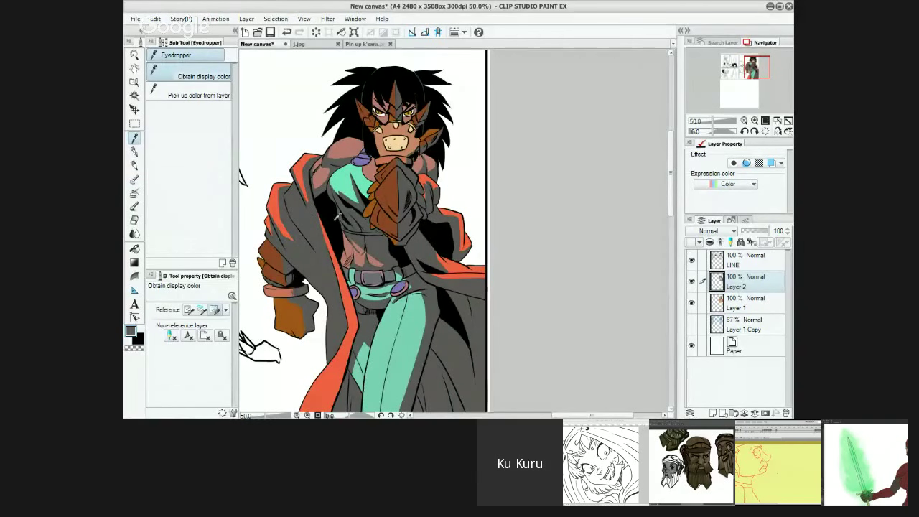
left_click(715, 231)
left_click(714, 264)
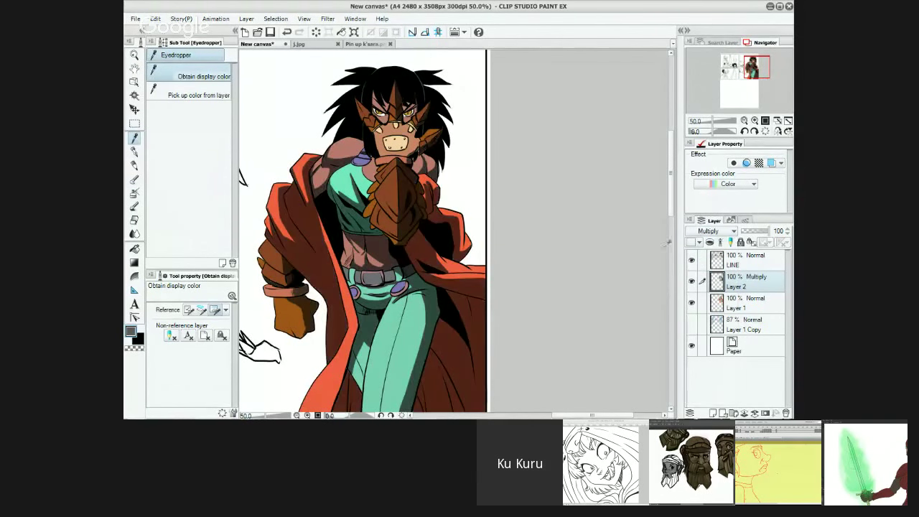
left_click(134, 151)
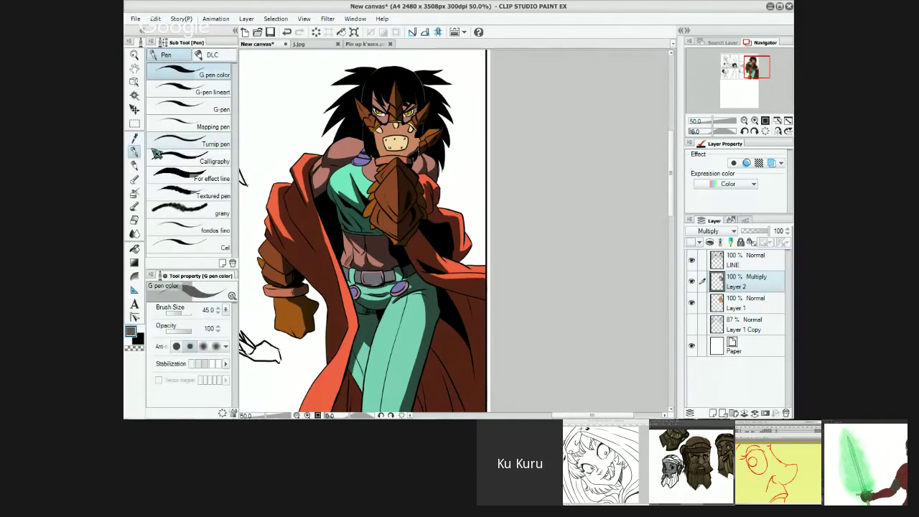
left_click_drag(518, 204, 514, 168)
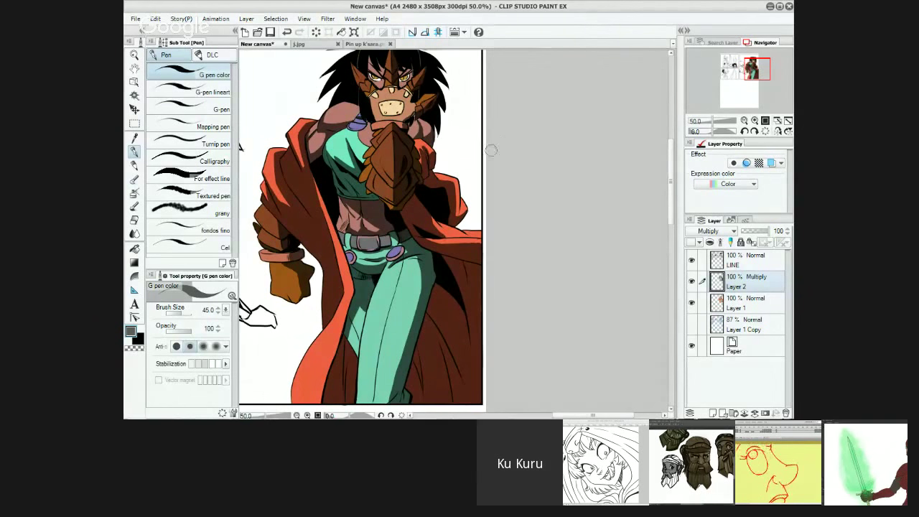
scroll(513, 169, "up", 1)
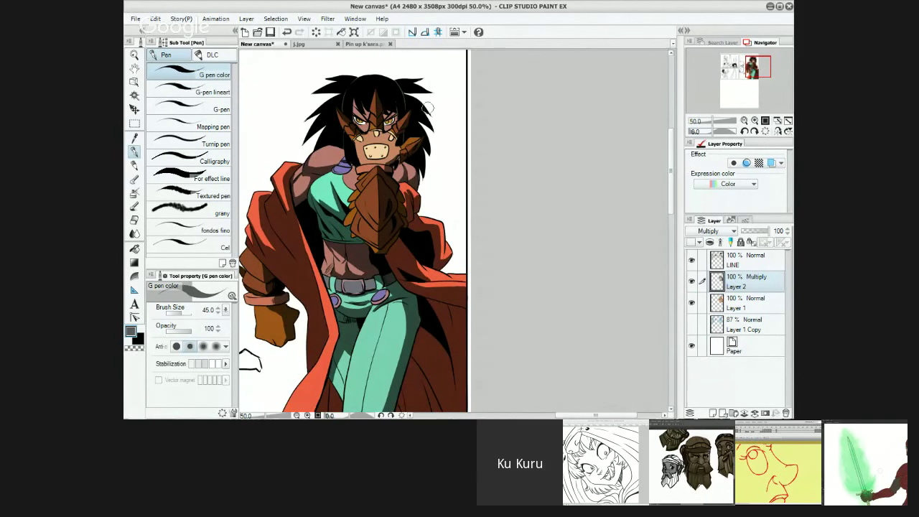
Step: Paint a multiply shadow down the outer edge of the character's green trouser leg on Layer 2
left_click_drag(510, 254, 494, 134)
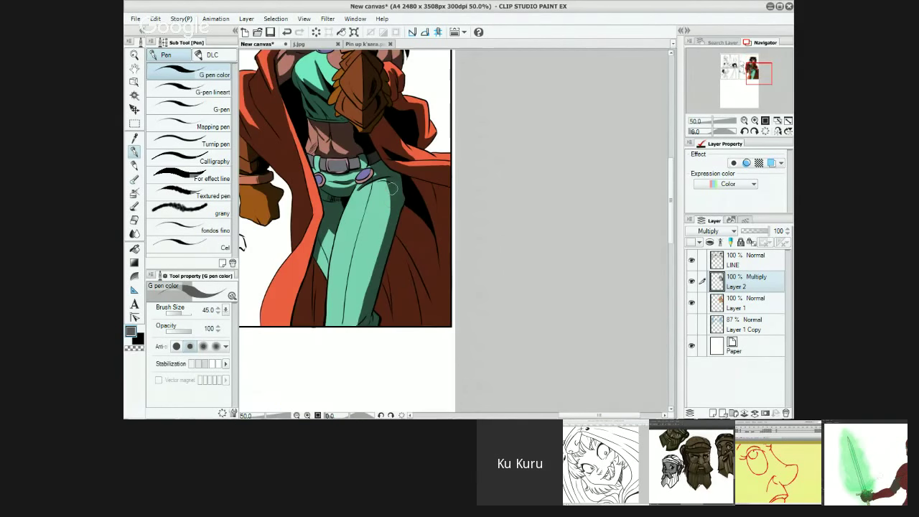
left_click_drag(391, 210, 356, 327)
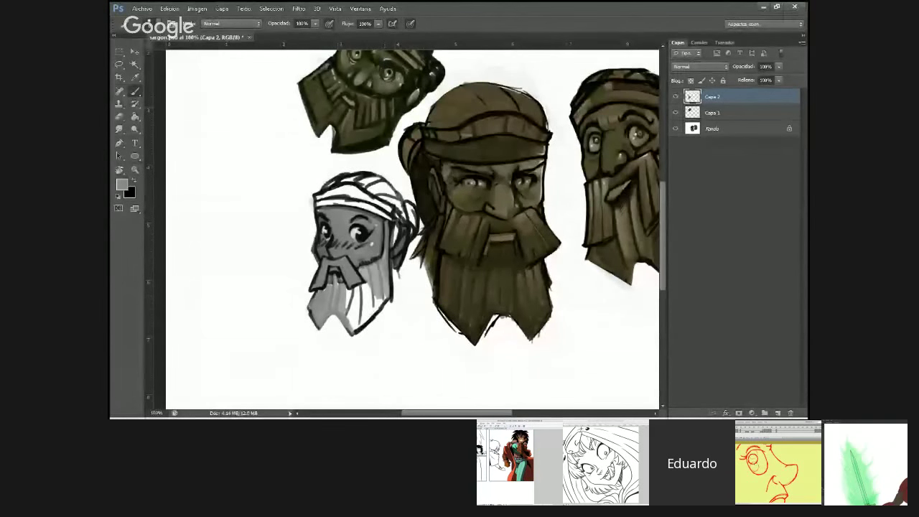
Step: Switch to the Photoshop portraits and fill the remaining white areas of the small head's beard with light grey on Capa 2
key("r")
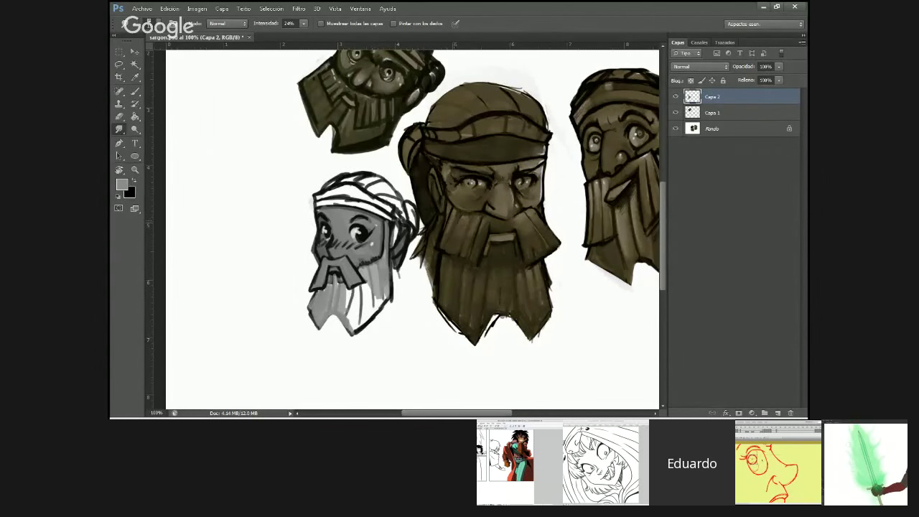
key("i")
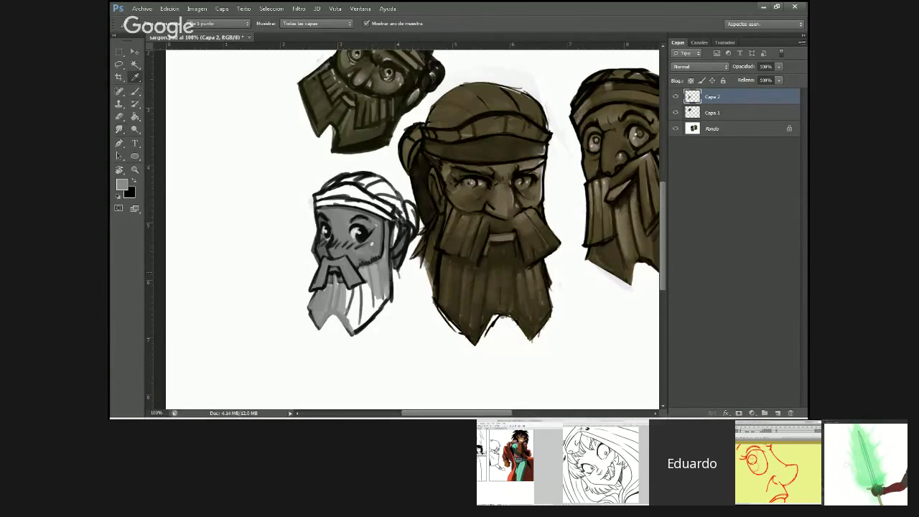
key("b")
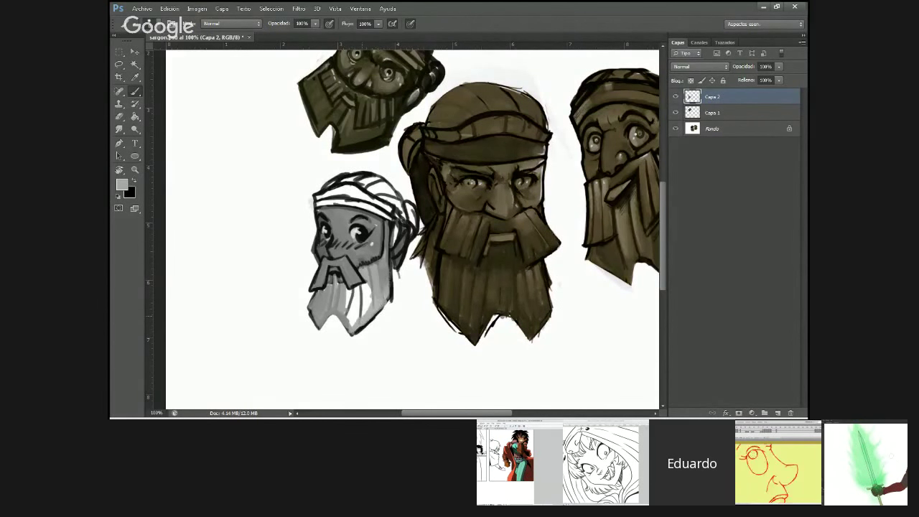
left_click_drag(363, 324, 358, 282)
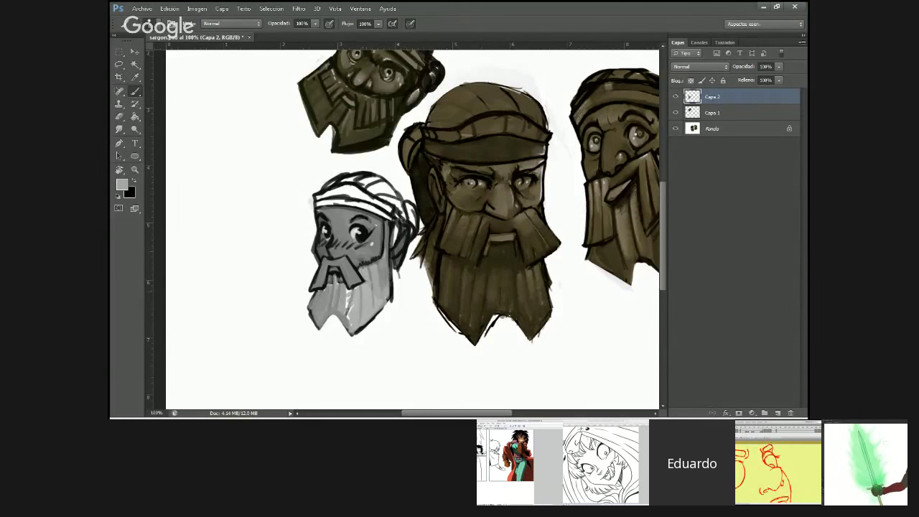
left_click_drag(349, 321, 350, 299)
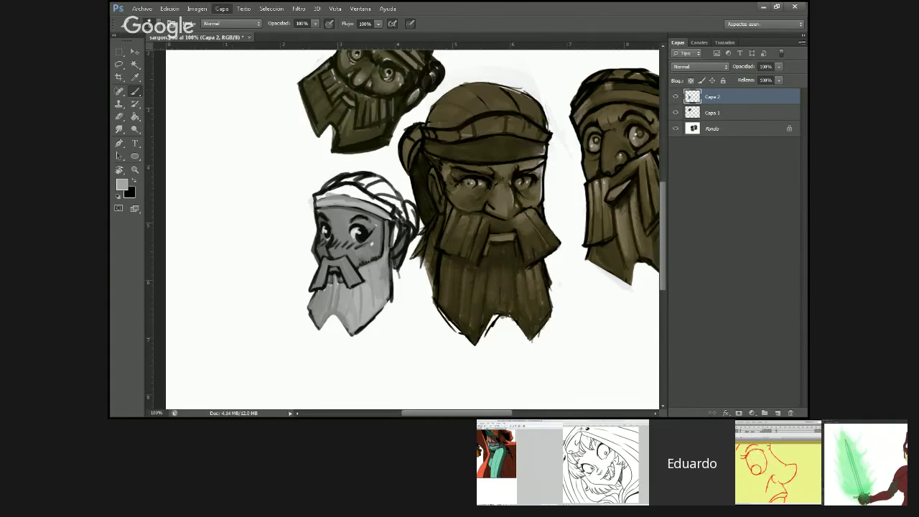
Step: Try adjusting the small grey head's tones on Capa 2 with an RGB curve, pulling down the dark and light points
left_click(222, 8)
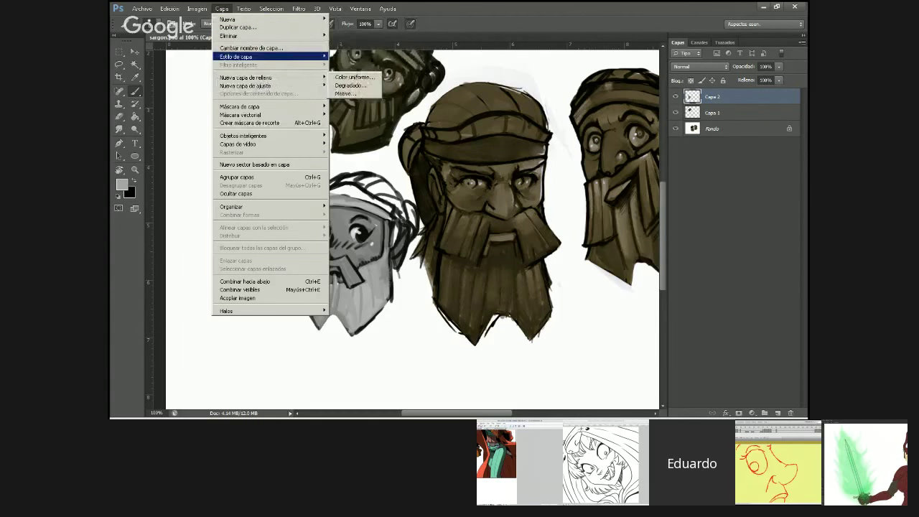
mouse_move(197, 9)
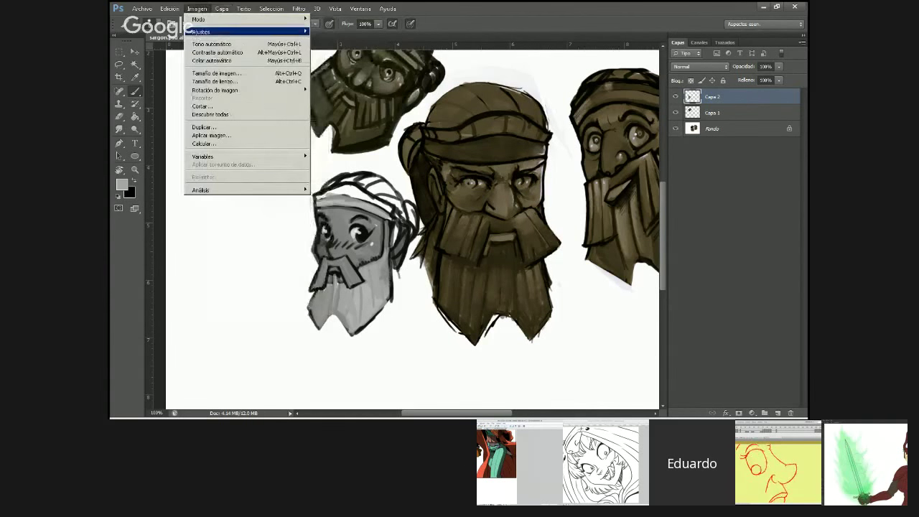
mouse_move(237, 32)
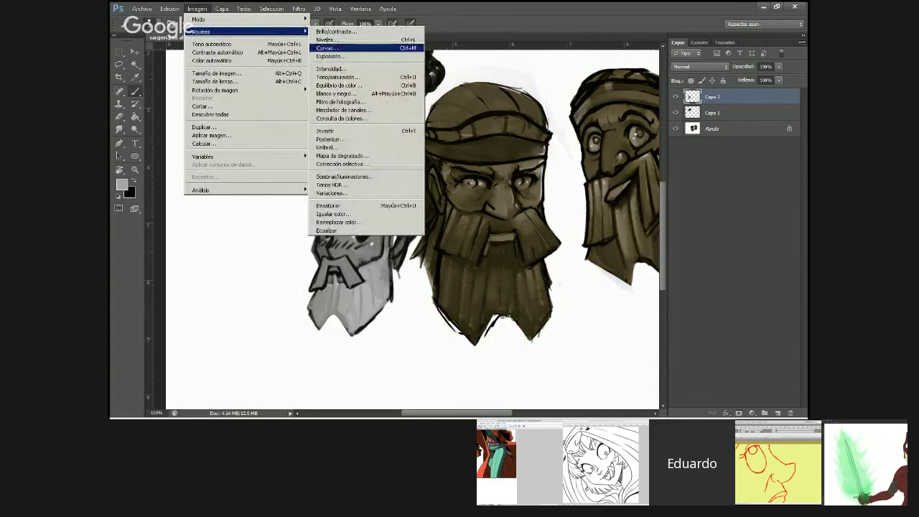
left_click(327, 47)
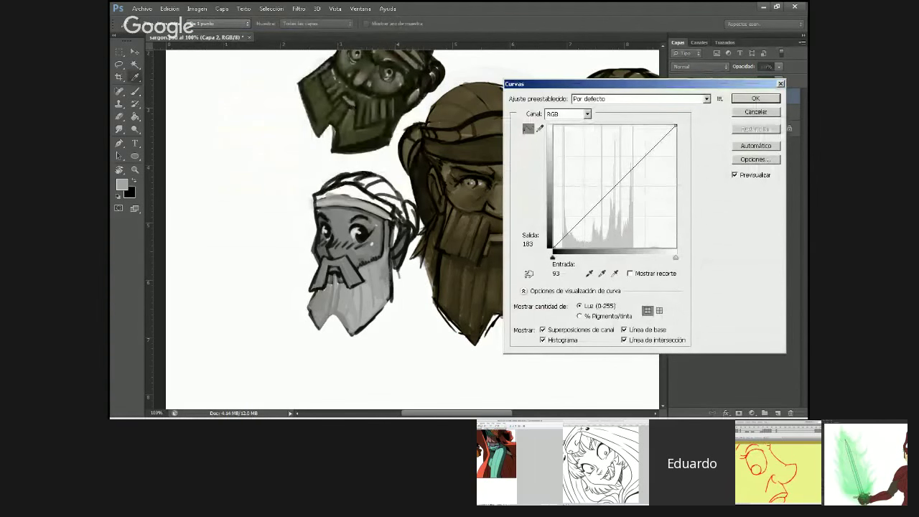
left_click_drag(583, 217, 588, 225)
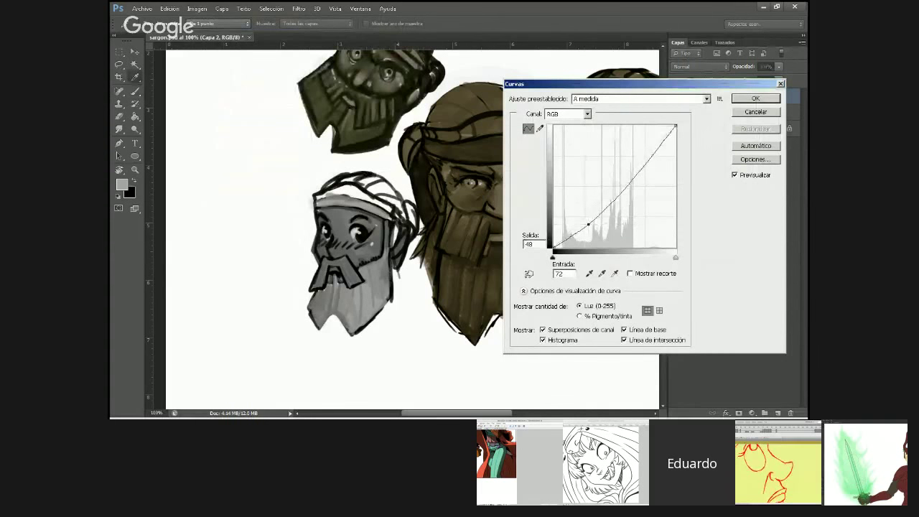
mouse_move(627, 180)
left_mouse_down()
mouse_move(632, 162)
mouse_move(637, 169)
left_mouse_up()
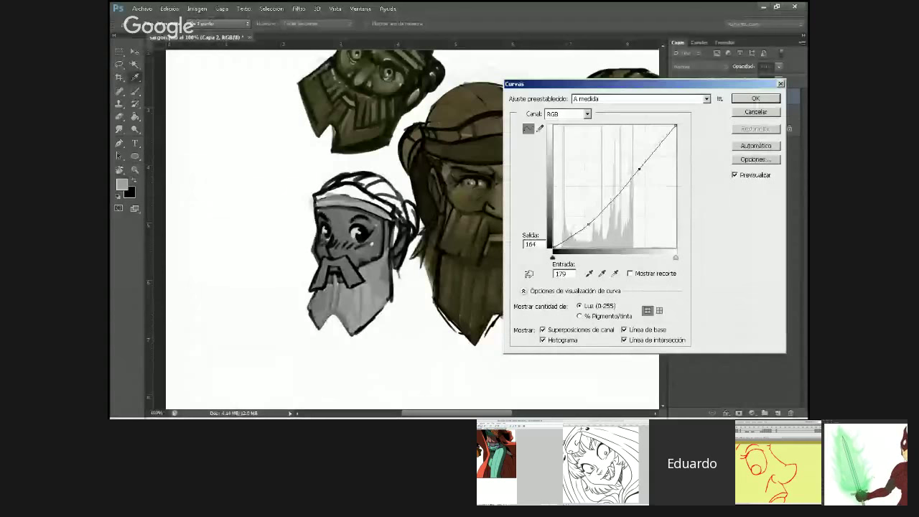
left_click_drag(589, 225, 585, 220)
key("Return")
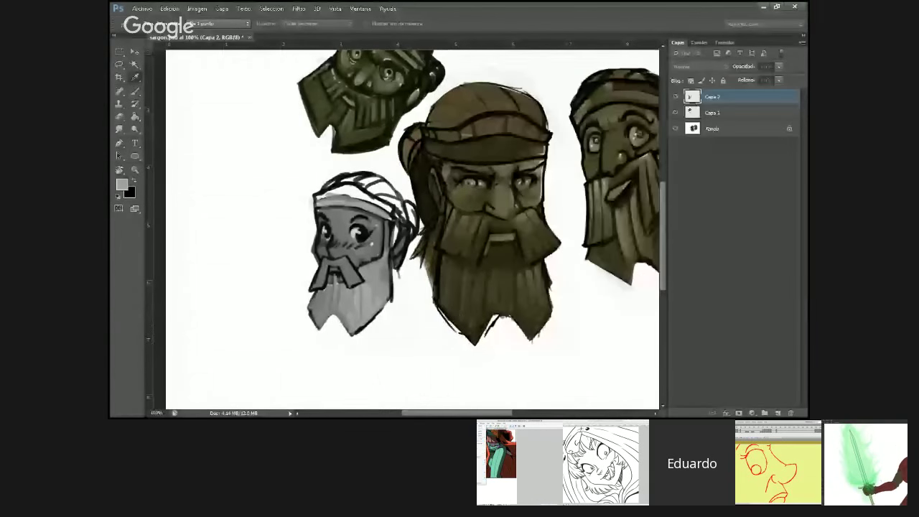
Step: Try tinting the small grey head with Curves on the individual colour channels, including Green, and discard the adjustment
key("ctrl+m")
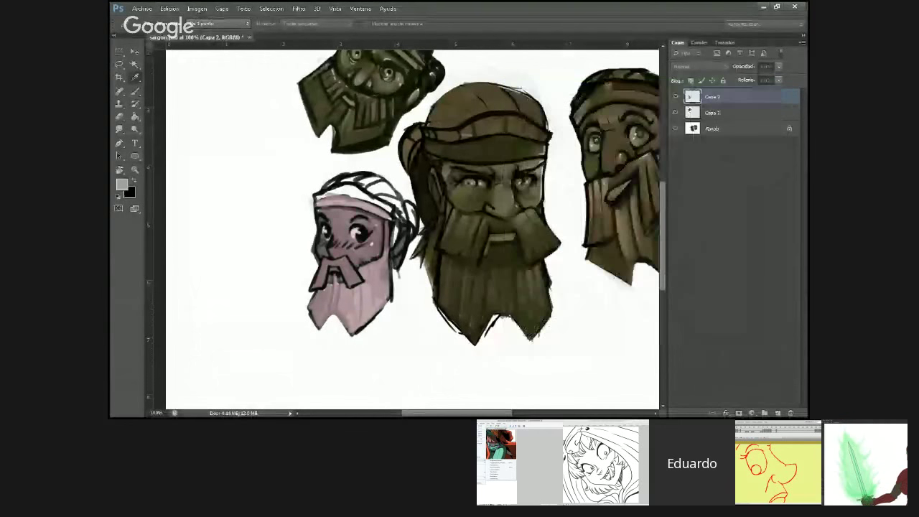
key("Escape")
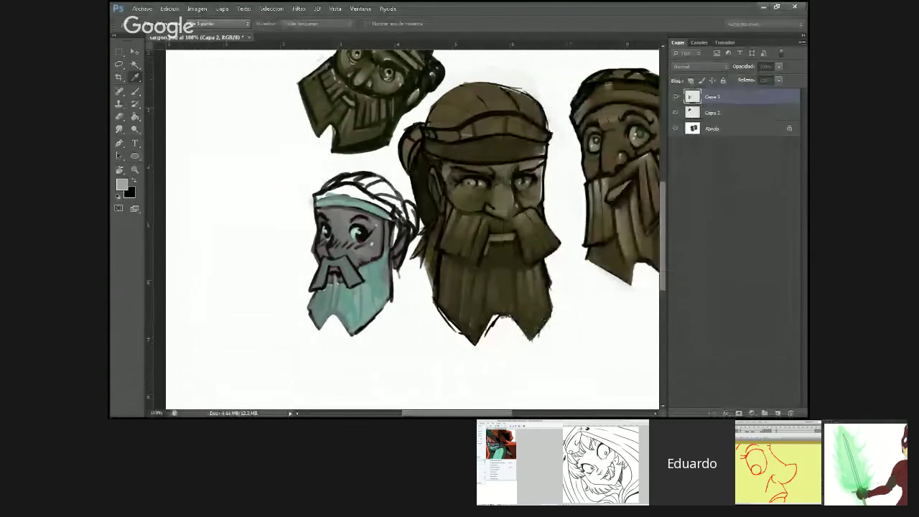
key("ctrl+m")
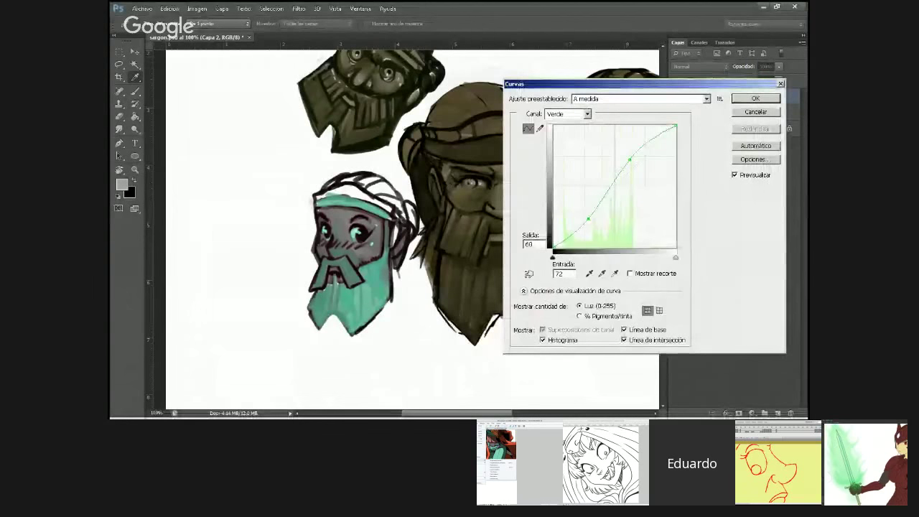
key("Escape")
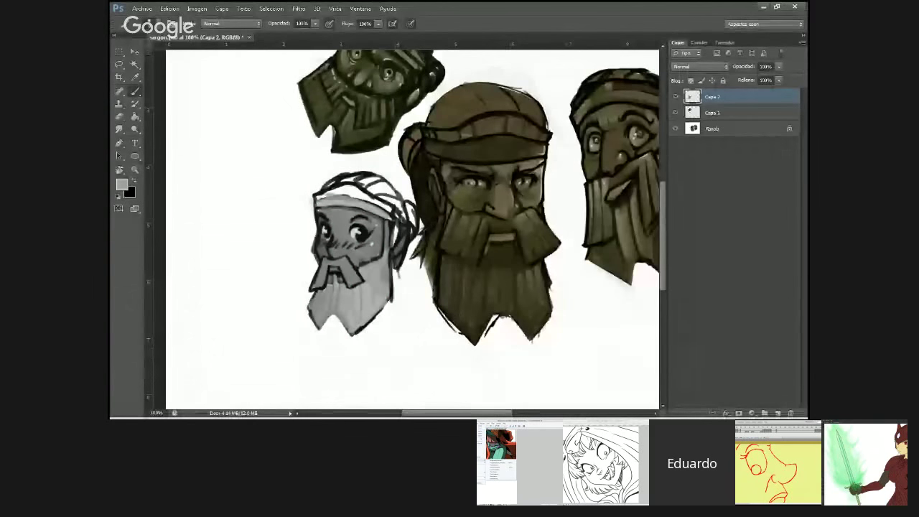
Step: Set the foreground colour to a light peach-orange skin tone
key("i")
left_click(122, 185)
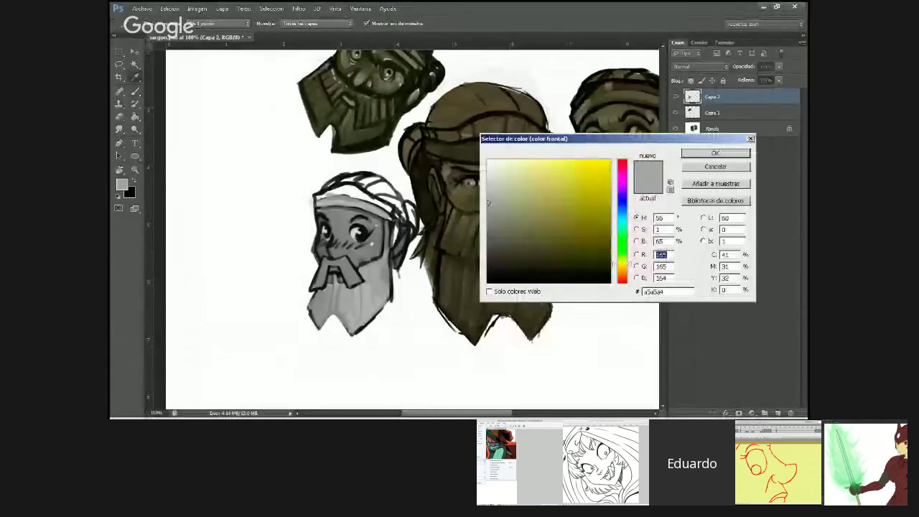
left_click(622, 273)
left_click(541, 160)
key("Return")
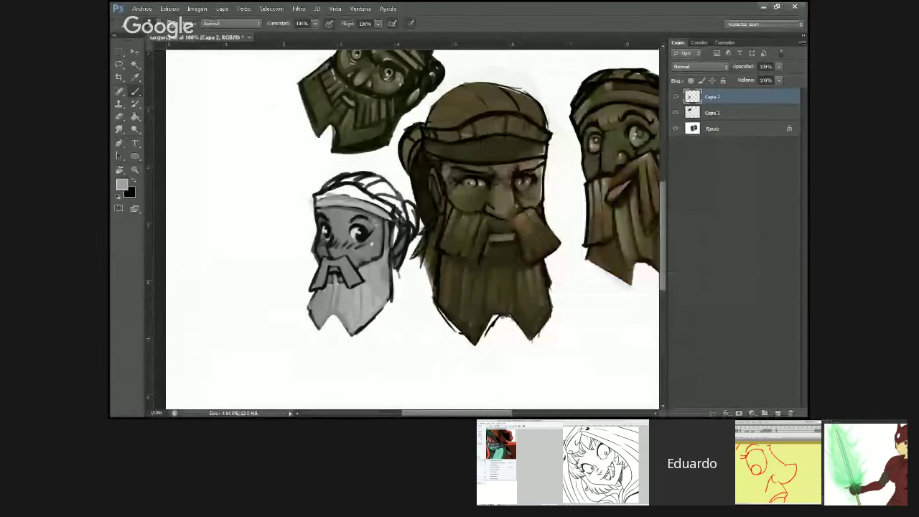
Step: Add a new layer, Capa 3, between Capa 1 and Capa 2 and set its blending mode to Overlay (Superponer)
key("b")
key("alt+bracketleft")
key("ctrl+shift+alt+n")
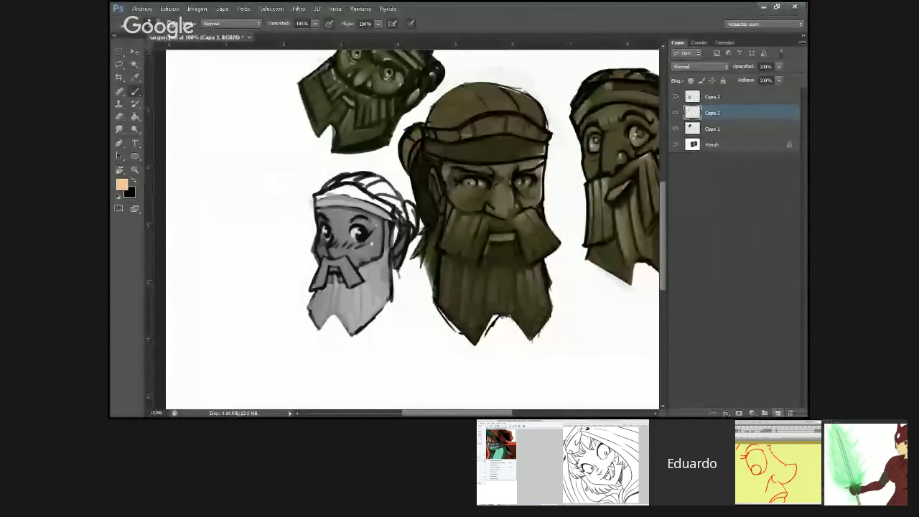
key("shift+alt+l")
key("shift+alt+o")
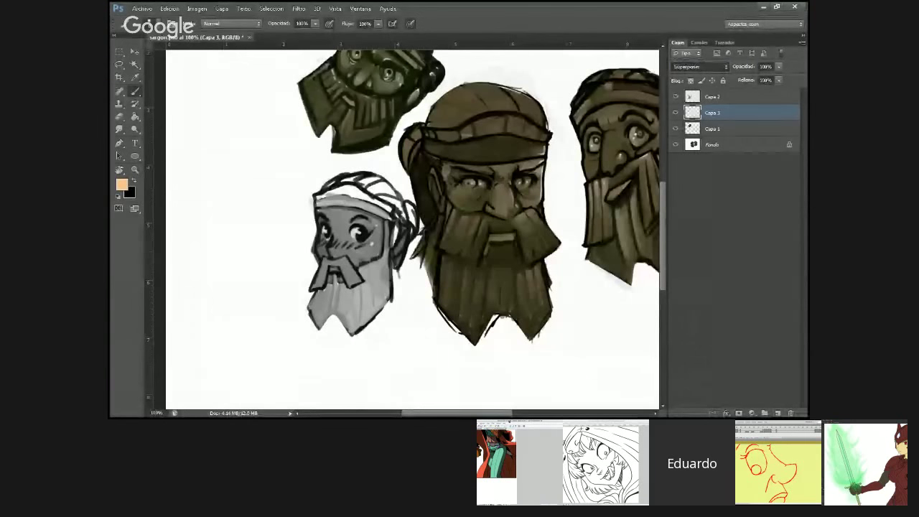
Step: Paint the central bearded head's face and lip peach-orange on Capa 3, and reduce the layer's opacity to 63%
mouse_move(507, 189)
left_mouse_down()
mouse_move(495, 216)
mouse_move(445, 173)
mouse_move(510, 168)
mouse_move(466, 188)
mouse_move(539, 169)
mouse_move(518, 195)
mouse_move(532, 201)
mouse_move(538, 176)
mouse_move(525, 188)
left_mouse_up()
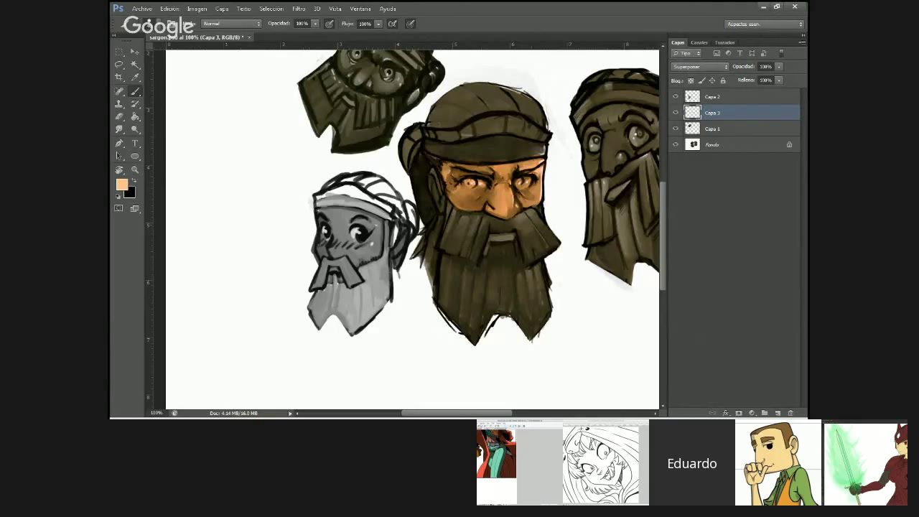
left_click_drag(517, 231, 488, 252)
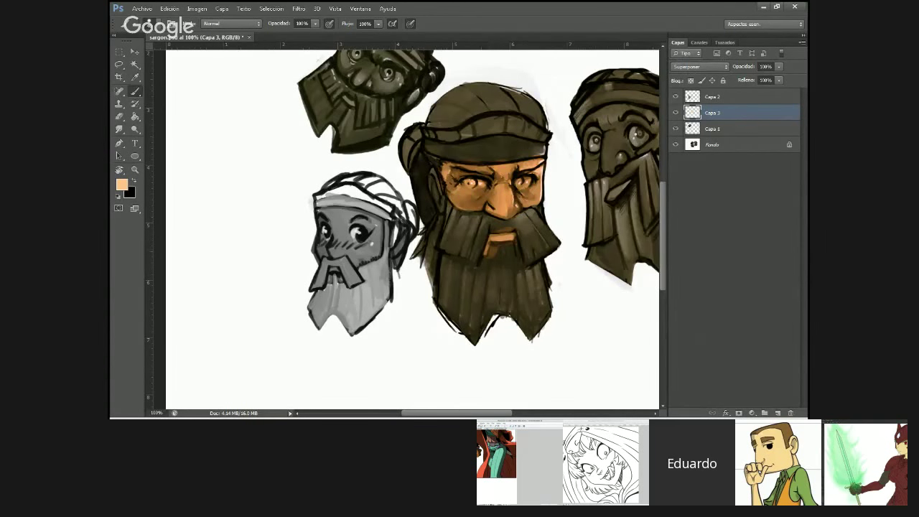
left_click_drag(779, 66, 760, 76)
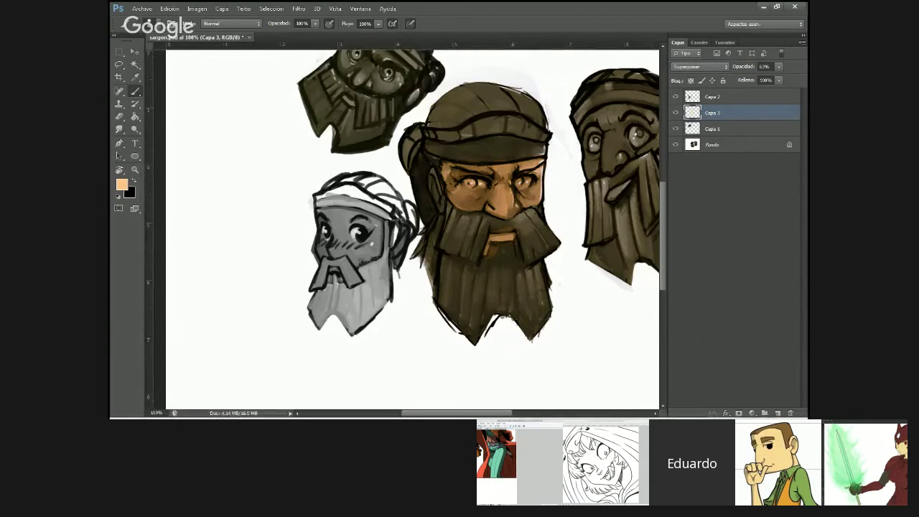
Step: Compare other blending modes on Capa 3, including Color, and return it to Overlay (Superponer)
key("Down")
key("Down")
key("Down")
key("Down")
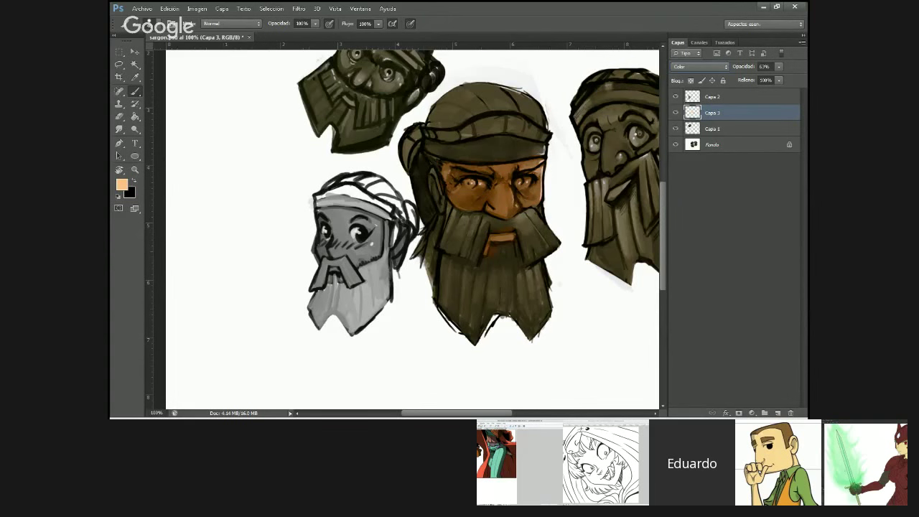
key("Down")
key("Up")
key("Up")
key("Up")
key("Up")
key("Up")
key("Up")
key("Up")
key("Up")
key("Up")
key("Up")
key("Up")
key("Up")
key("Up")
key("Up")
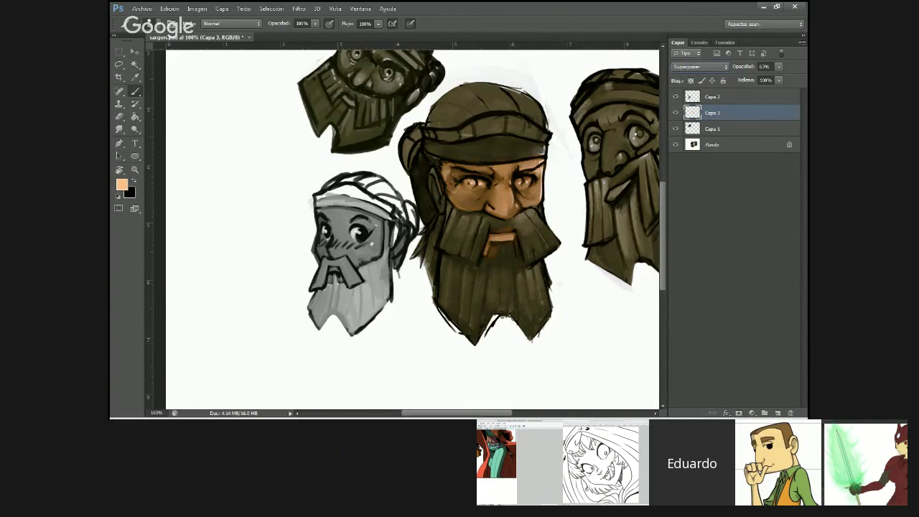
Step: Lower the opacity of the skin-tone layer Capa 3 slightly
left_click(779, 66)
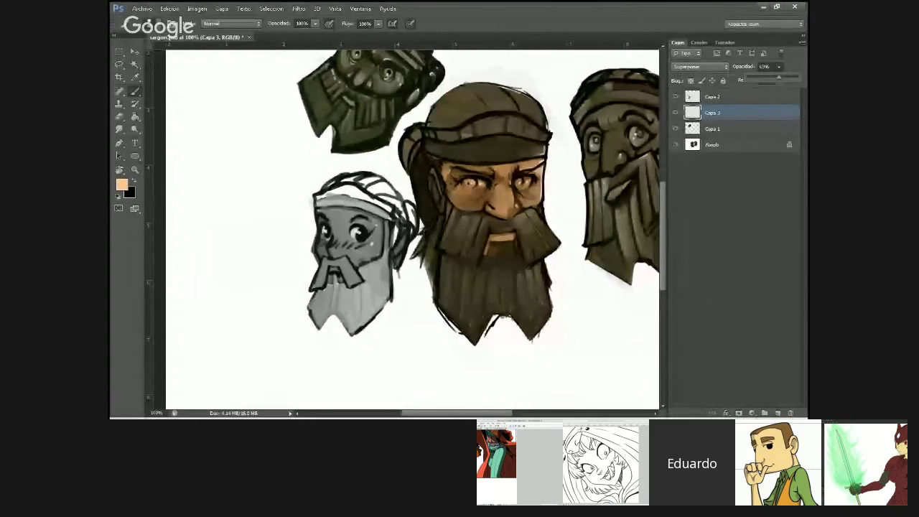
key("Return")
left_click_drag(780, 78, 767, 77)
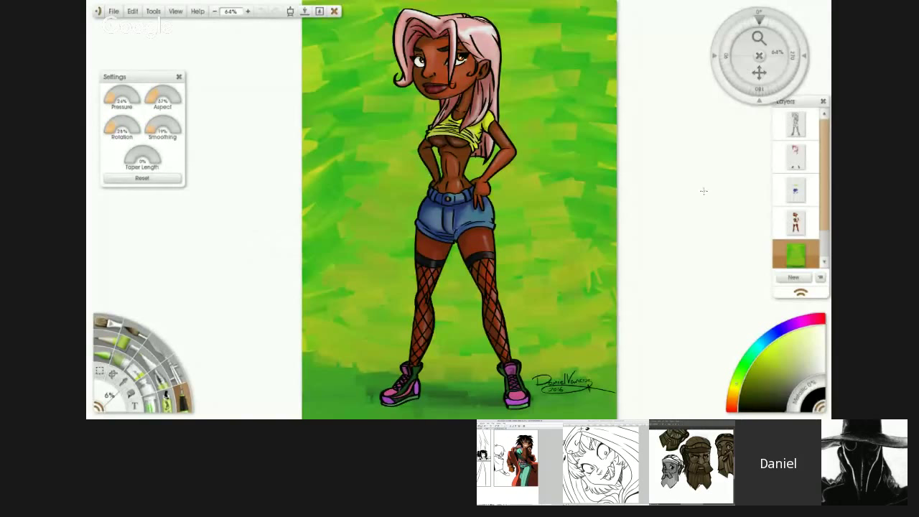
Step: Switch to the ArtRage painting of the pink-haired girl and hide its green background layer and line art layer
mouse_move(779, 133)
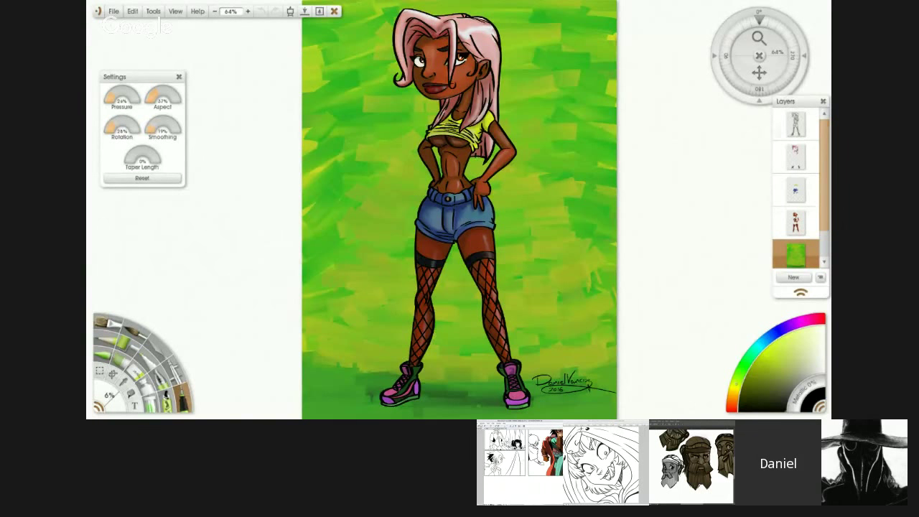
scroll(797, 187, "down", 1)
scroll(797, 186, "down", 1)
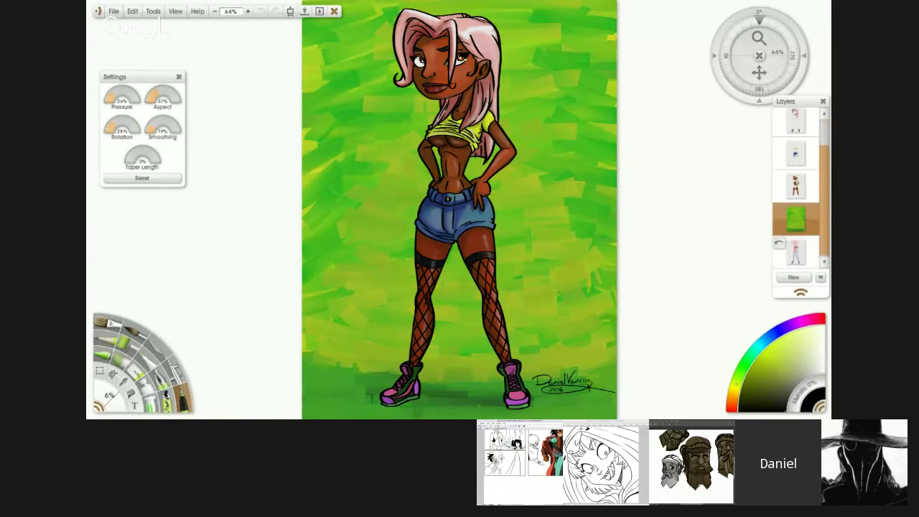
scroll(798, 187, "up", 2)
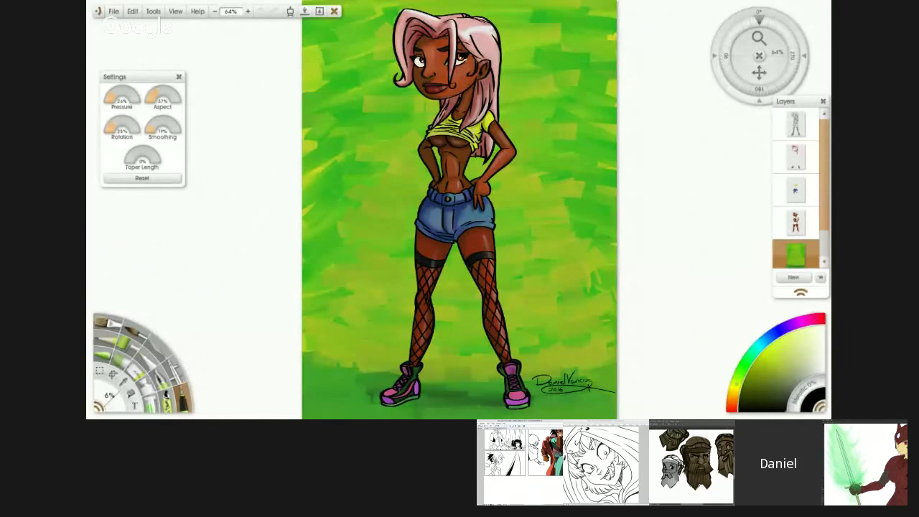
mouse_move(796, 155)
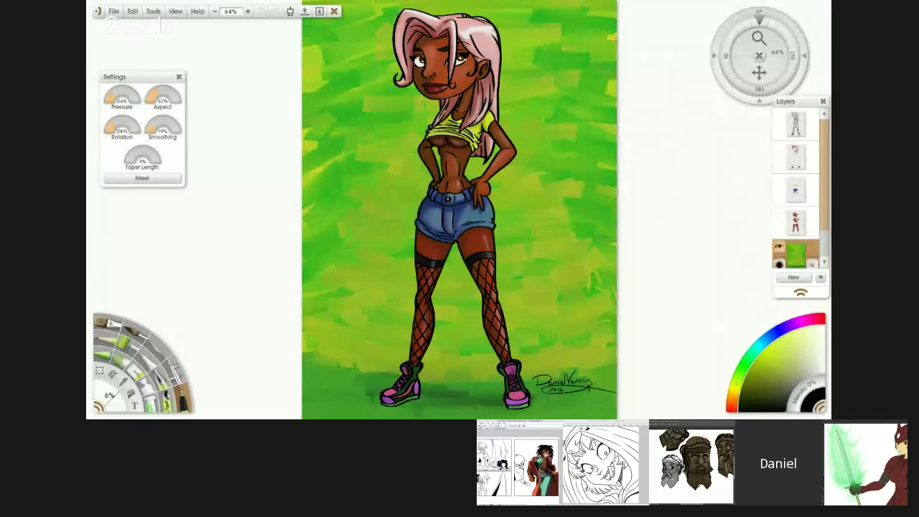
left_click(779, 247)
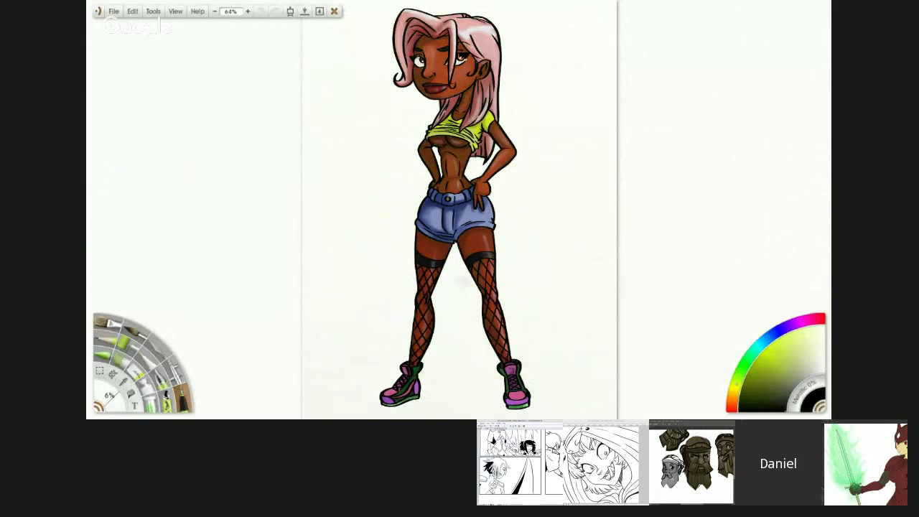
left_click(762, 135)
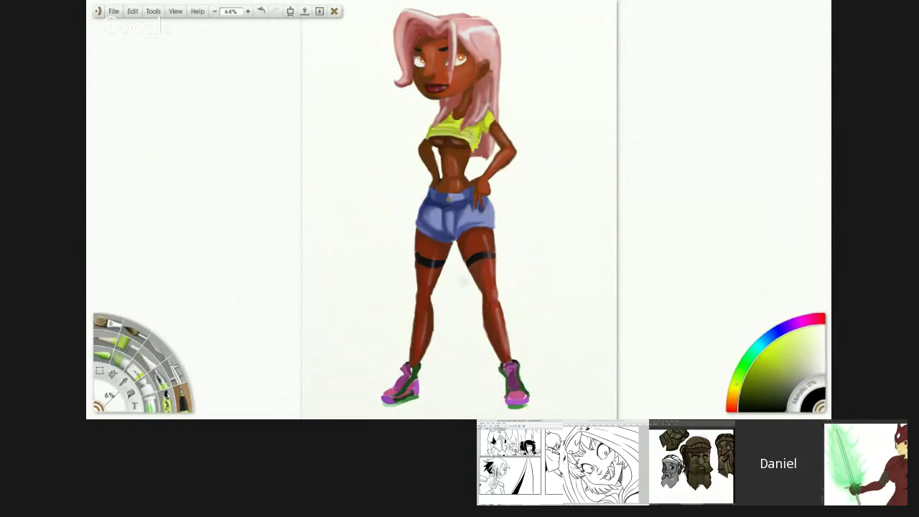
Step: Bring back the pink-haired girl's line art, and turn her hair and shoe colours off and on again
key("ctrl+z")
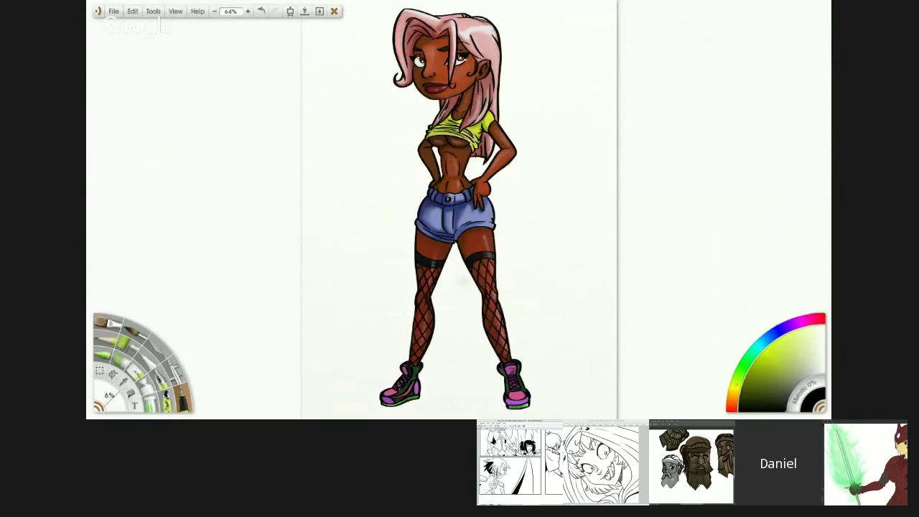
key("ctrl+y")
key("ctrl+z")
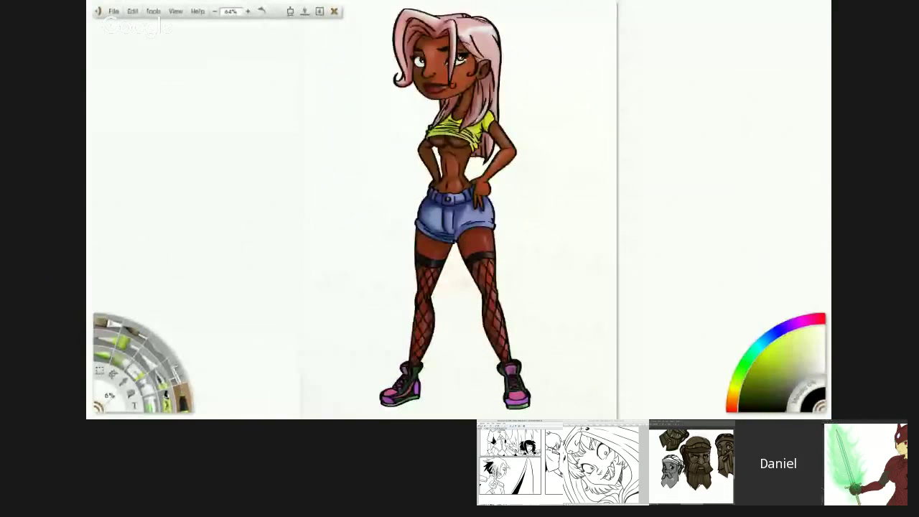
key("ctrl+z")
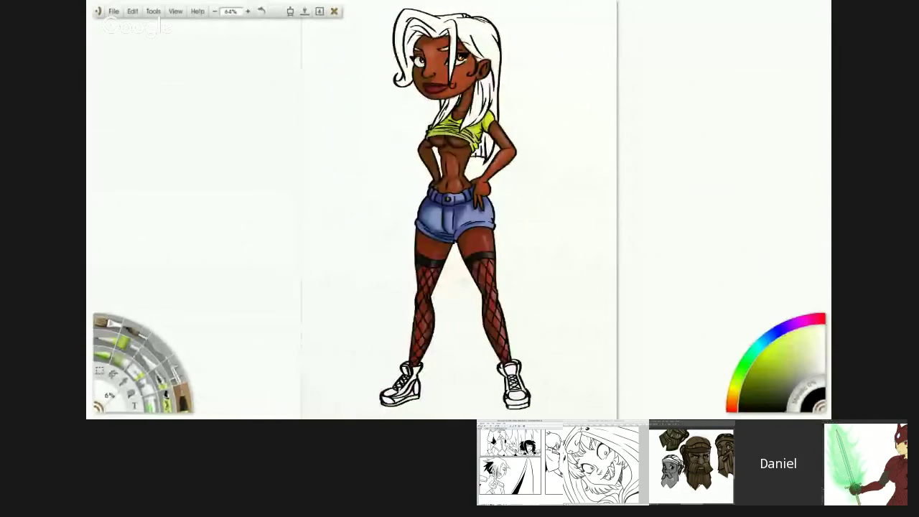
key("ctrl+y")
Step: Show the green background layer behind the pink-haired girl again
key("Tab")
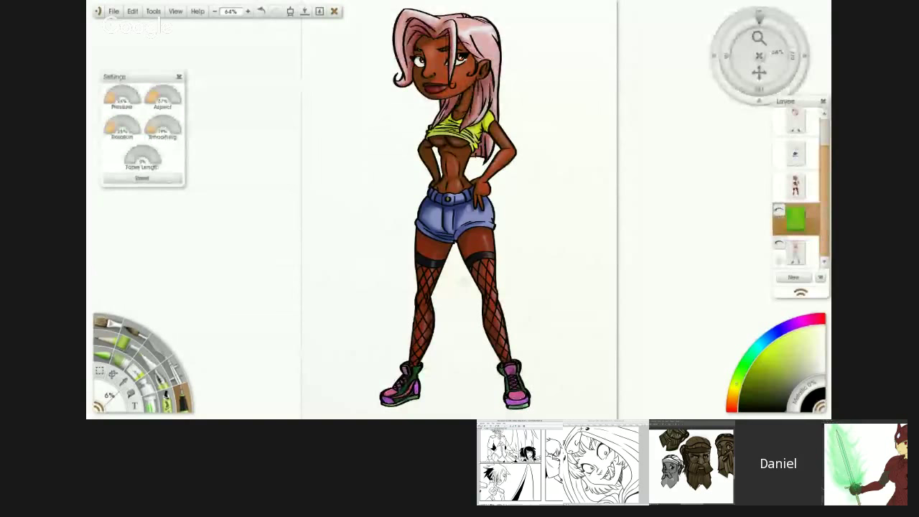
left_click(780, 228)
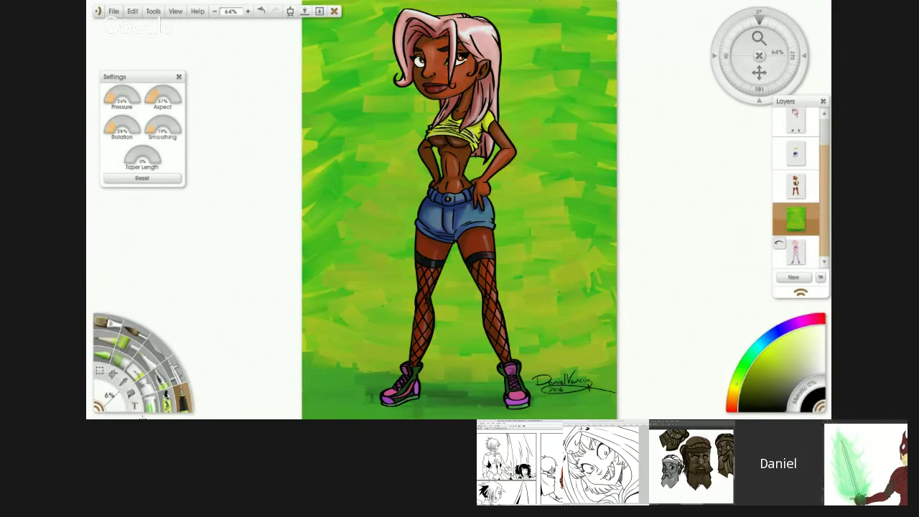
key("Tab")
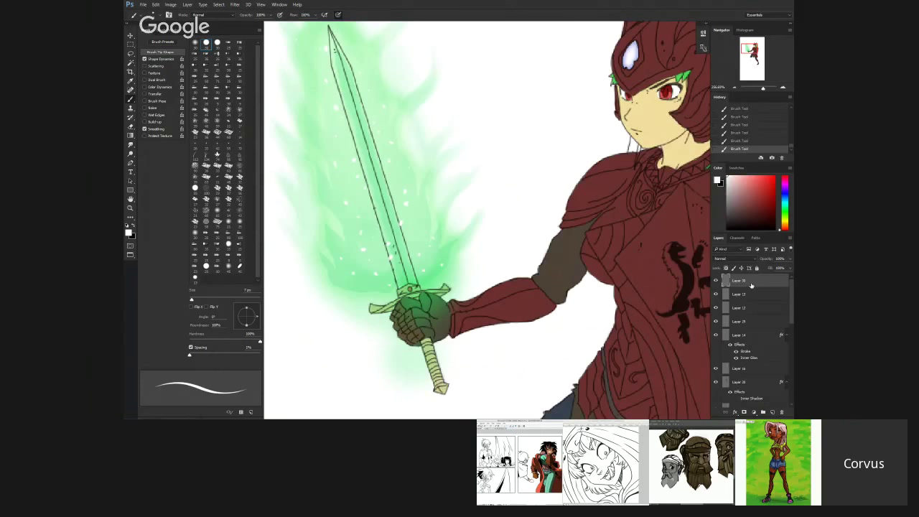
Step: Switch to the Photoshop drawing of the red-armoured knight and add a Stroke layer style to the white sparks around the sword
right_click(752, 286)
left_click(680, 106)
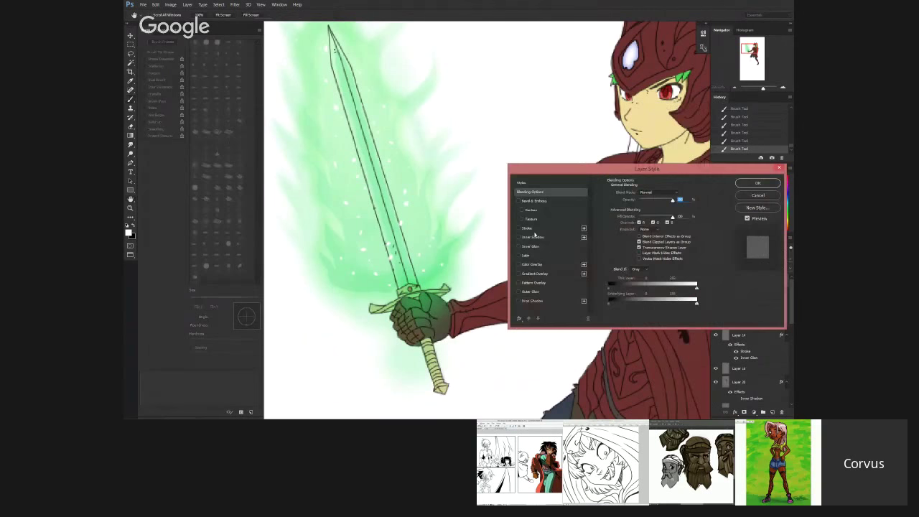
left_click(531, 228)
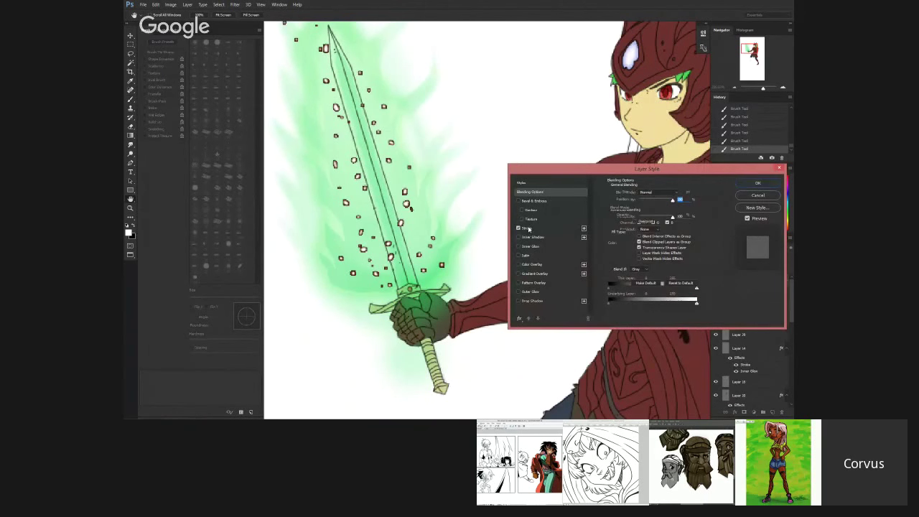
left_click(634, 194)
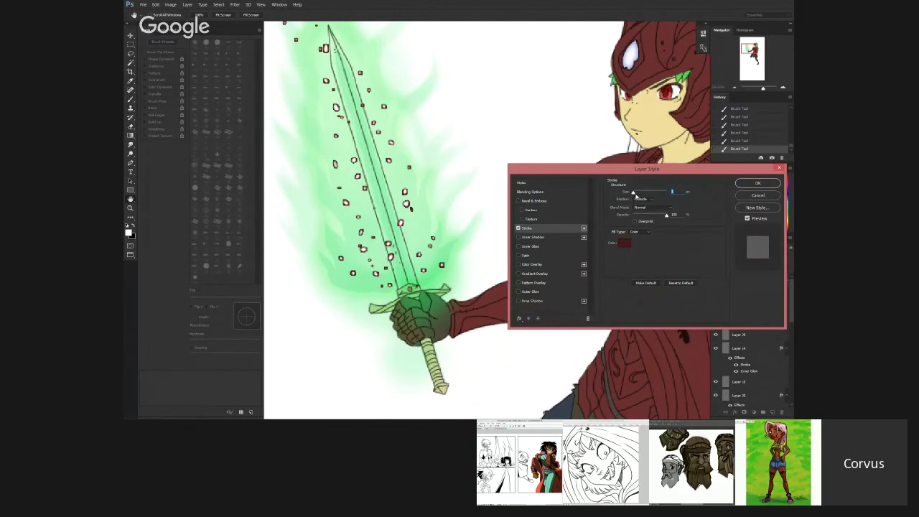
Step: Try violet and mint for the sparks' stroke colour, set it to a soft green, and apply the layer style
left_click(624, 242)
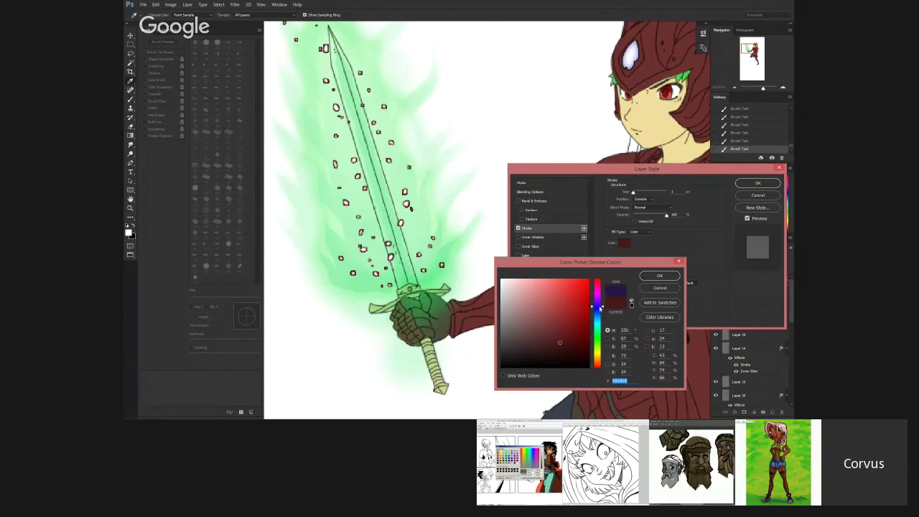
left_click(598, 308)
left_click(574, 295)
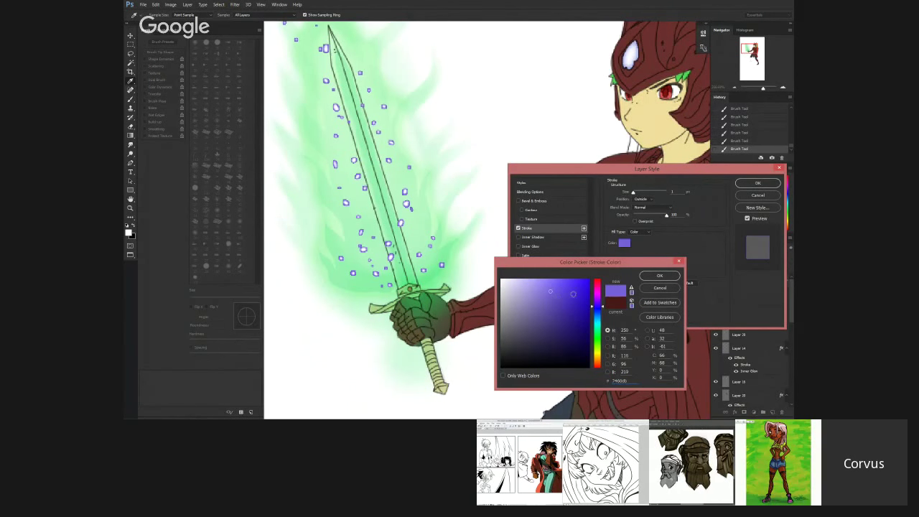
left_click(558, 284)
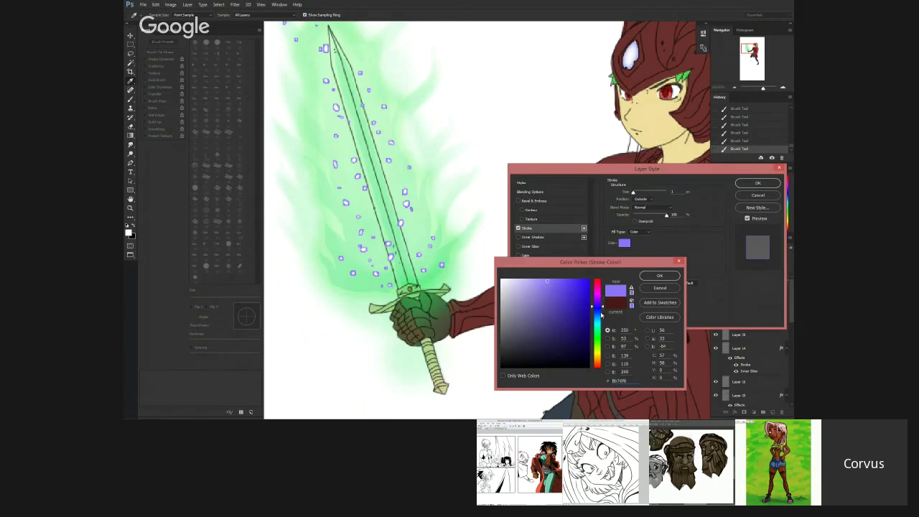
left_click(598, 331)
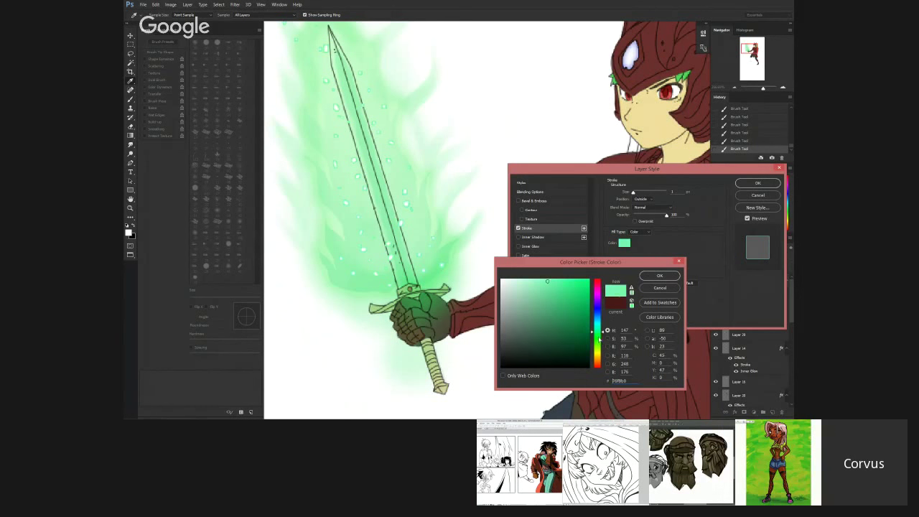
left_click(602, 335)
left_click(546, 292)
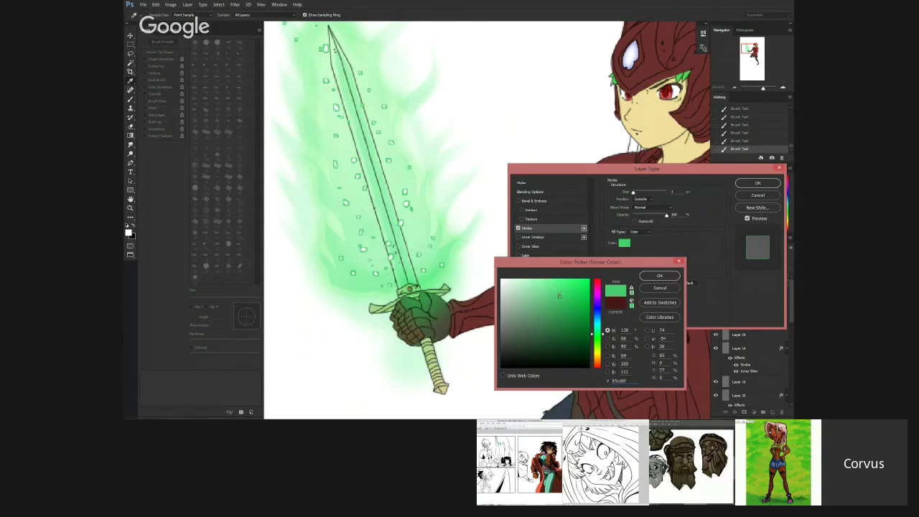
left_click(648, 276)
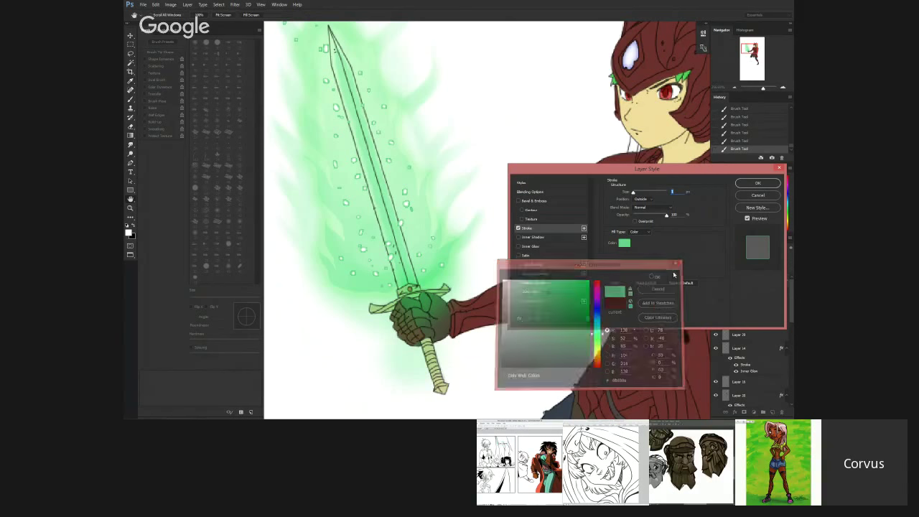
left_click(757, 185)
Step: Examine the green-outlined sparks around the sword, the knight's figure and the drawing's layer stack
left_click_drag(543, 227, 571, 302)
scroll(575, 298, "down", 3)
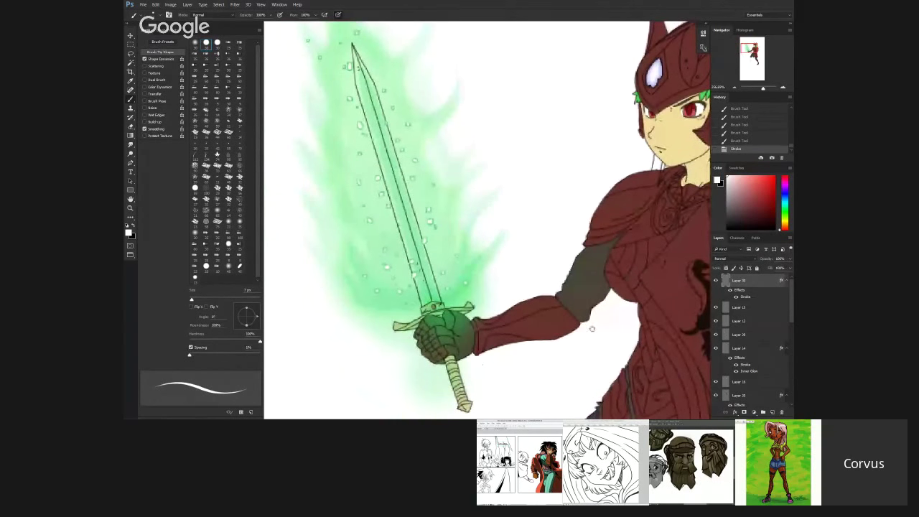
left_click_drag(593, 329, 577, 358)
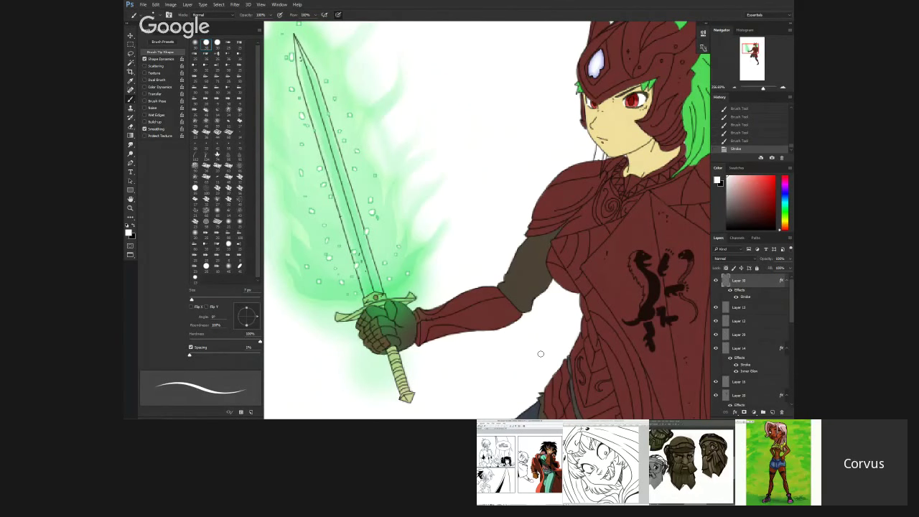
scroll(785, 346, "down", 5)
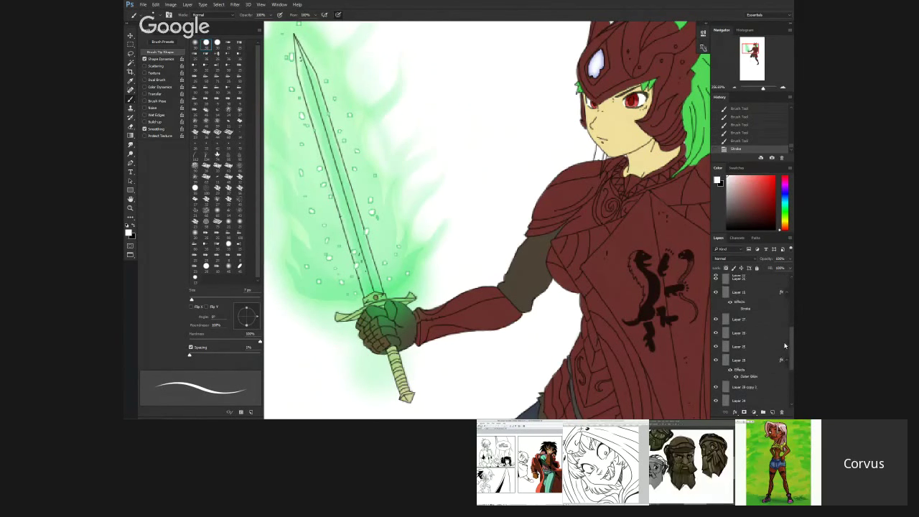
scroll(783, 331, "up", 3)
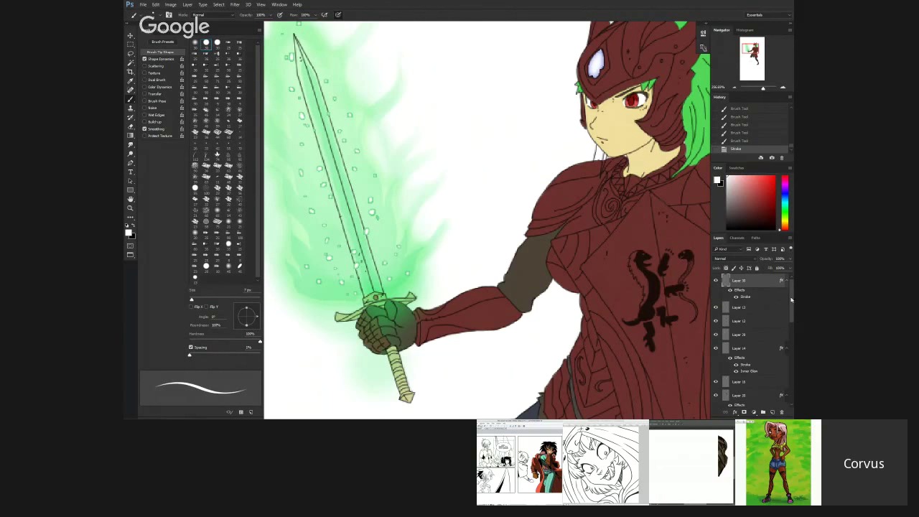
scroll(790, 320, "down", 3)
scroll(790, 316, "up", 3)
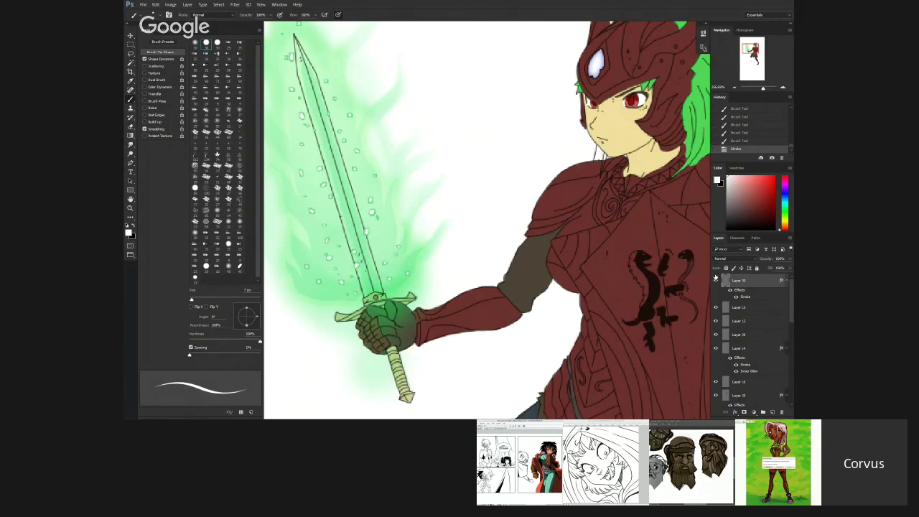
left_click_drag(508, 251, 421, 318)
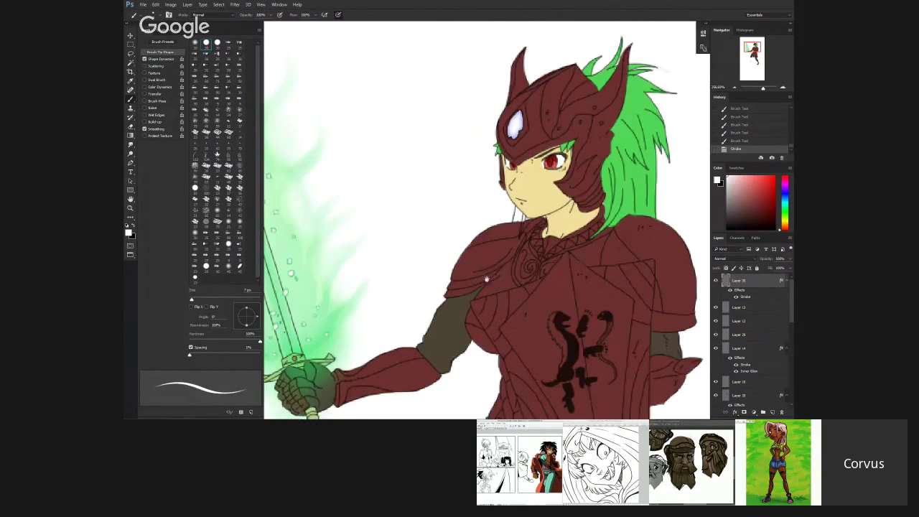
left_click_drag(486, 279, 602, 167)
left_click_drag(572, 227, 524, 244)
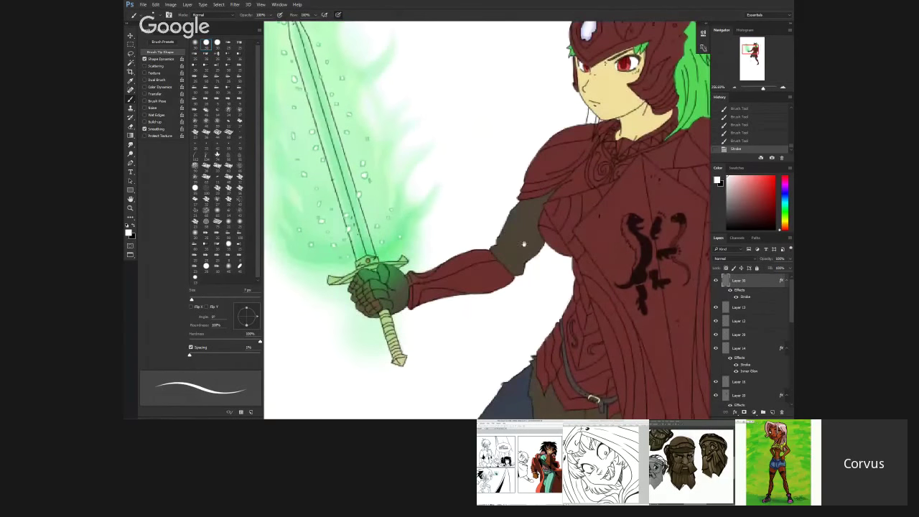
left_click_drag(600, 214, 480, 257)
left_click_drag(568, 251, 607, 232)
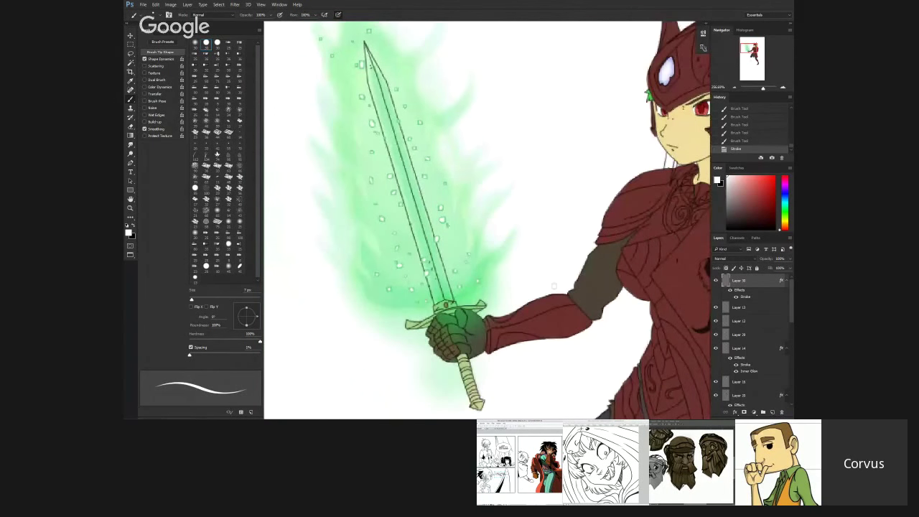
left_click_drag(536, 293, 515, 268)
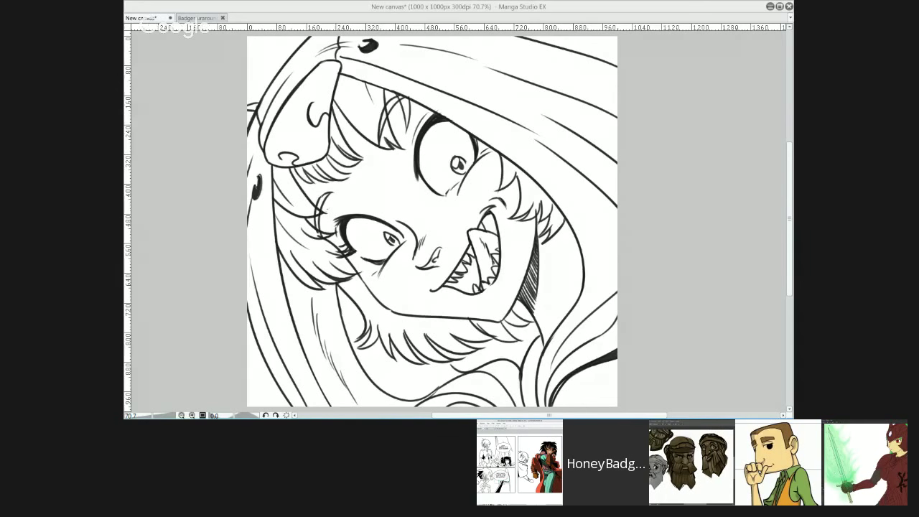
Step: Switch to the Manga Studio drawing of the hooded grinning face and clear its line art from the canvas
key("Delete")
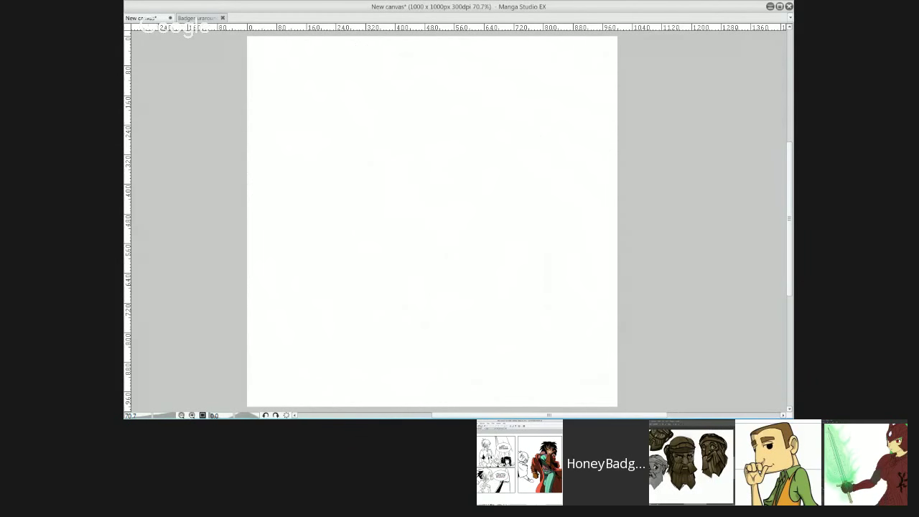